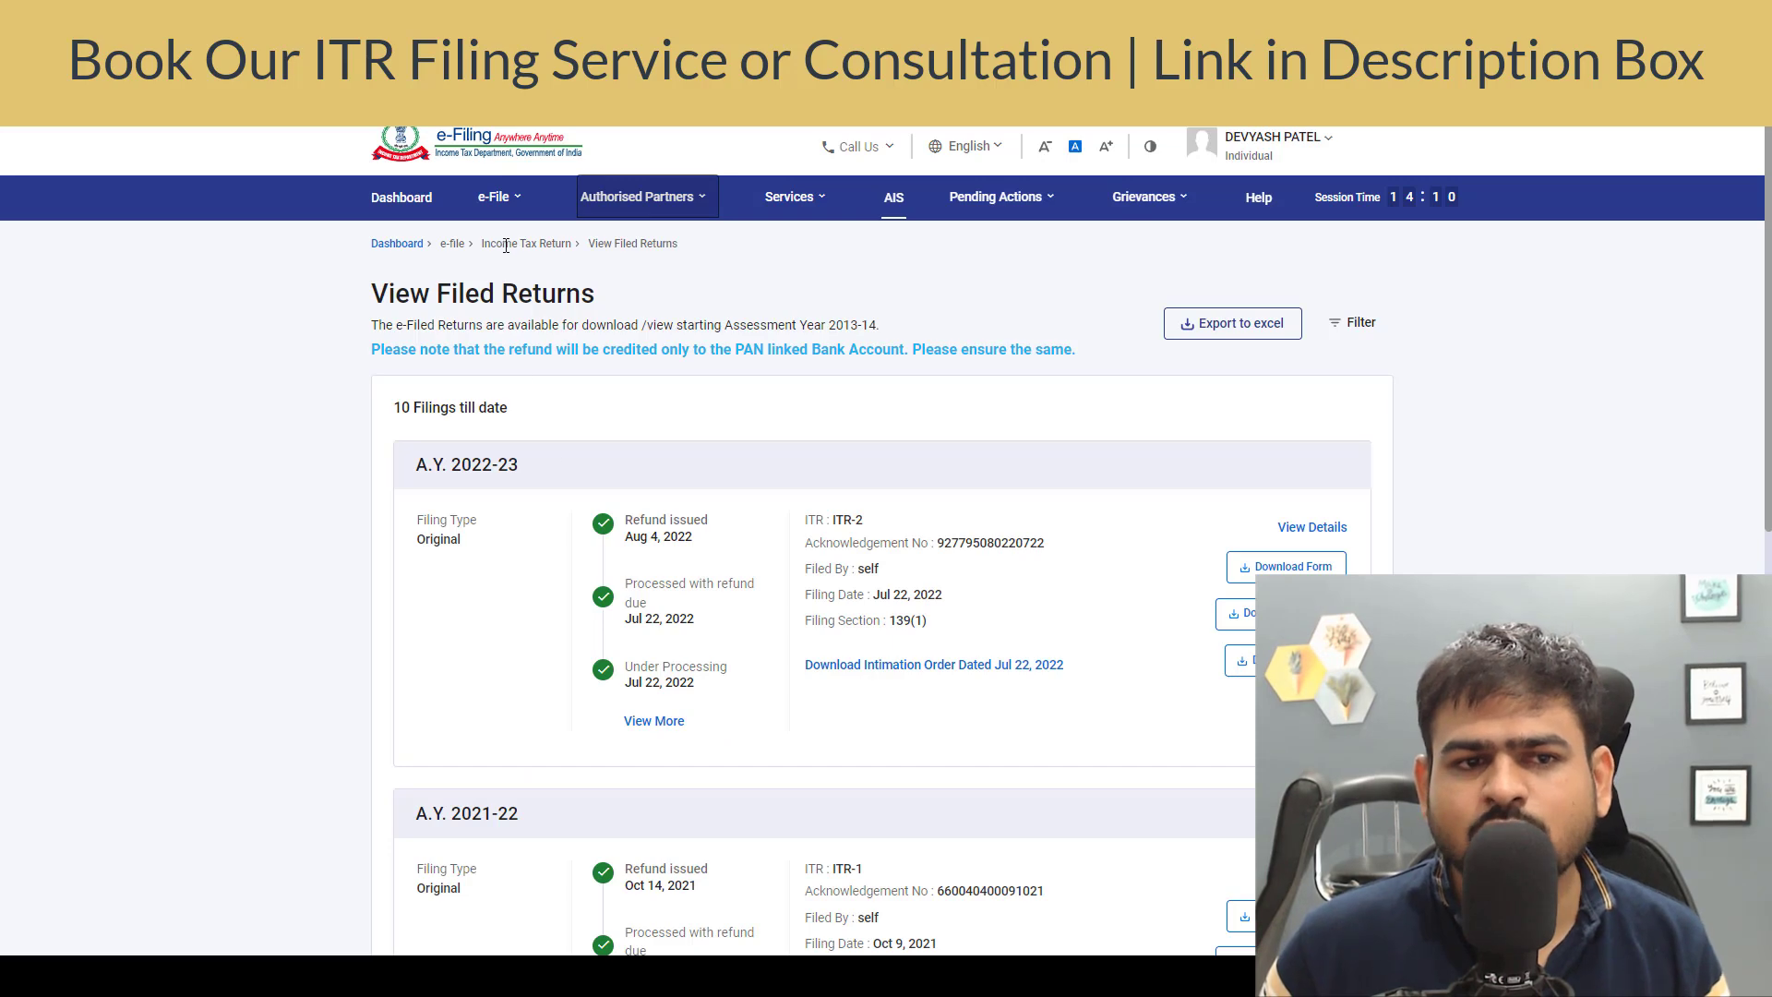
# Step: Look through the ITR-2 schedules summary and open Schedule VIA for Chapter VI-A deductions
pyautogui.moveTo(535, 248)
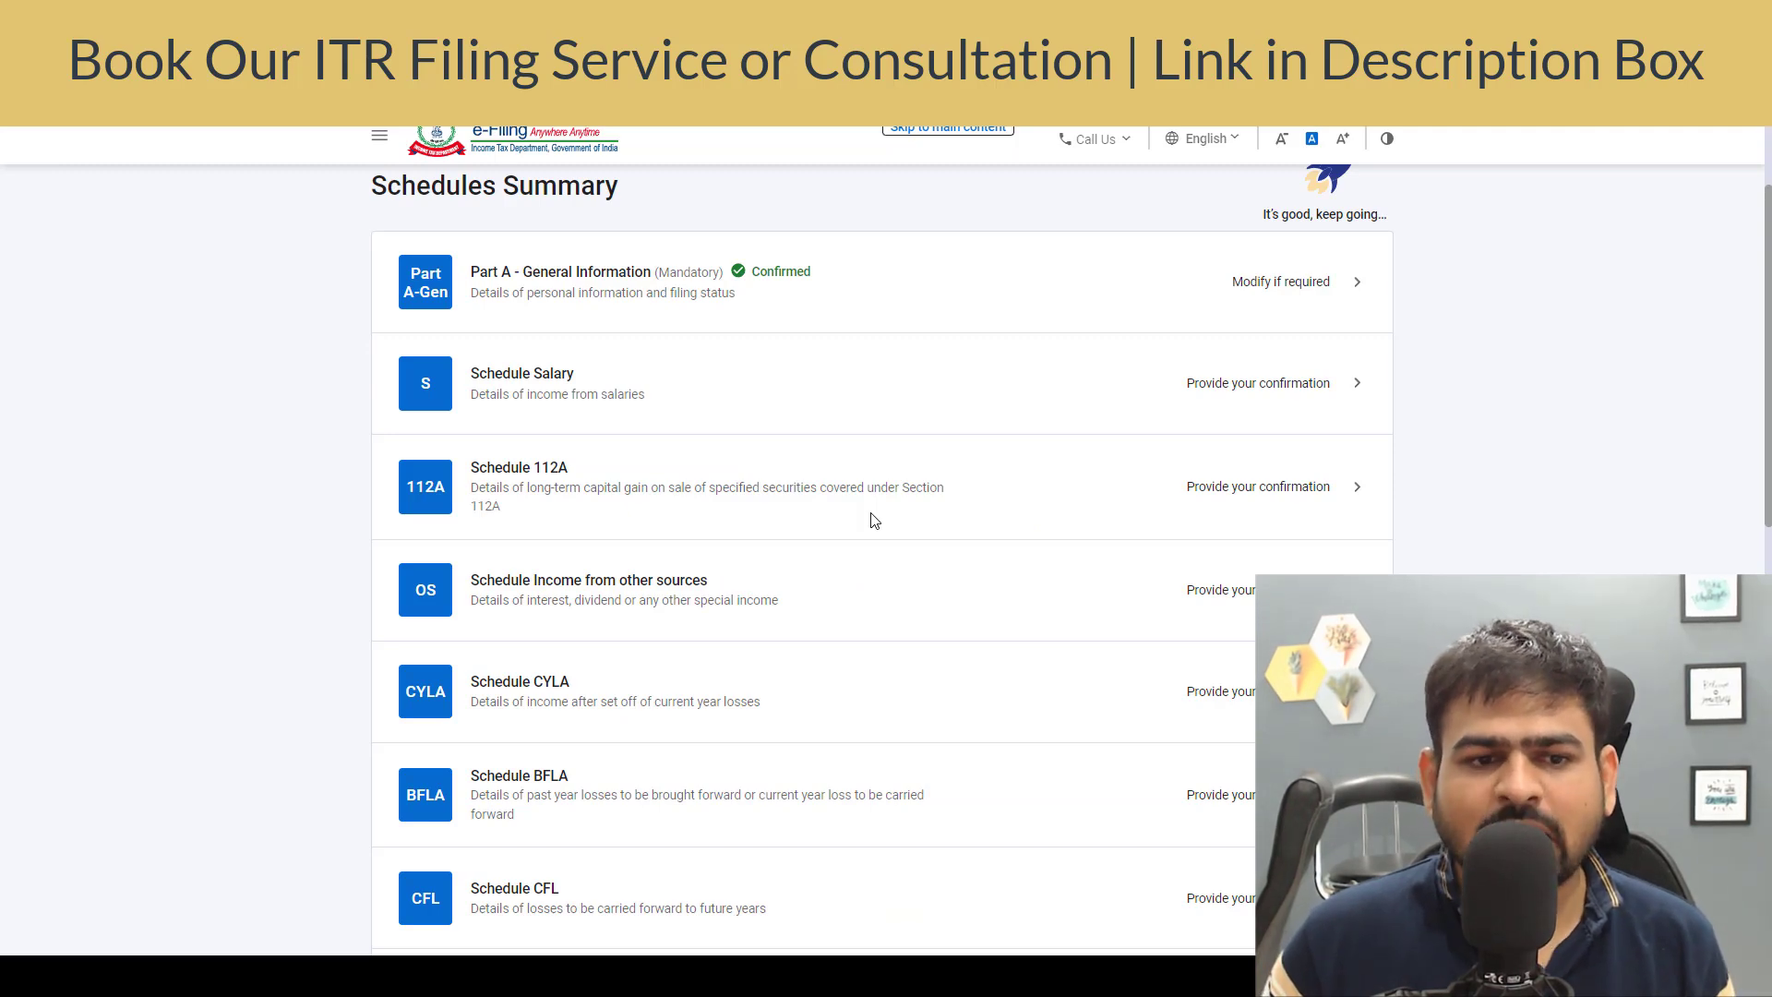
pyautogui.scroll(-3, 757, 498)
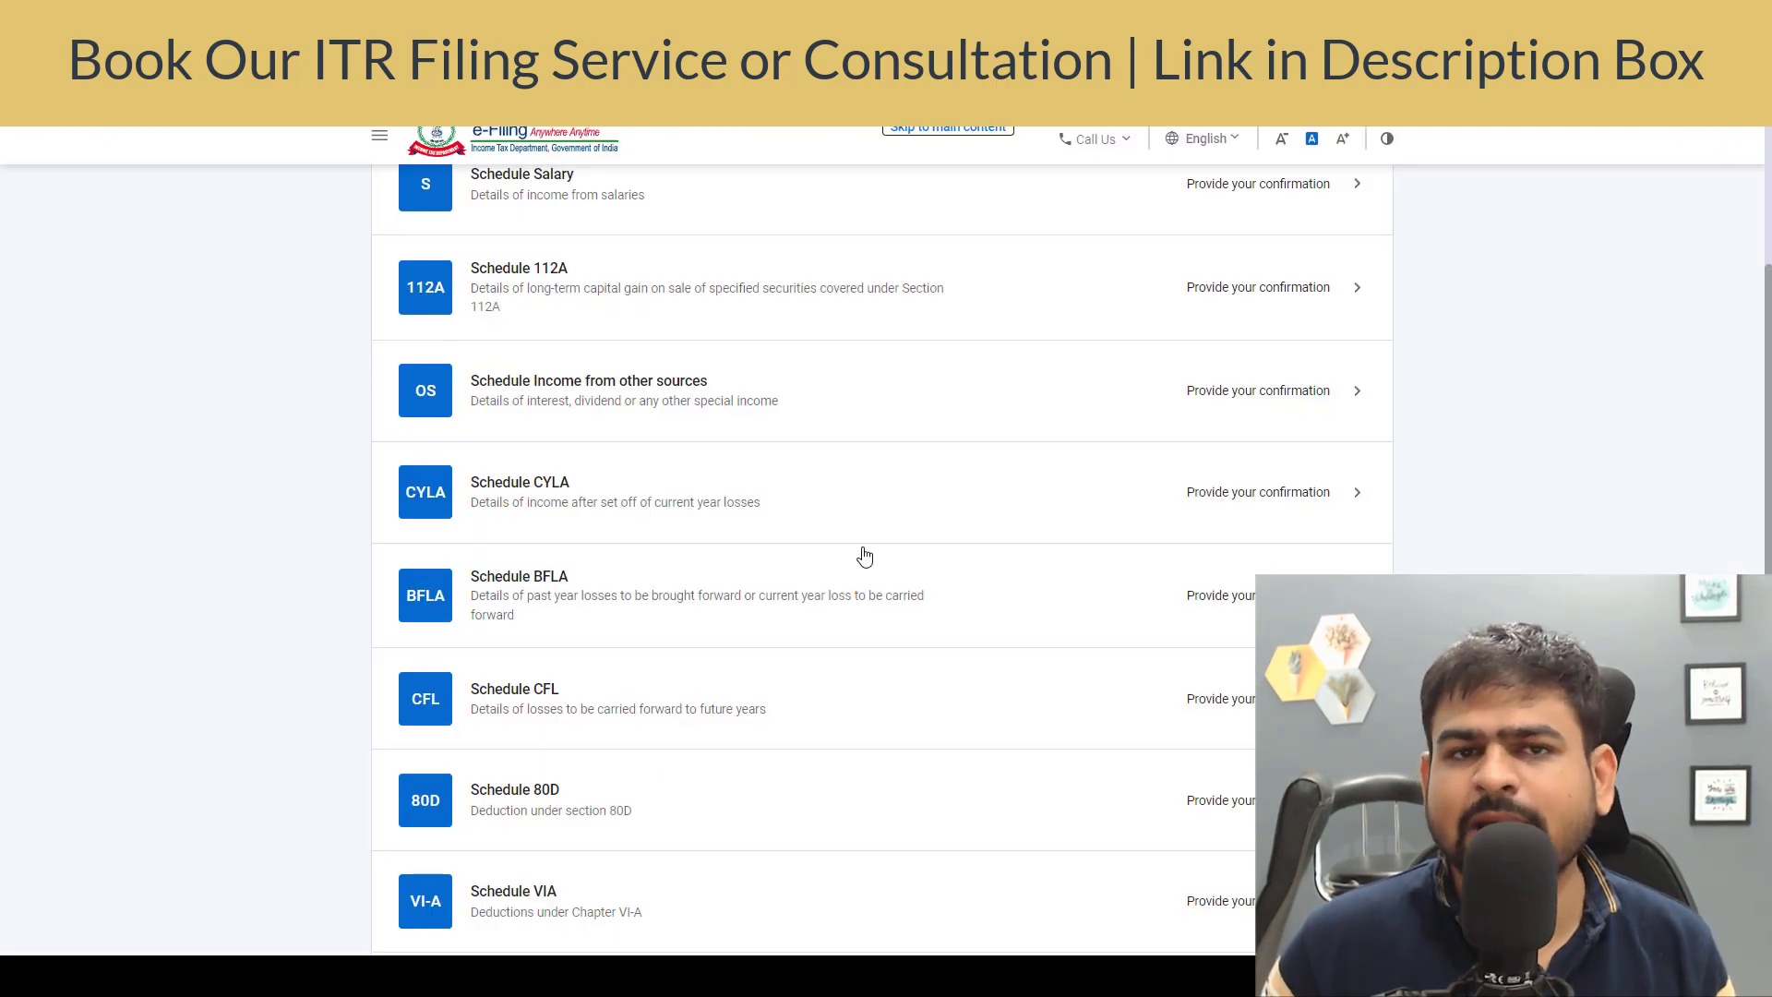
pyautogui.scroll(-6, 761, 401)
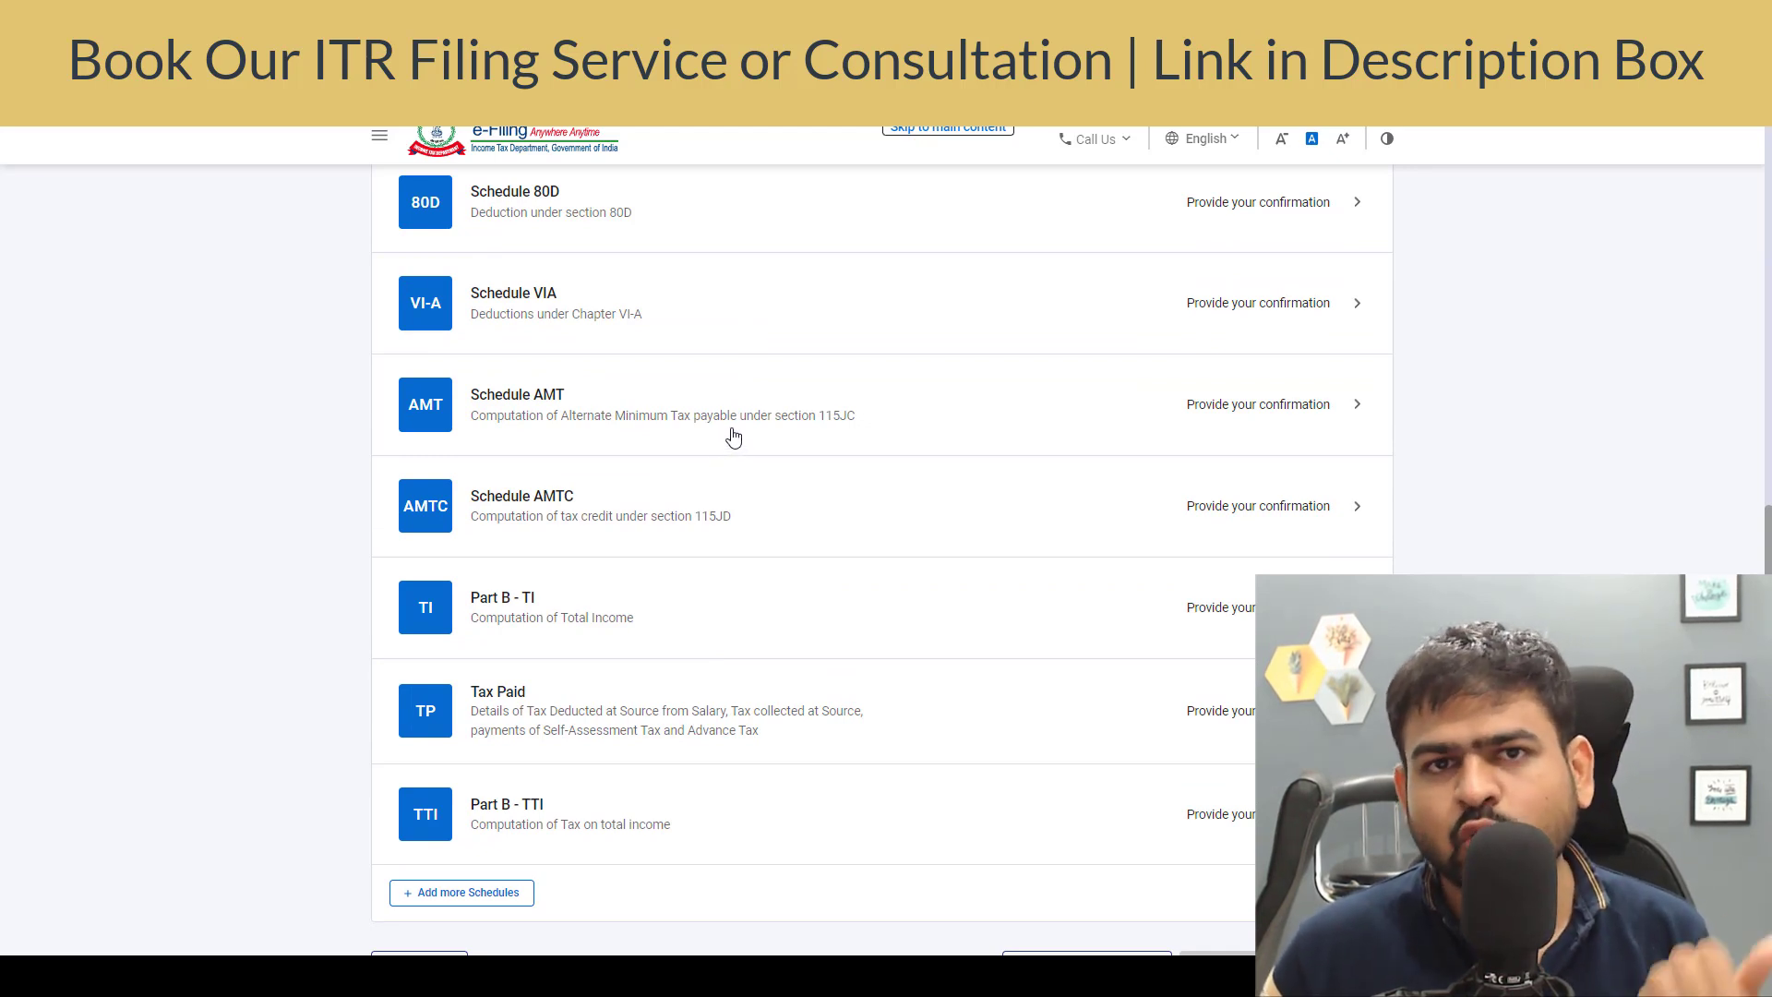
pyautogui.click(711, 330)
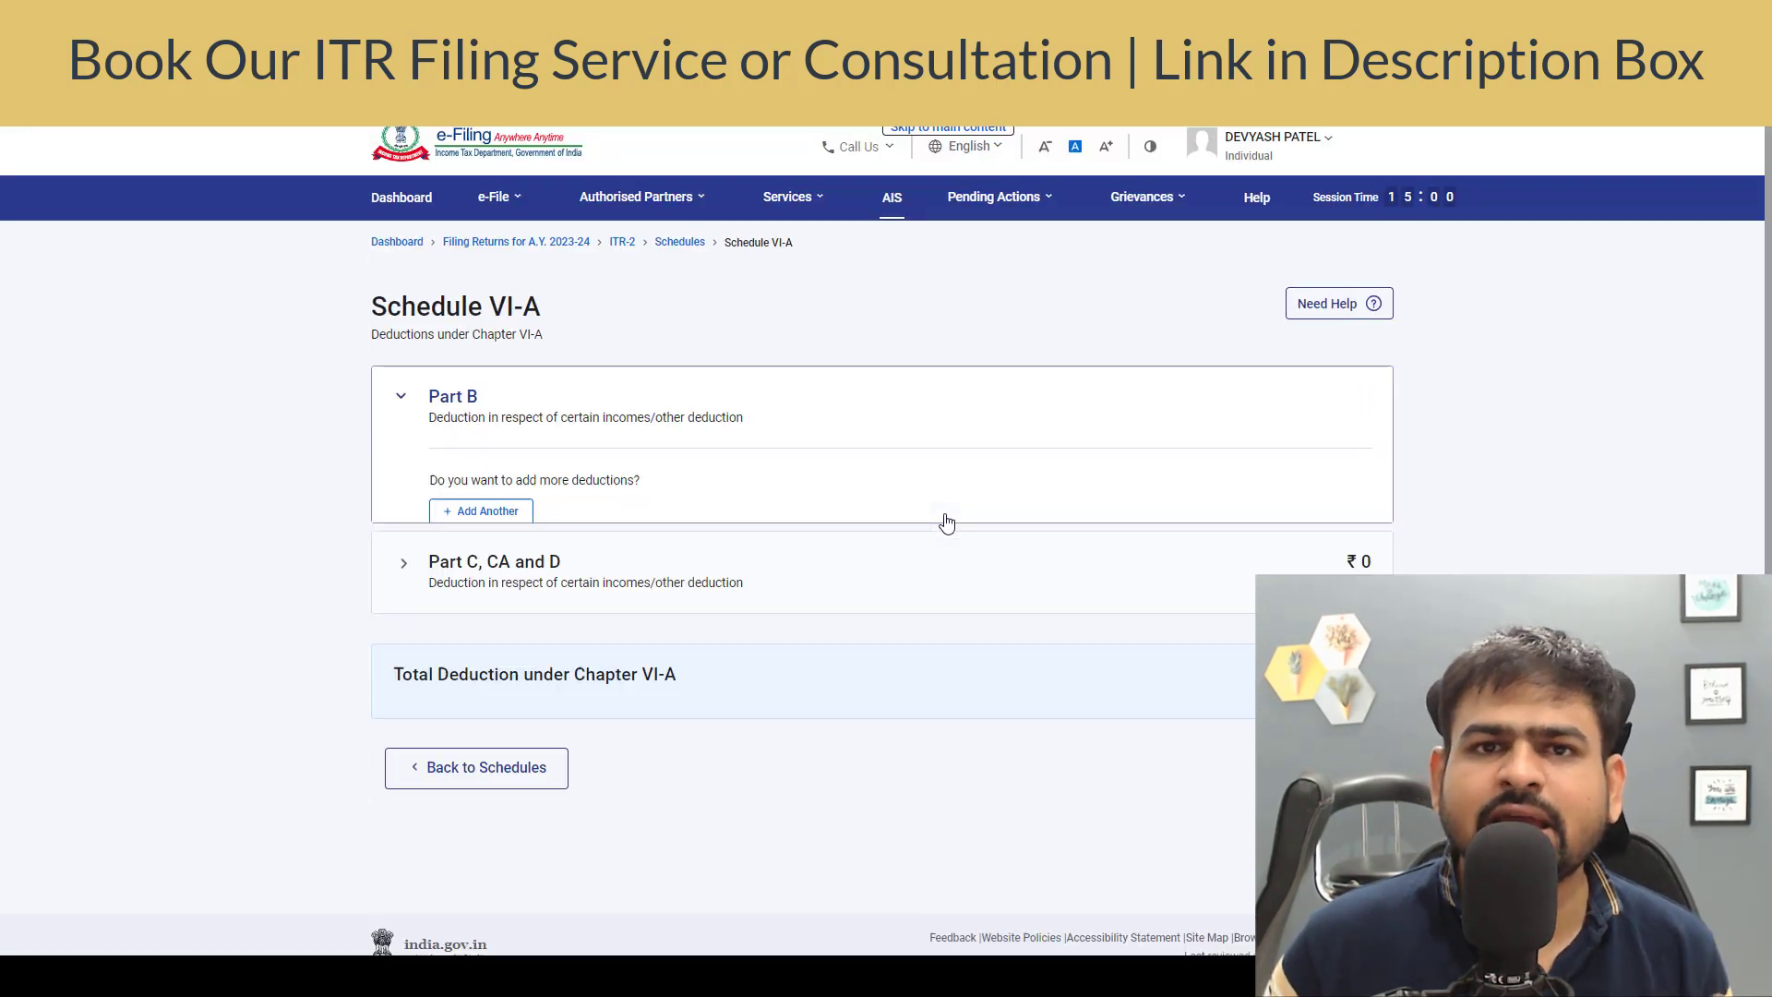
# Step: Start a Part B deduction entry in Schedule VI-A and choose section 80C as the deduction
pyautogui.click(449, 518)
pyautogui.click(666, 546)
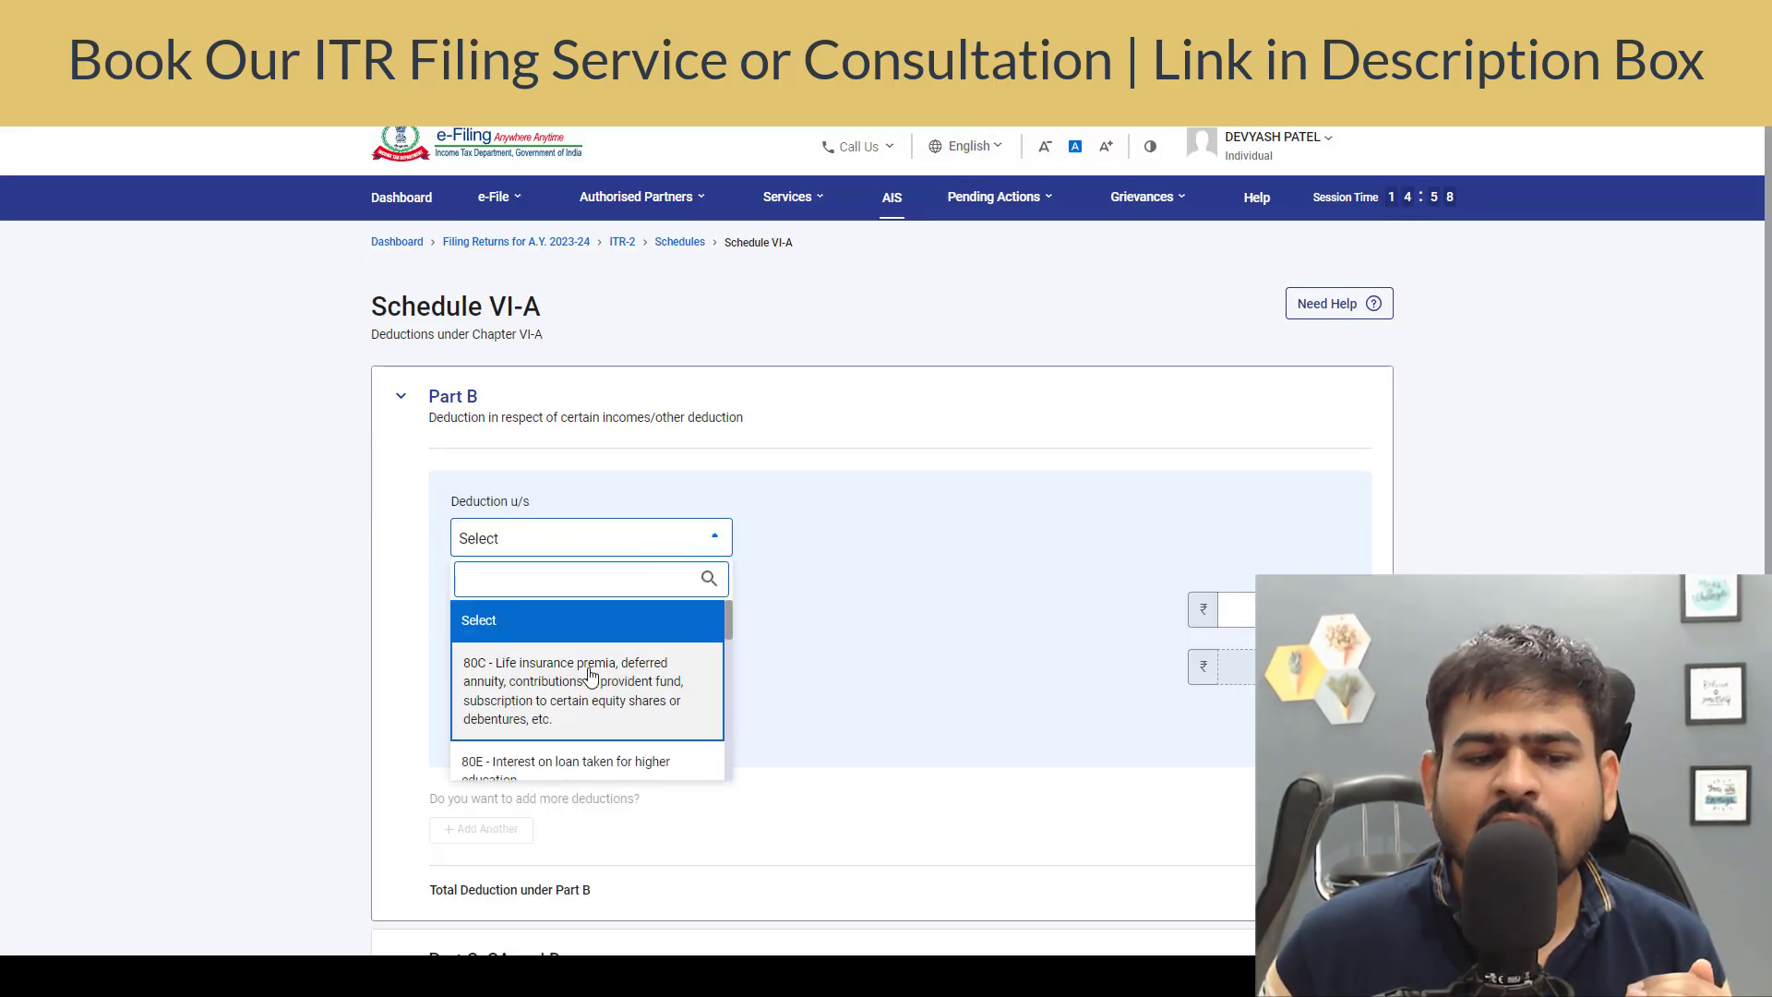
pyautogui.click(595, 672)
pyautogui.click(1237, 684)
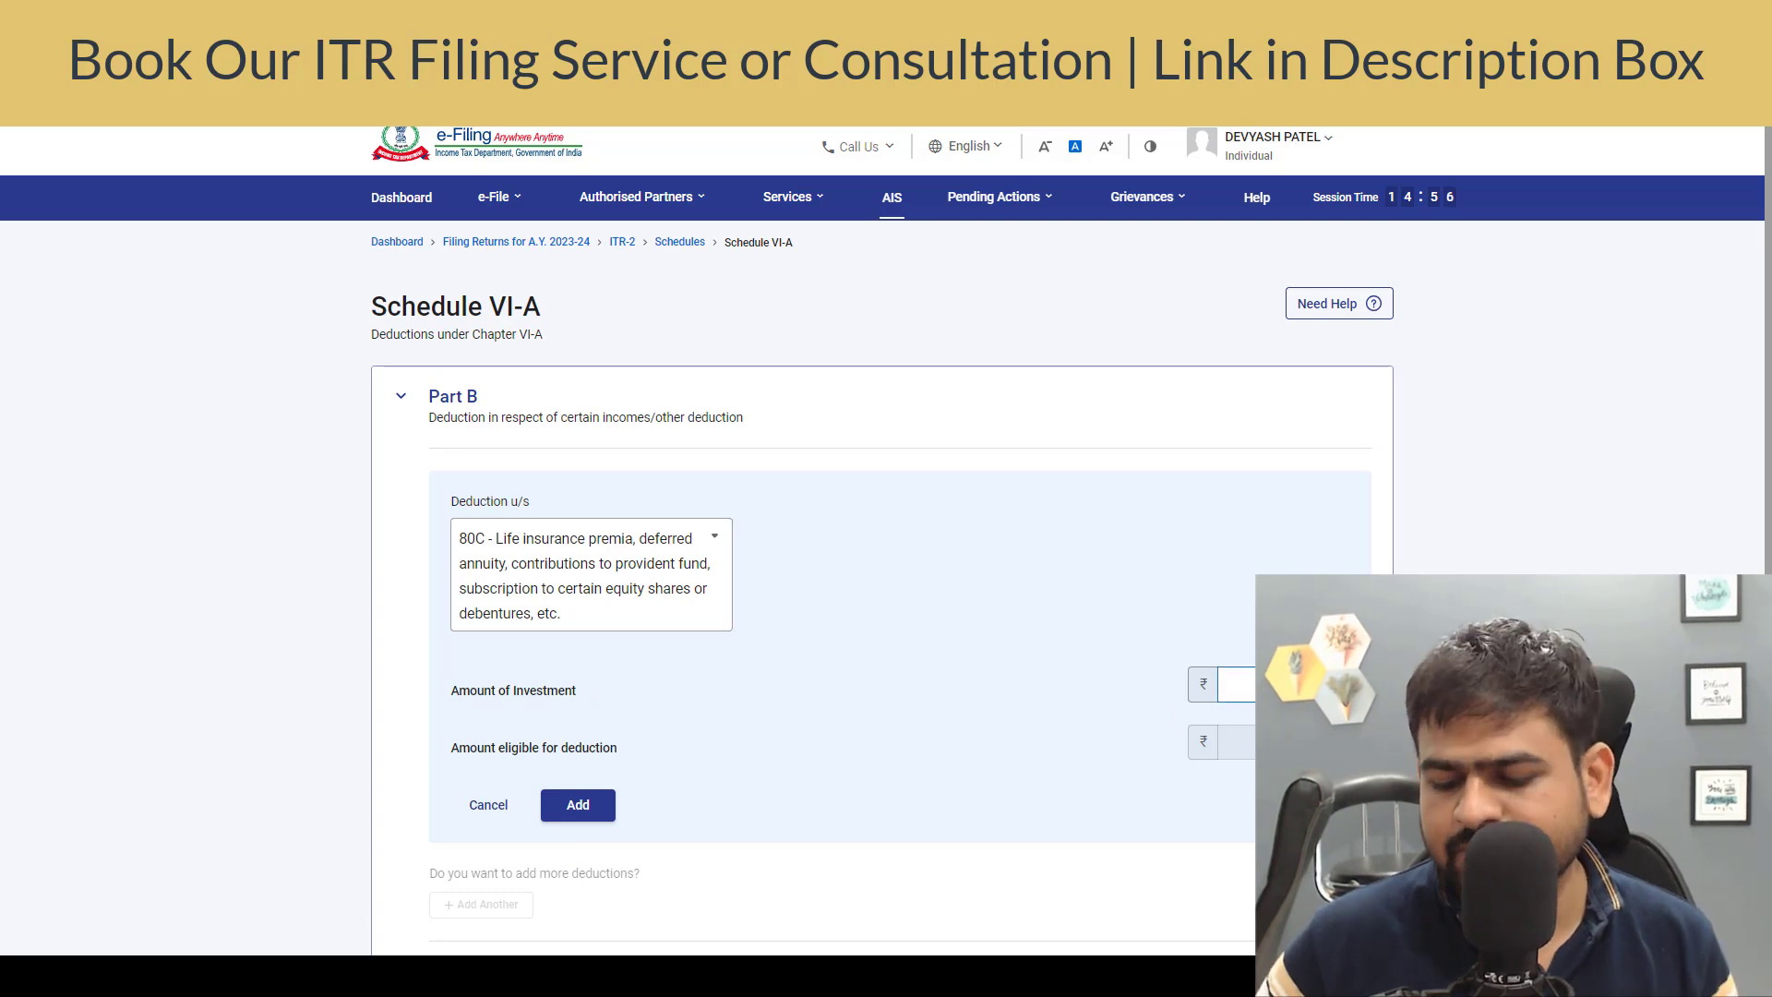
pyautogui.click(1047, 740)
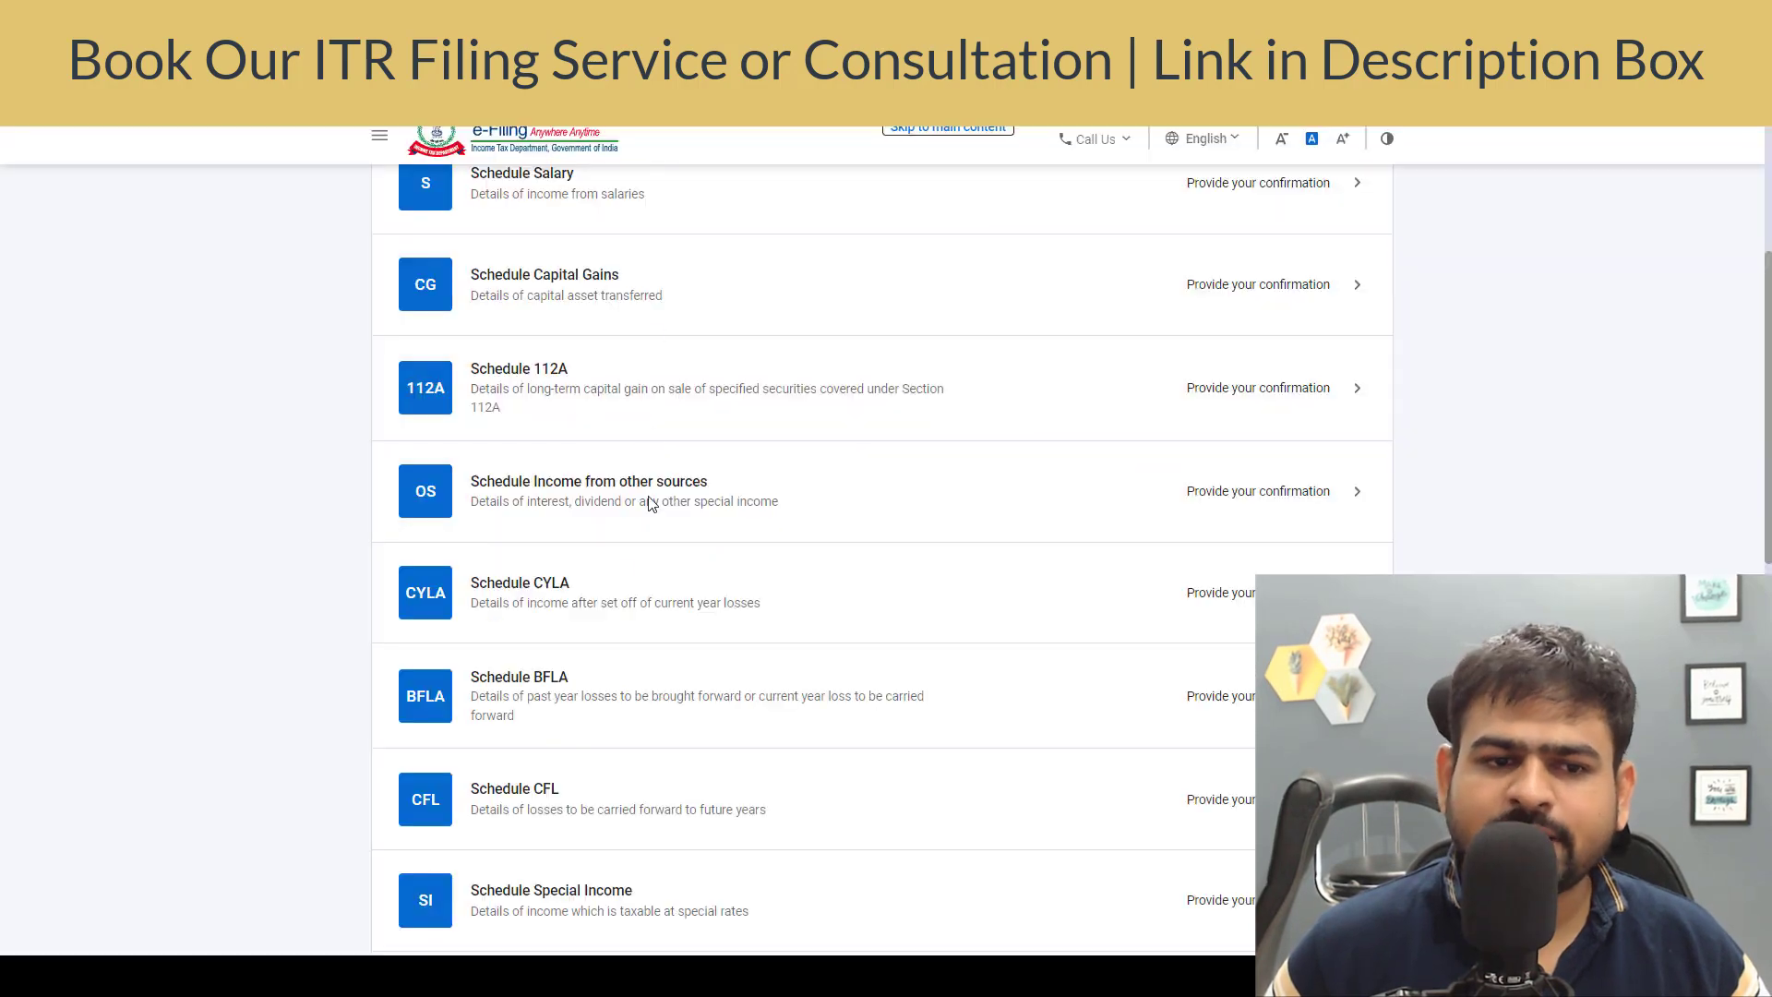
# Step: Open Schedule Capital Gains from the schedules summary
pyautogui.scroll(-2, 573, 683)
pyautogui.scroll(4, 569, 688)
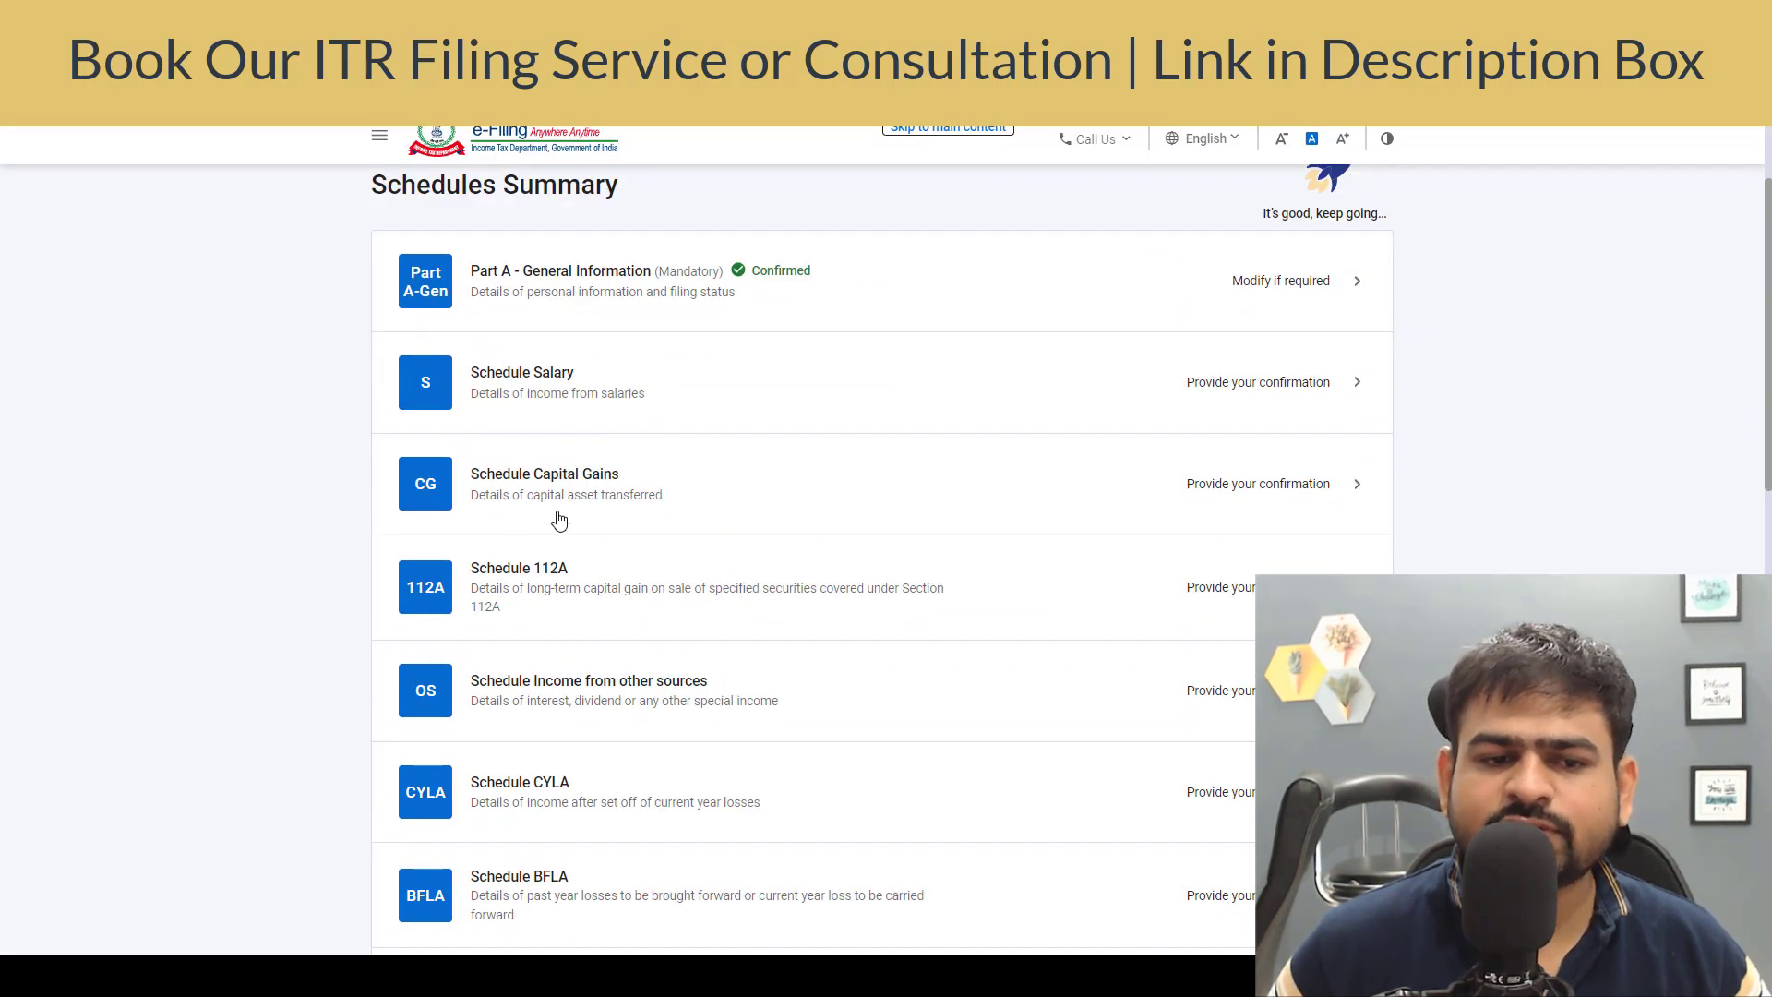
pyautogui.click(663, 504)
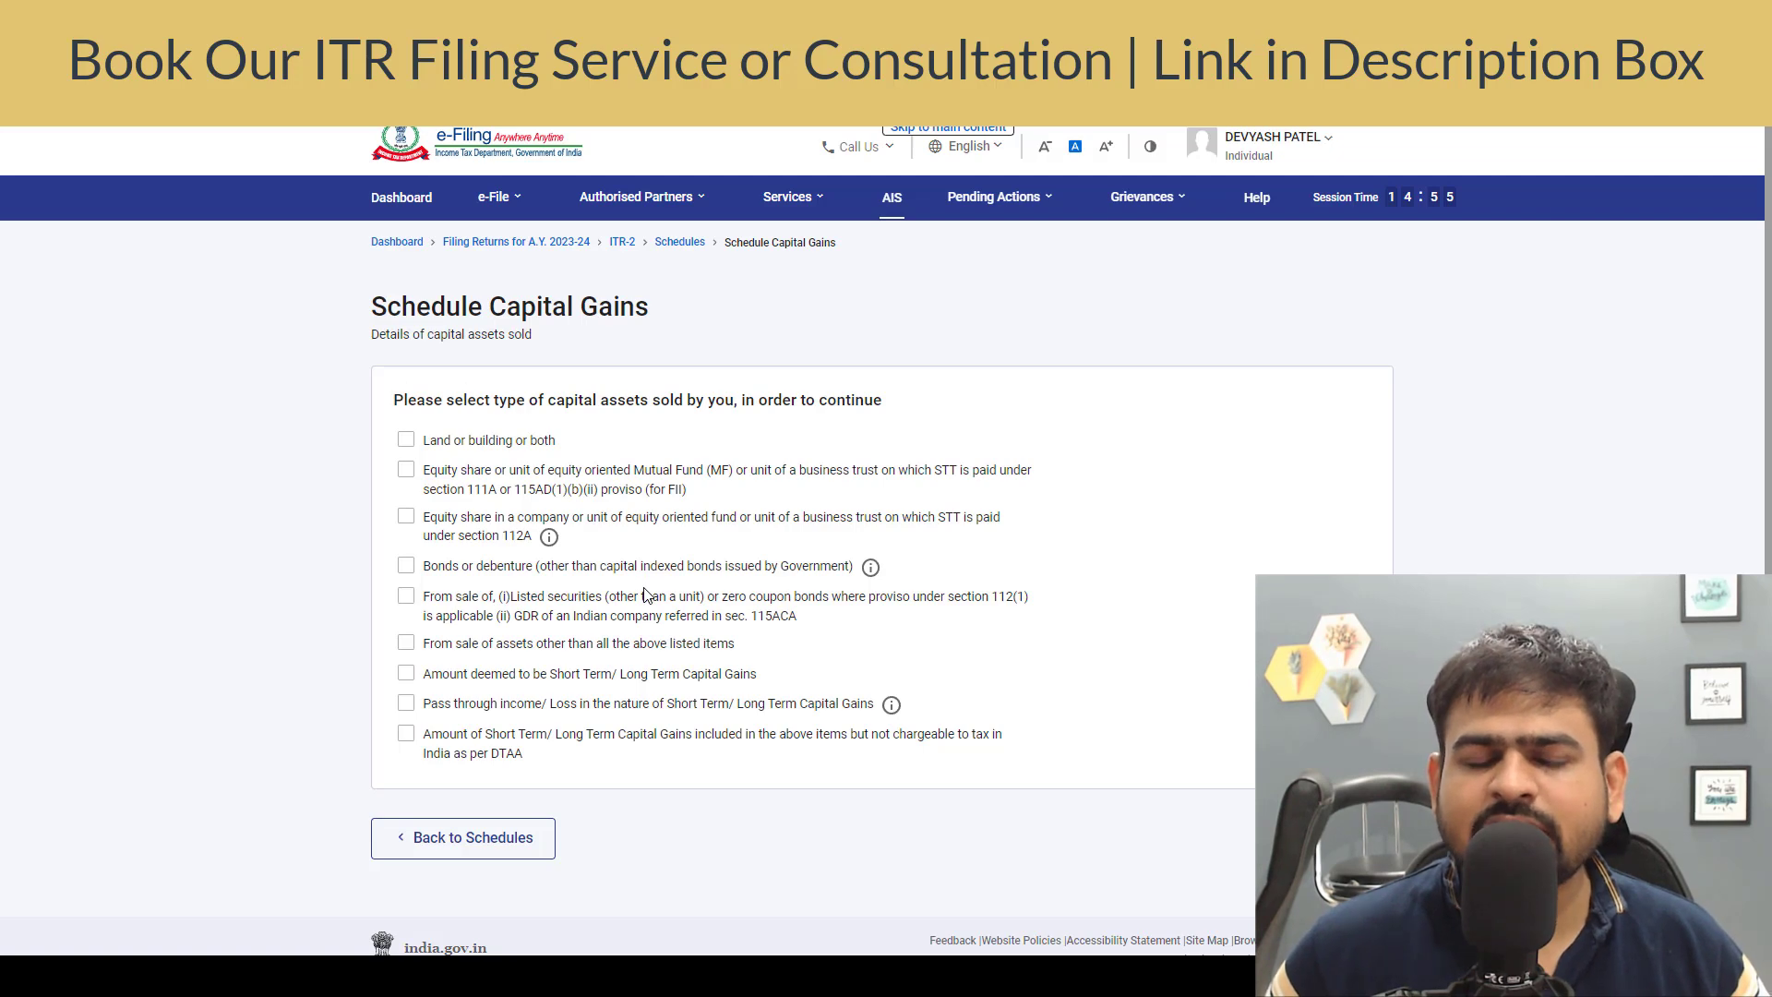
# Step: Select equity under section 111A, equity under section 112A and sale of other assets as the capital assets sold, and continue
pyautogui.click(406, 472)
pyautogui.moveTo(467, 492); pyautogui.dragTo(533, 498)
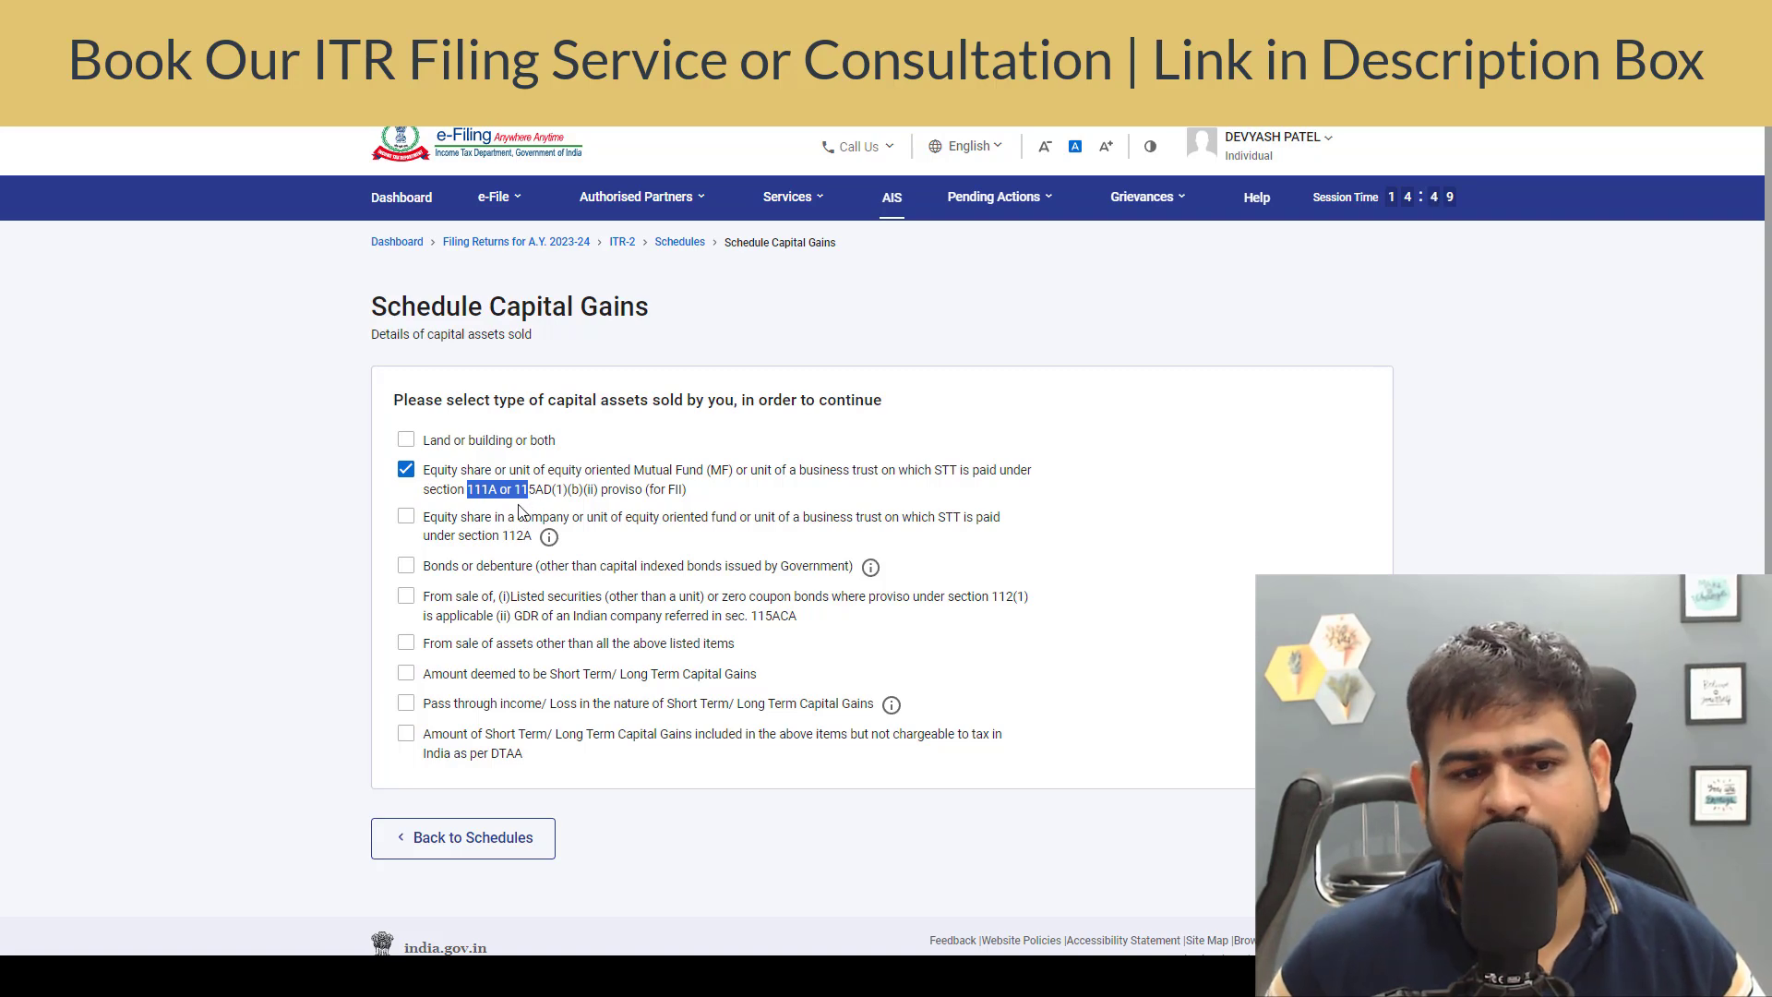
pyautogui.click(408, 519)
pyautogui.moveTo(458, 549); pyautogui.dragTo(524, 551)
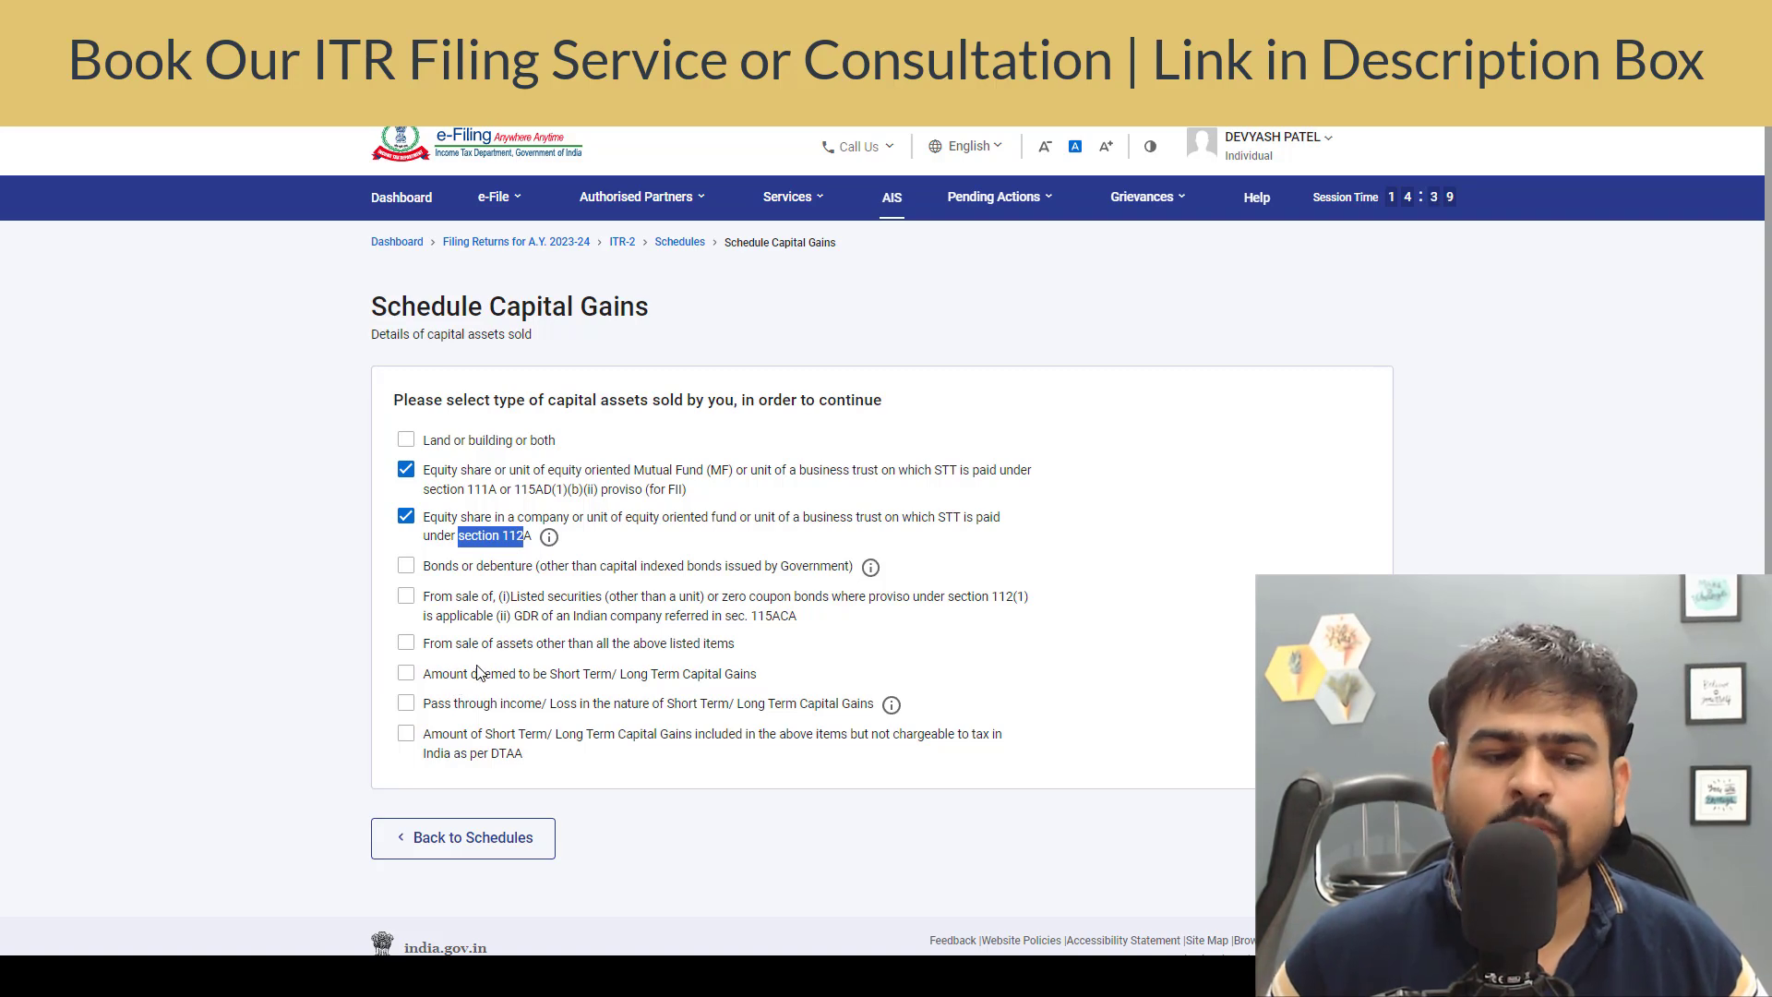
pyautogui.moveTo(426, 646); pyautogui.dragTo(718, 646)
pyautogui.click(407, 644)
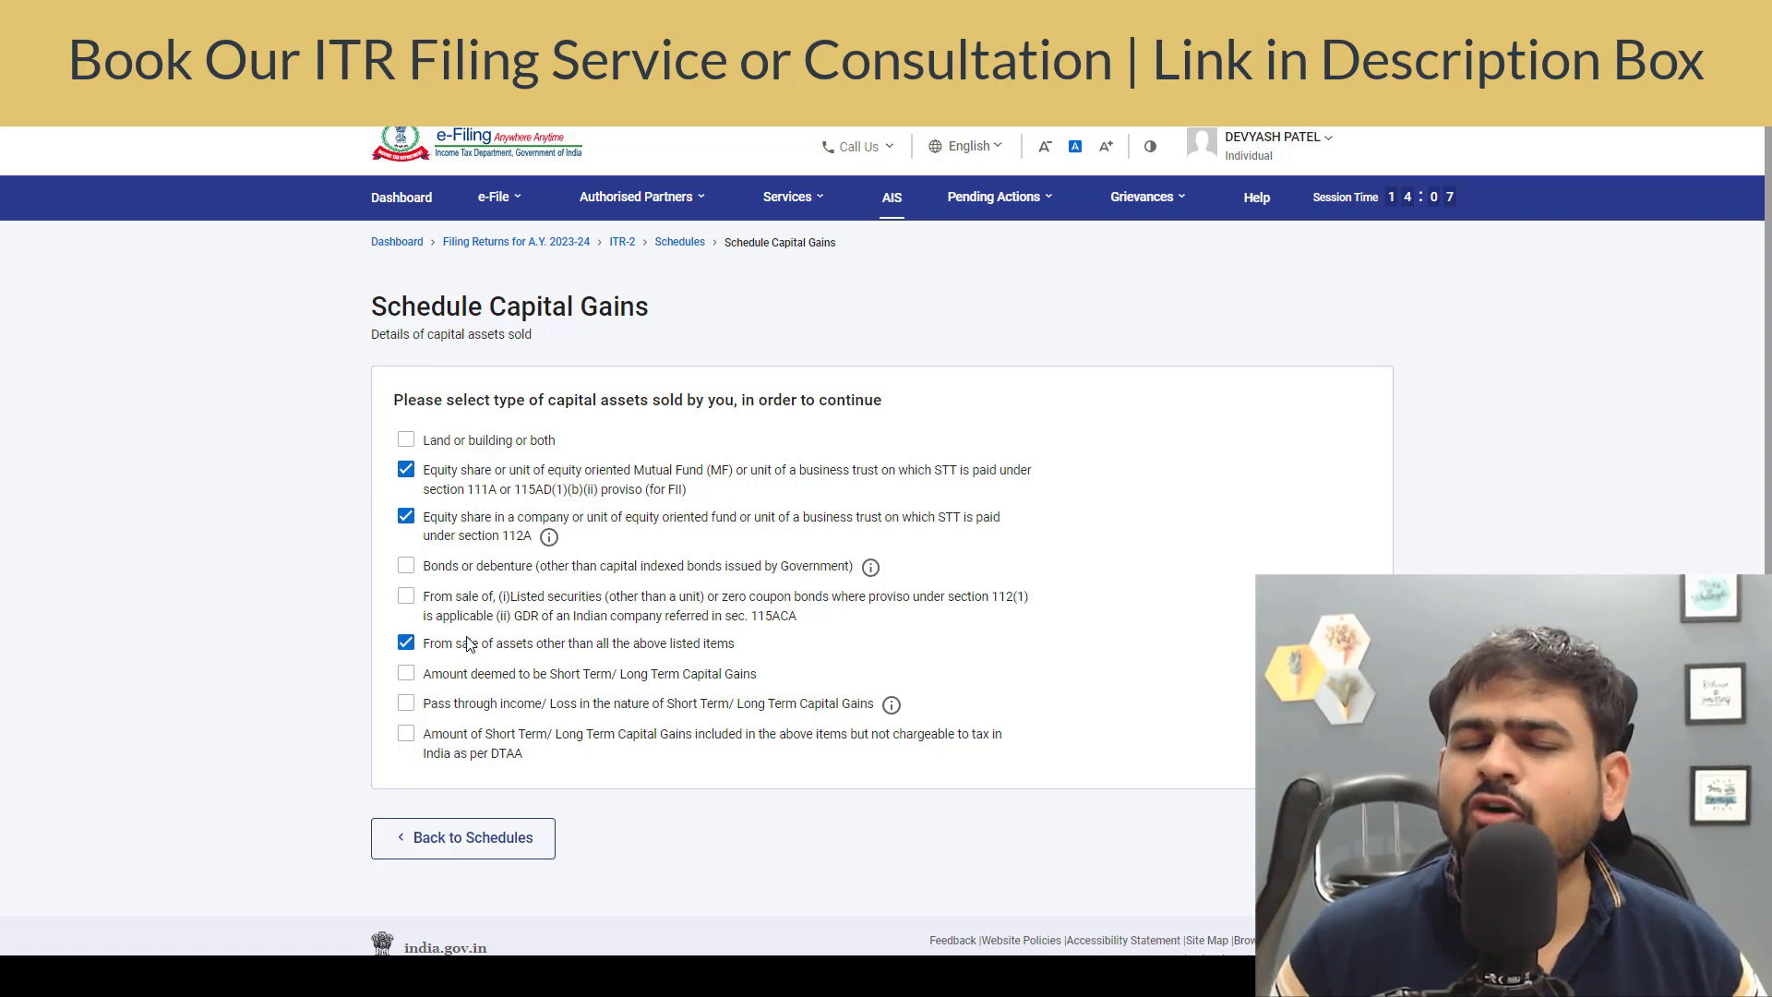
pyautogui.click(1329, 837)
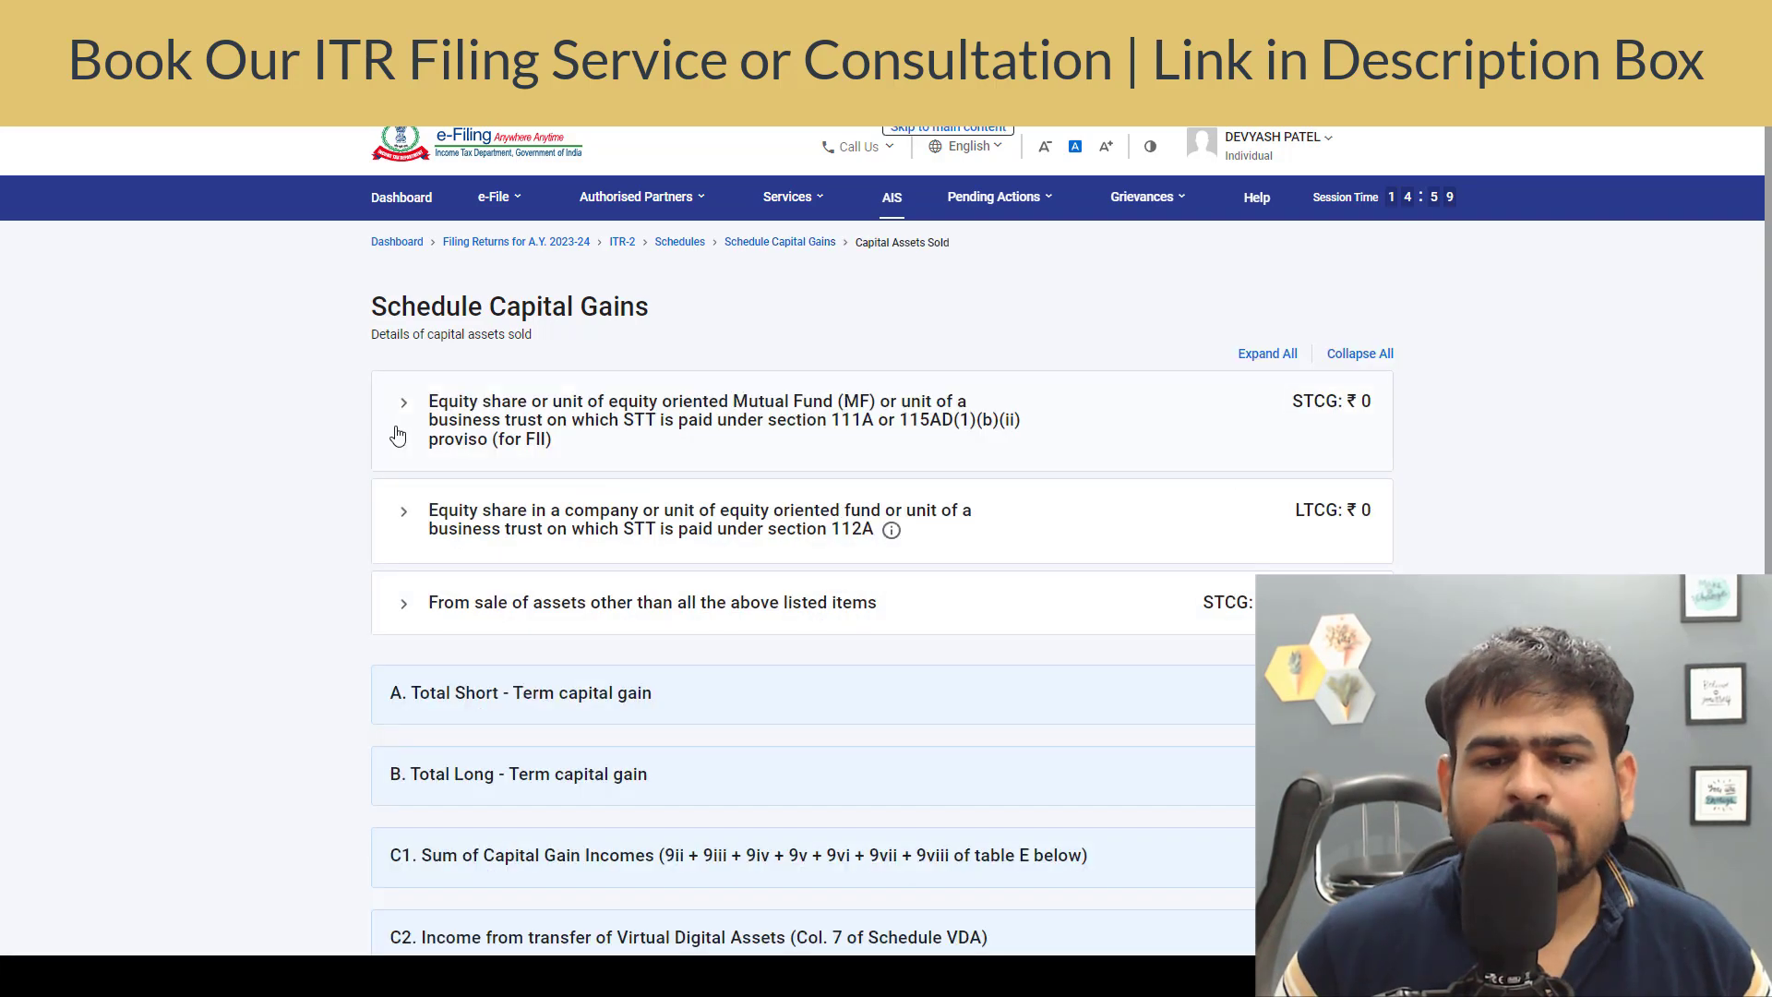
# Step: Start adding equity share and mutual fund sale details under Section 111A
pyautogui.click(398, 435)
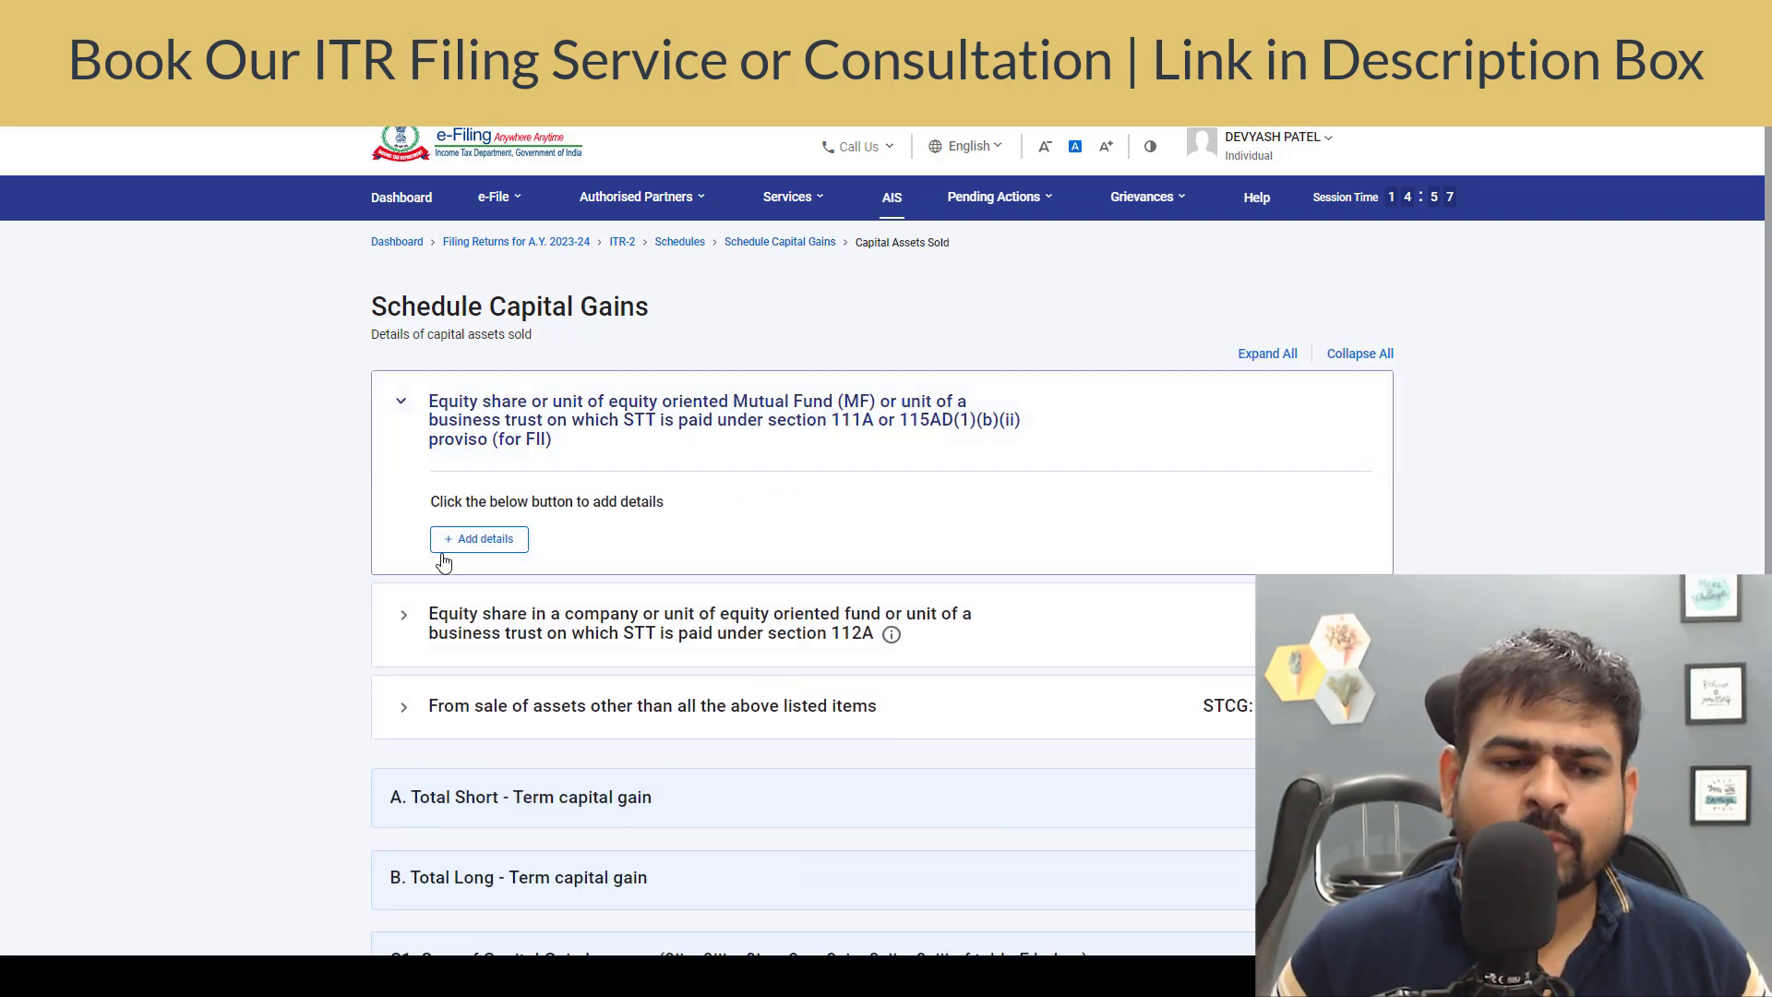
pyautogui.click(476, 540)
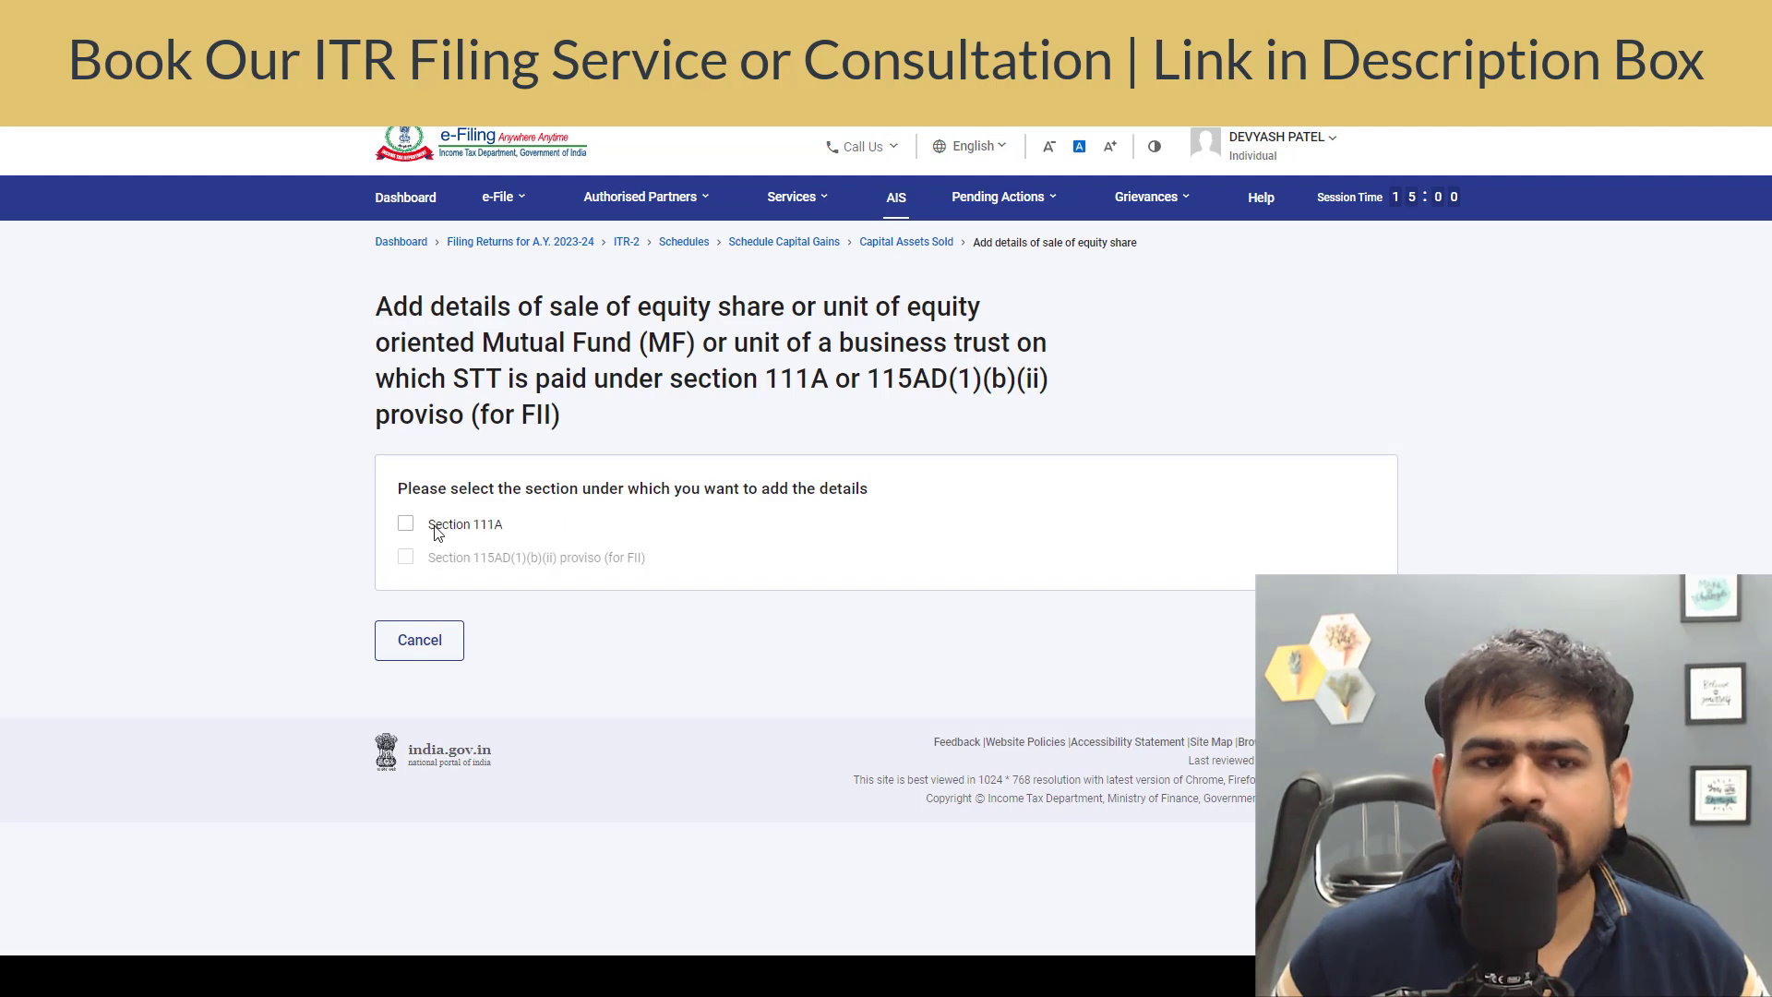
pyautogui.click(406, 523)
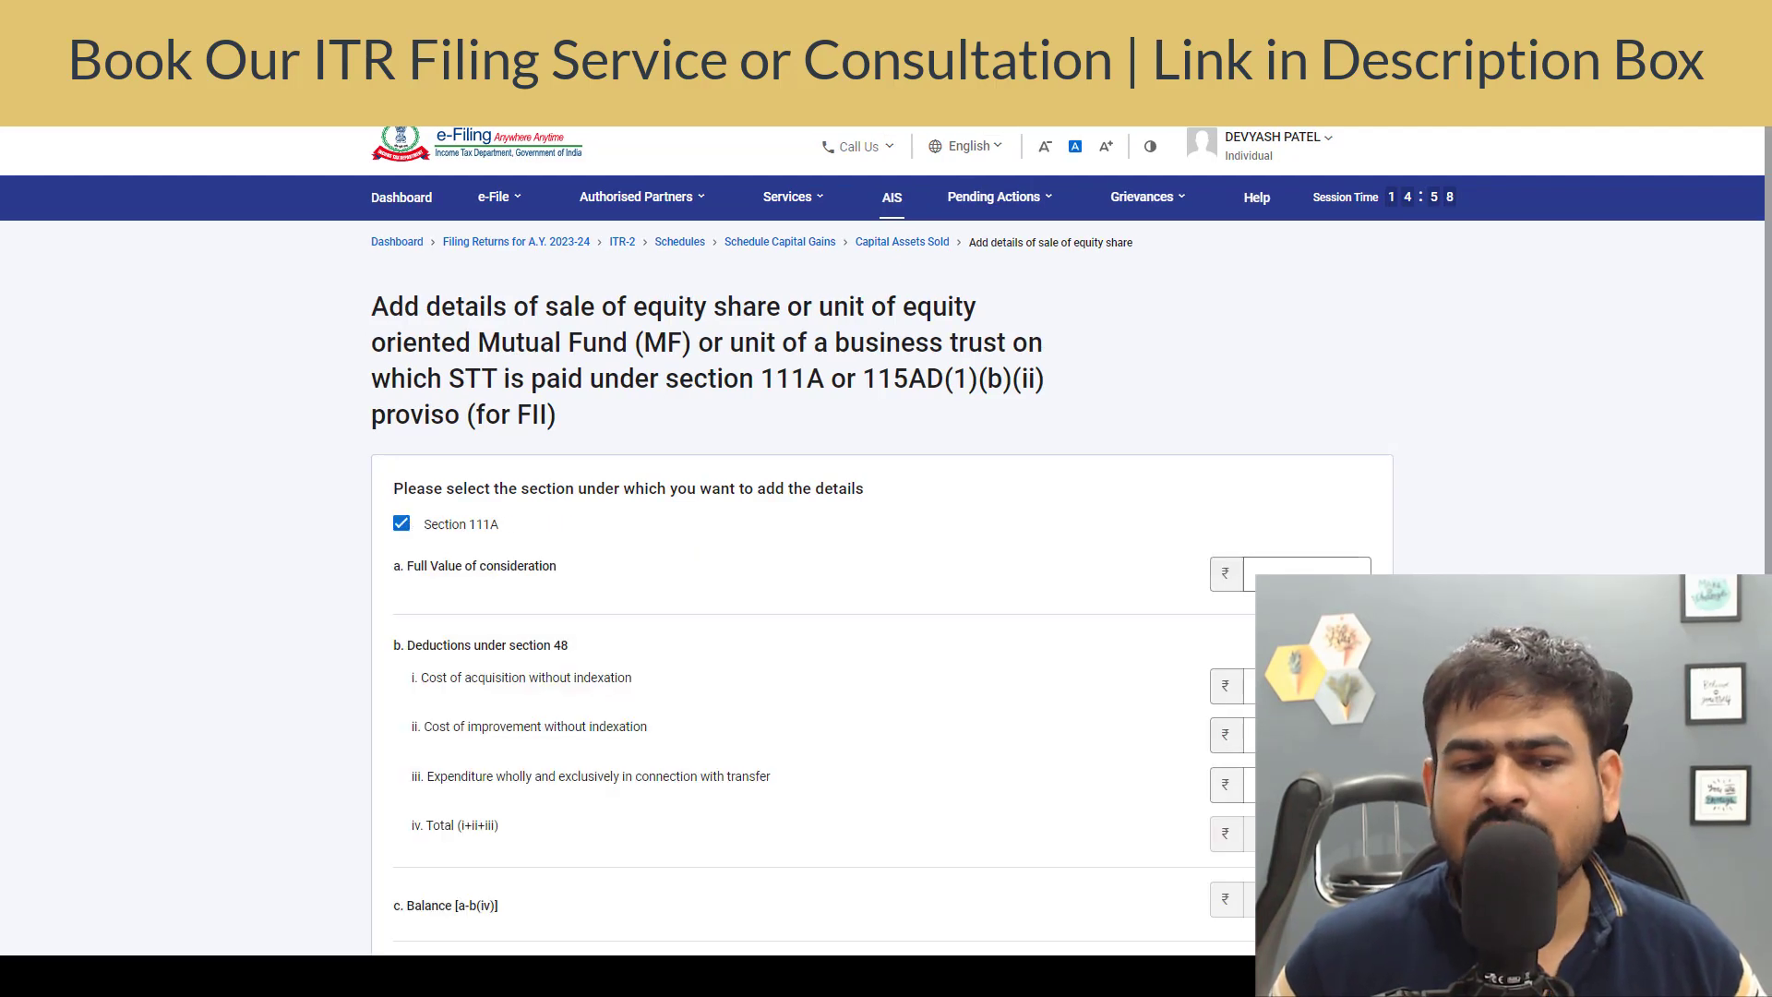
pyautogui.moveTo(451, 567); pyautogui.dragTo(567, 571)
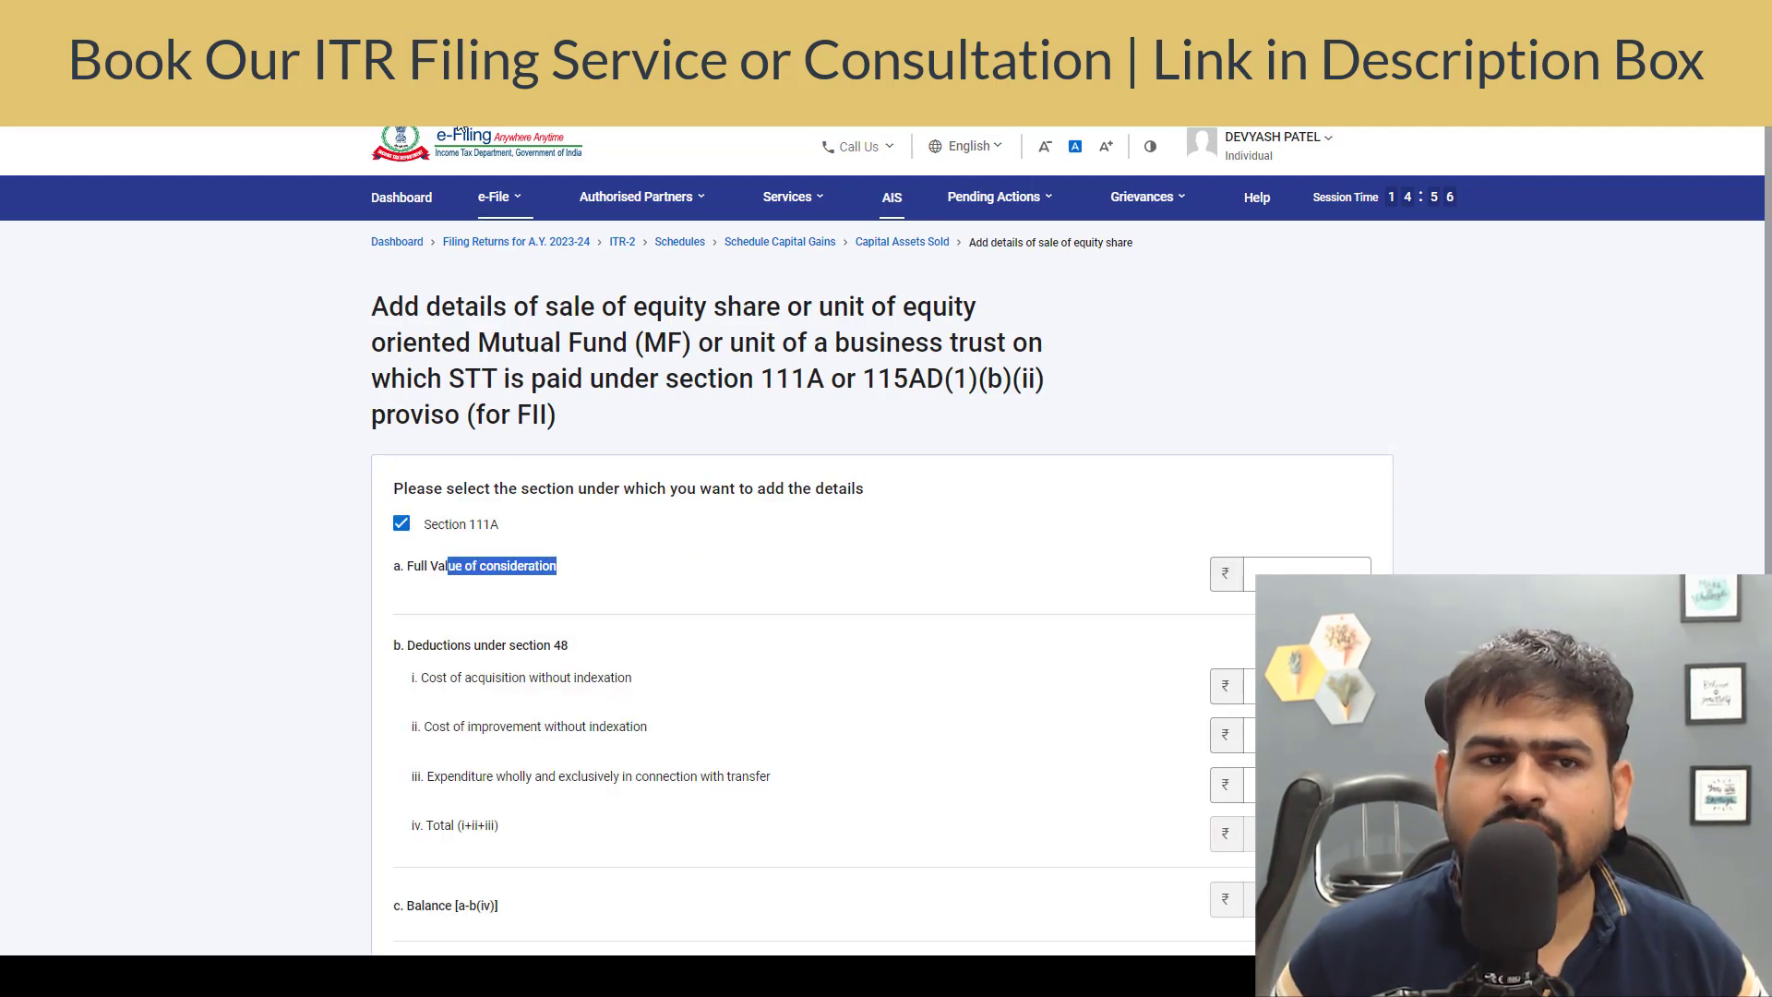
# Step: Look up the short-term full value of consideration totals in the Capital Gain Loss Statement and Report PDFs
pyautogui.click(360, 17)
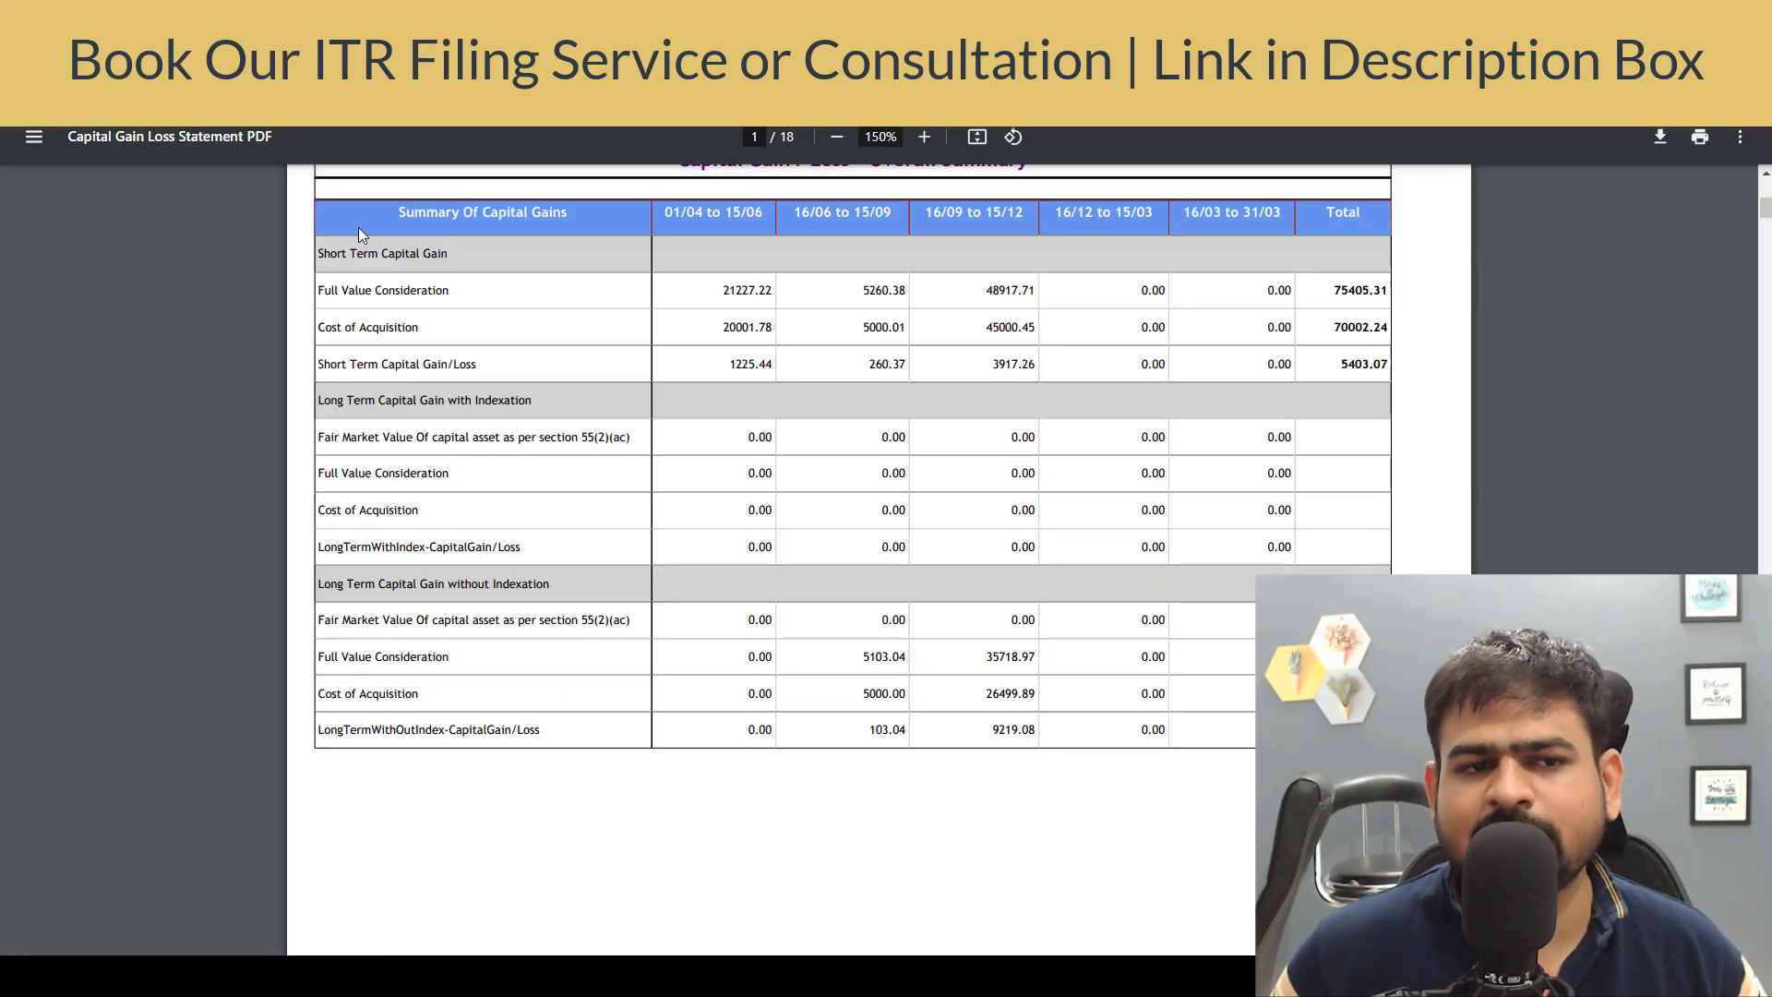
pyautogui.moveTo(331, 254); pyautogui.dragTo(459, 256)
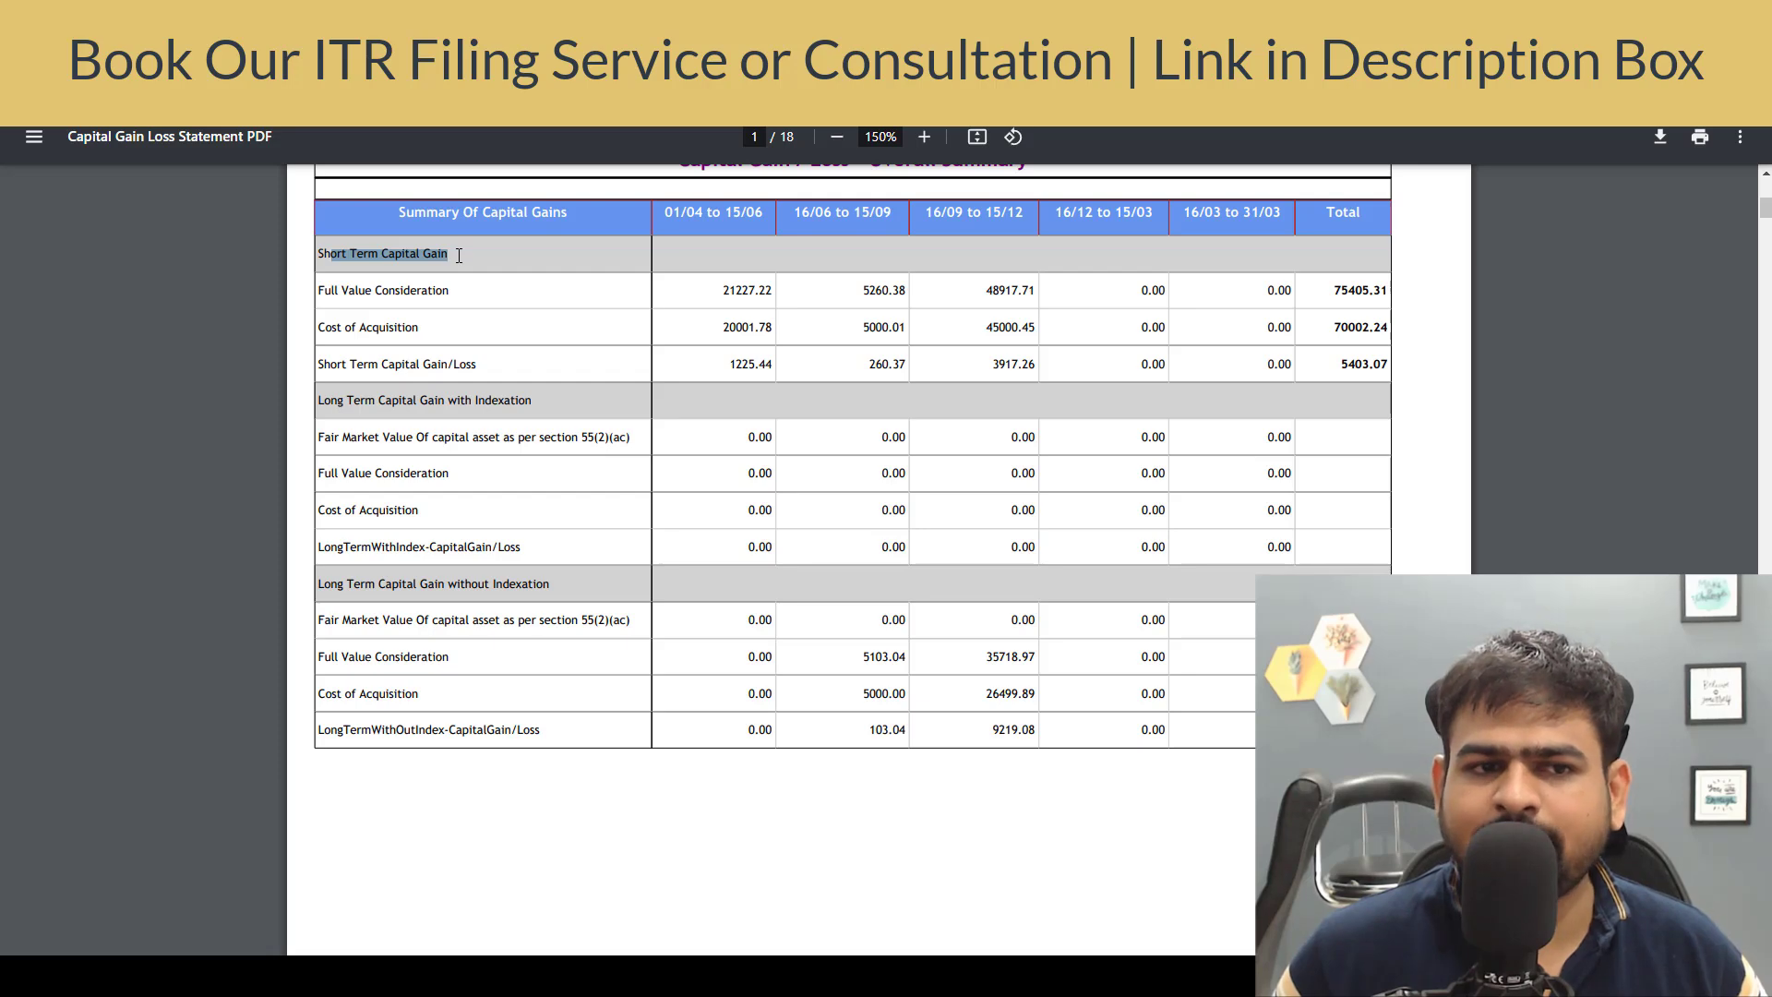
pyautogui.moveTo(316, 292); pyautogui.dragTo(474, 302)
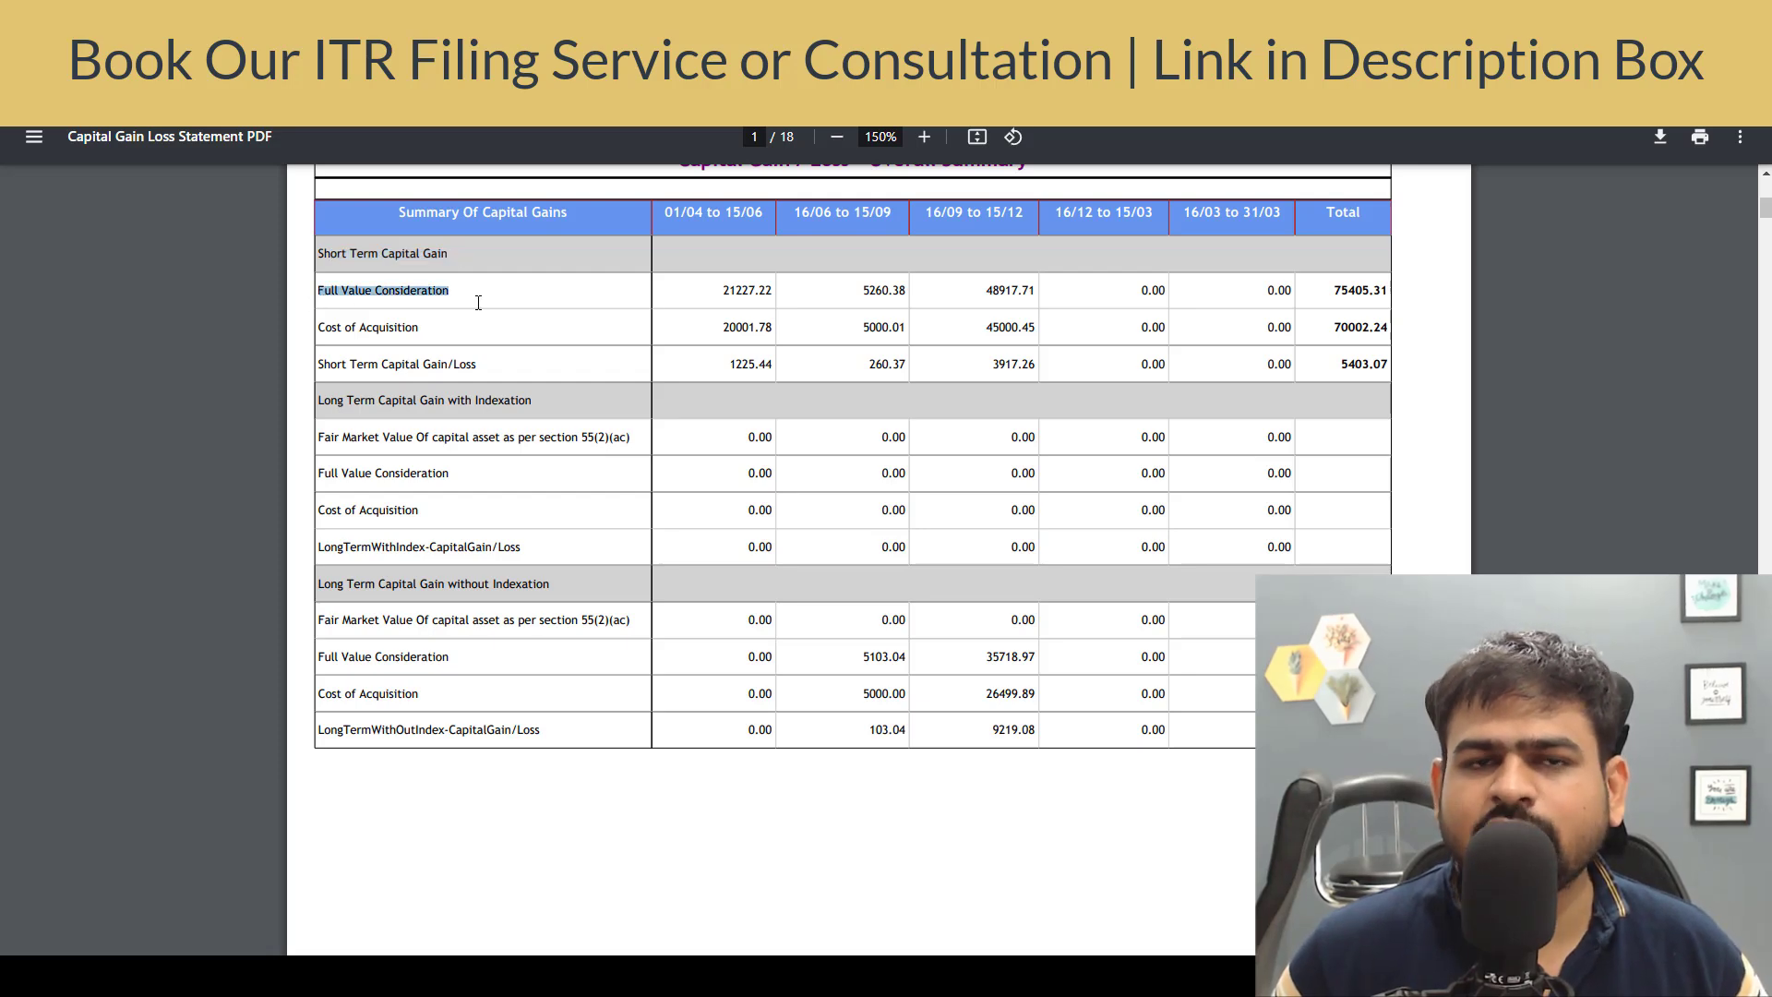
pyautogui.doubleClick(1344, 297)
pyautogui.click(738, 17)
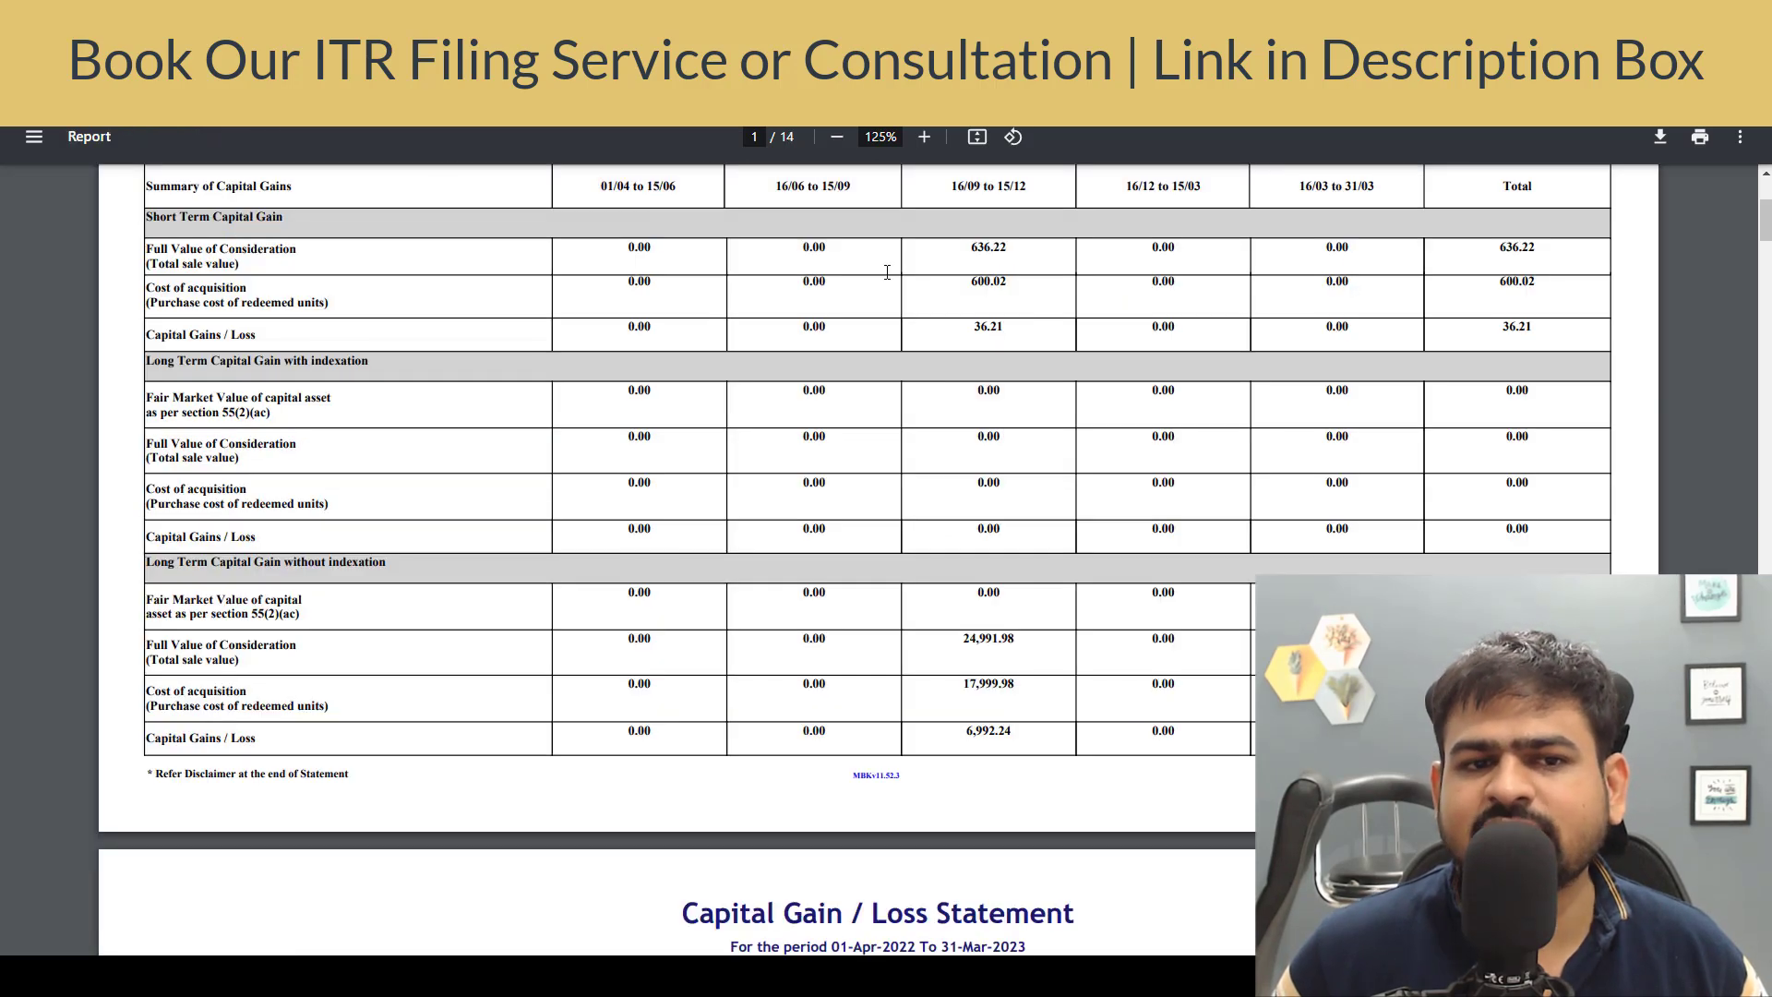
pyautogui.doubleClick(1483, 248)
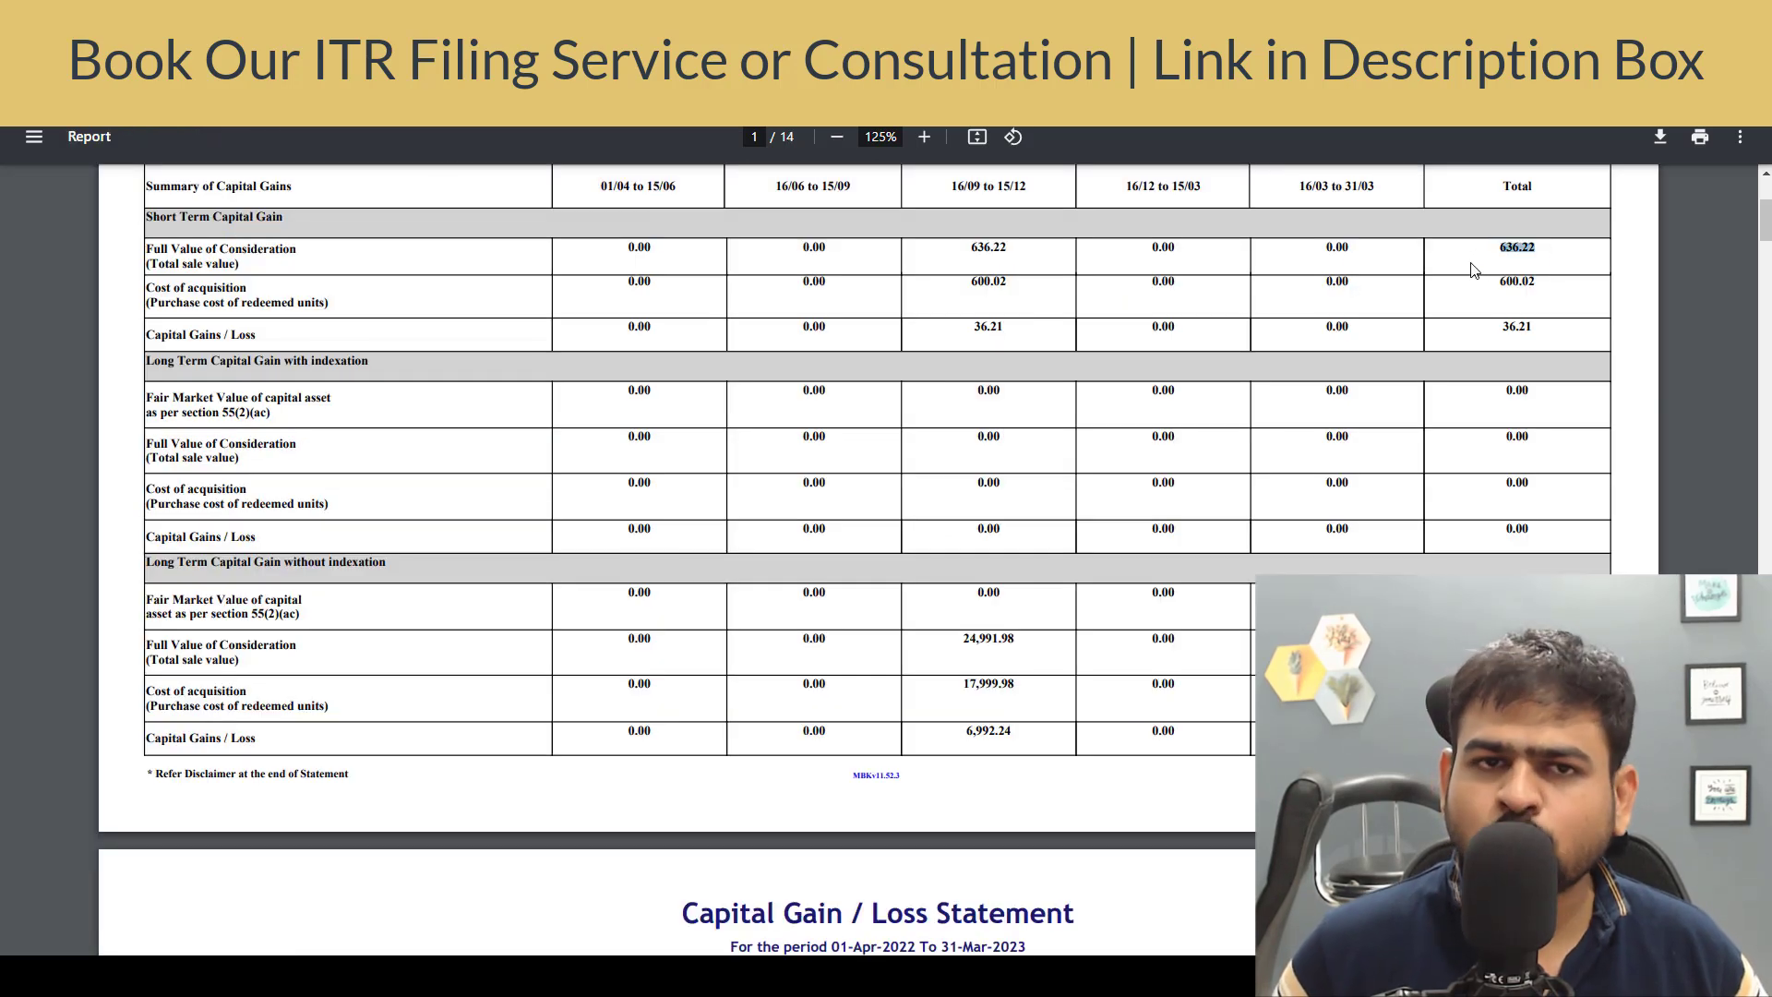
# Step: Return to the Section 111A form and set the full value of consideration to 75,405
pyautogui.hotkey('ctrl', 'Tab')
pyautogui.click(1061, 571)
pyautogui.scroll(-3, 1061, 572)
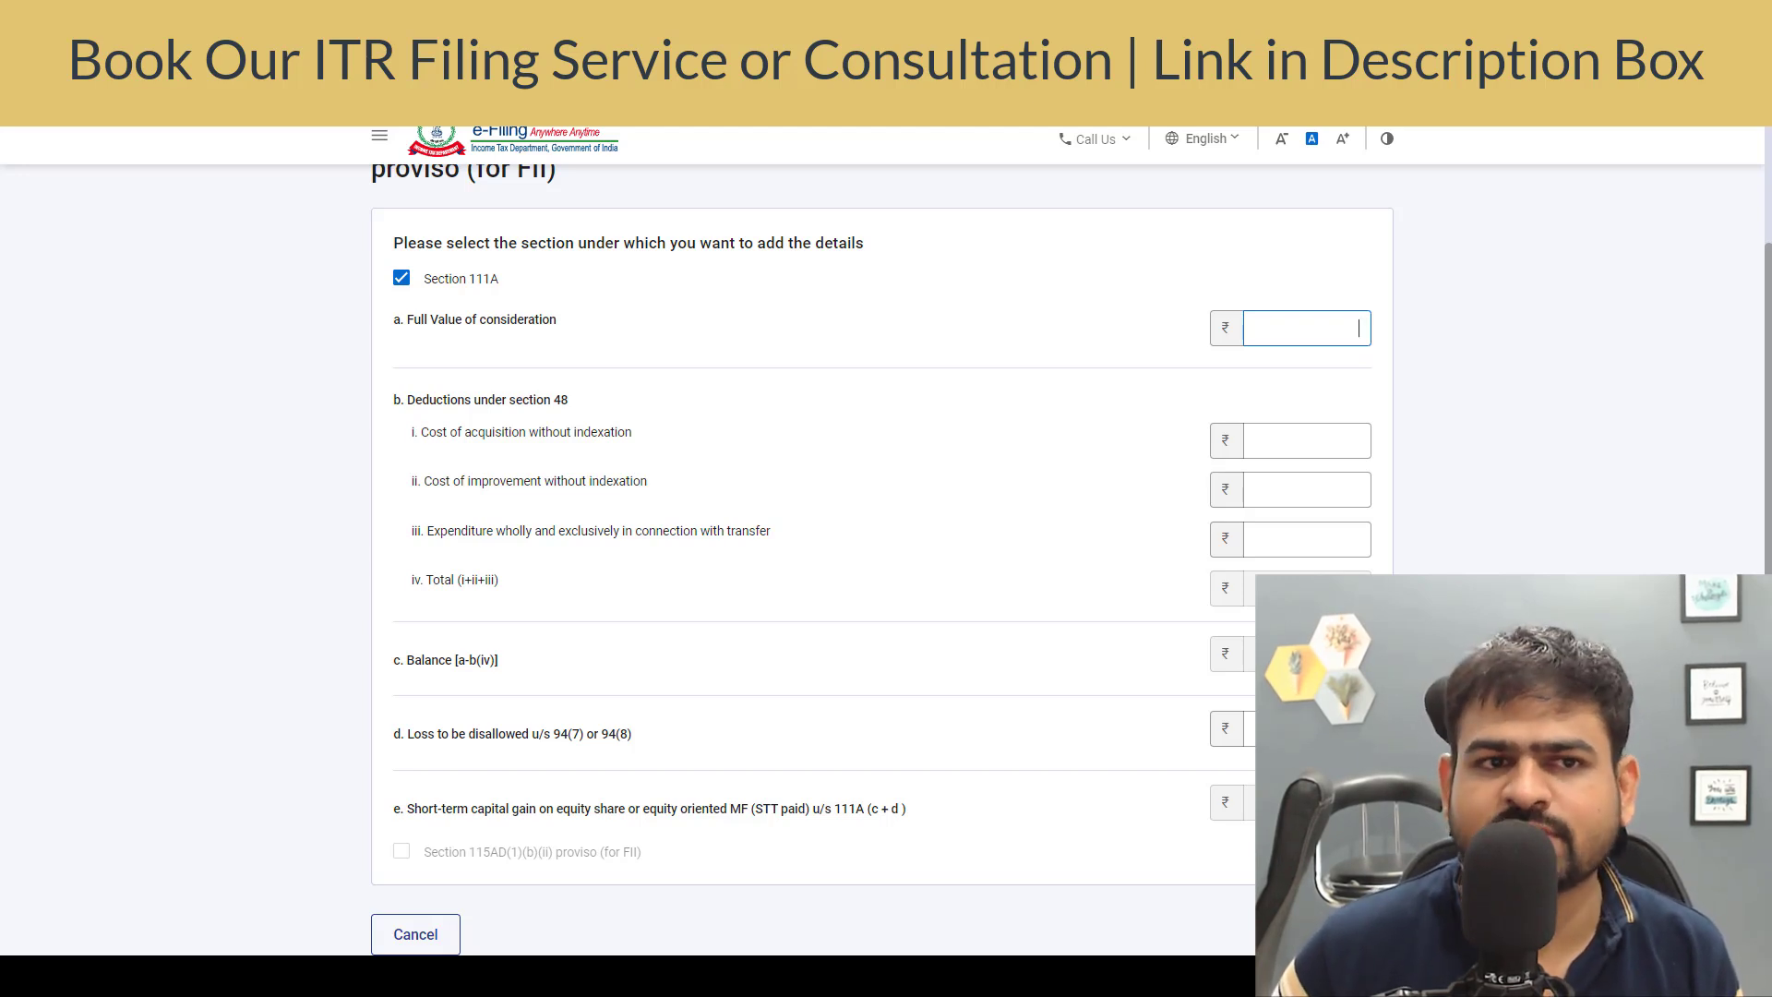
pyautogui.write('75405')
# Step: Look up the short-term cost of acquisition in the Capital Gain Loss Statement and enter 70,002 as the cost without indexation
pyautogui.moveTo(419, 434); pyautogui.dragTo(676, 440)
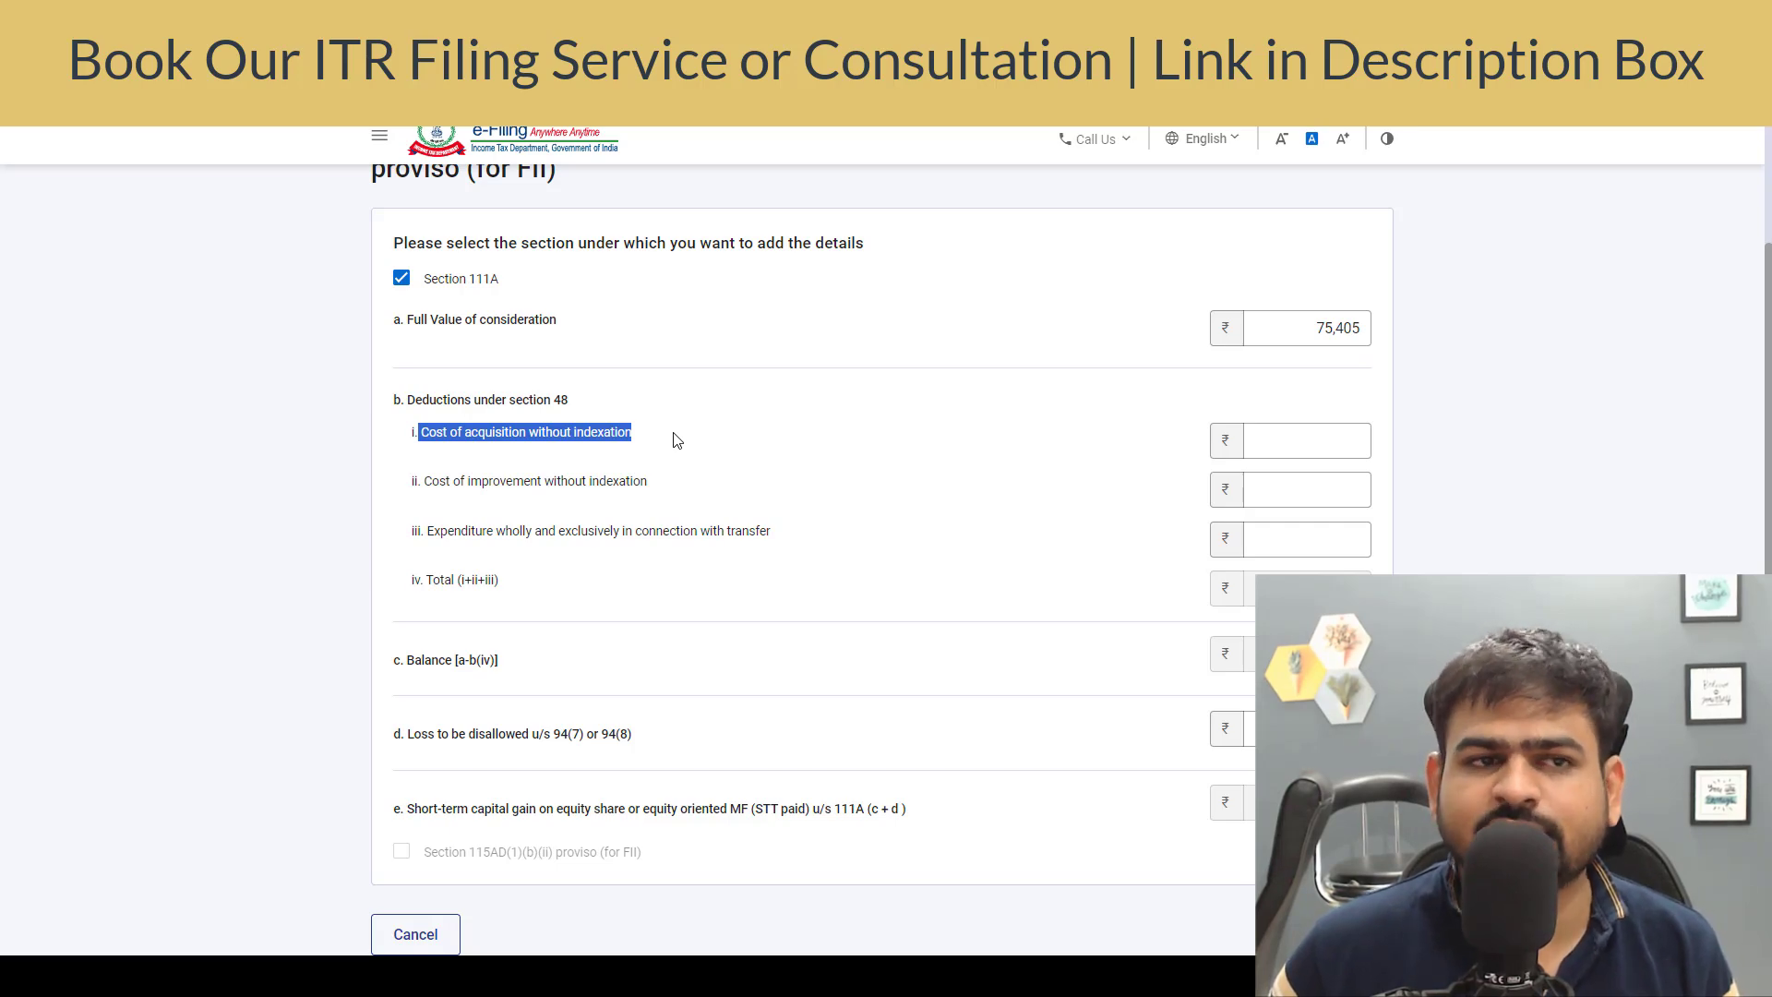
pyautogui.hotkey('ctrl', 'Tab')
pyautogui.moveTo(338, 328); pyautogui.dragTo(445, 336)
pyautogui.moveTo(1338, 328); pyautogui.dragTo(1455, 344)
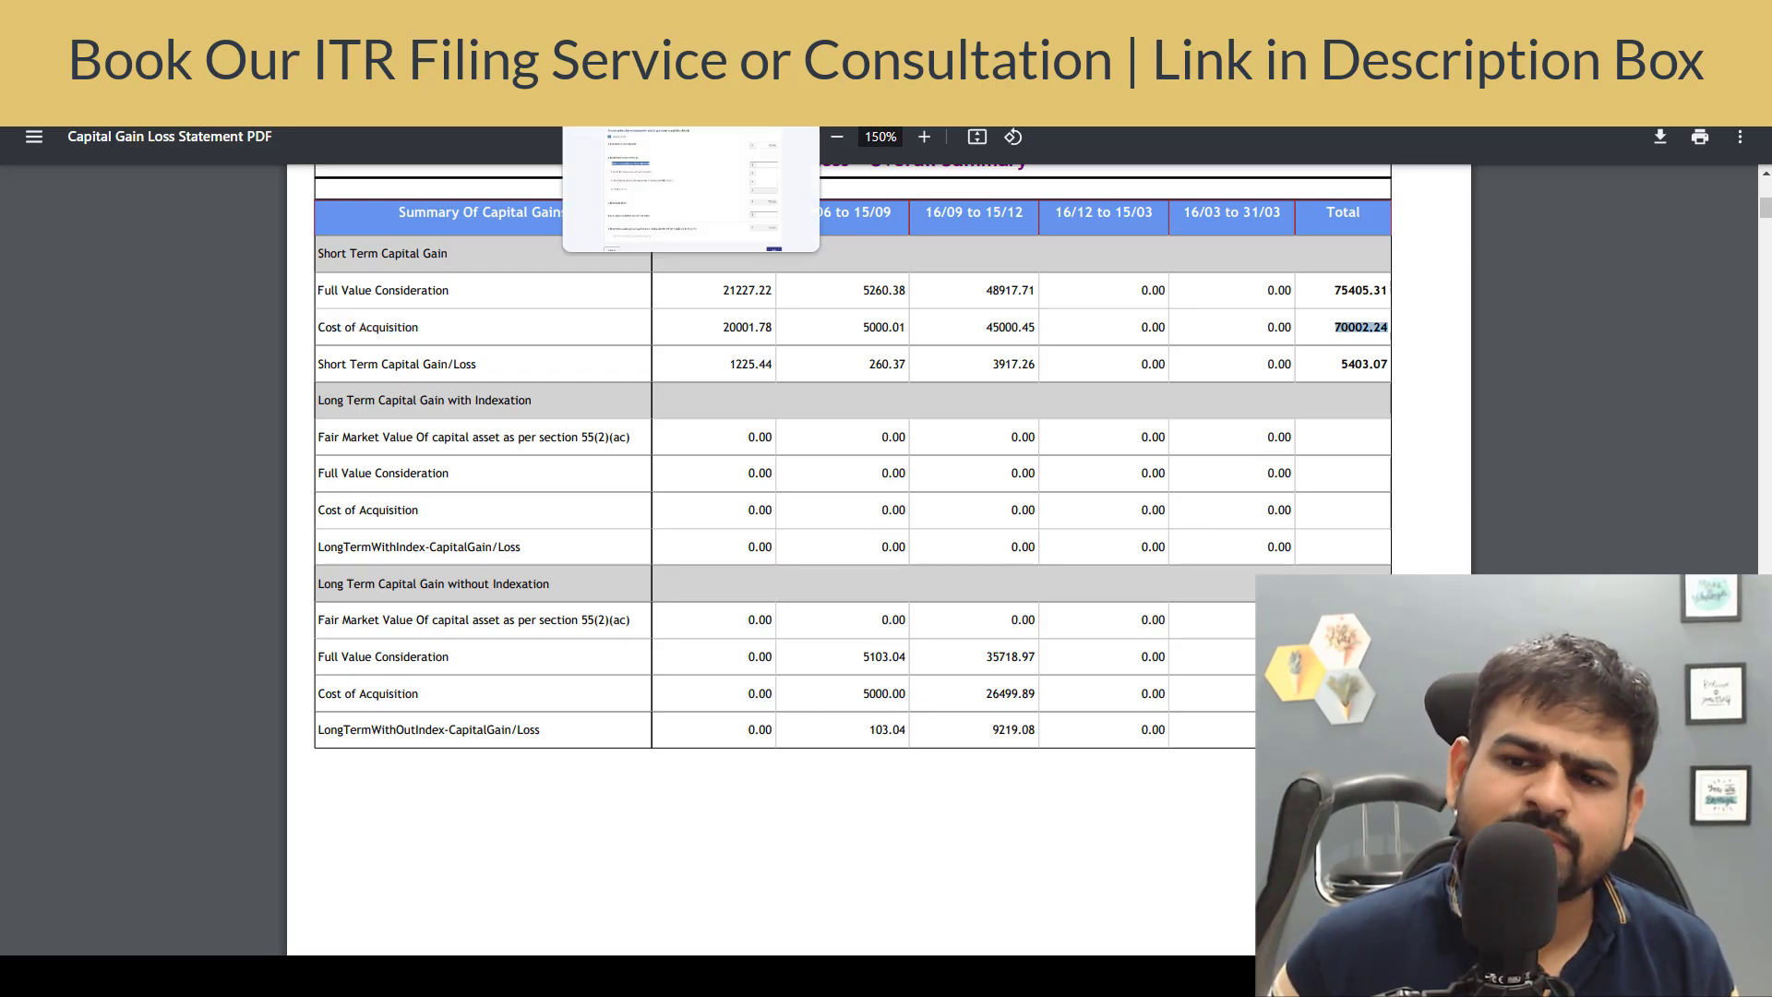
pyautogui.click(664, 19)
pyautogui.moveTo(1403, 438); pyautogui.dragTo(1410, 461)
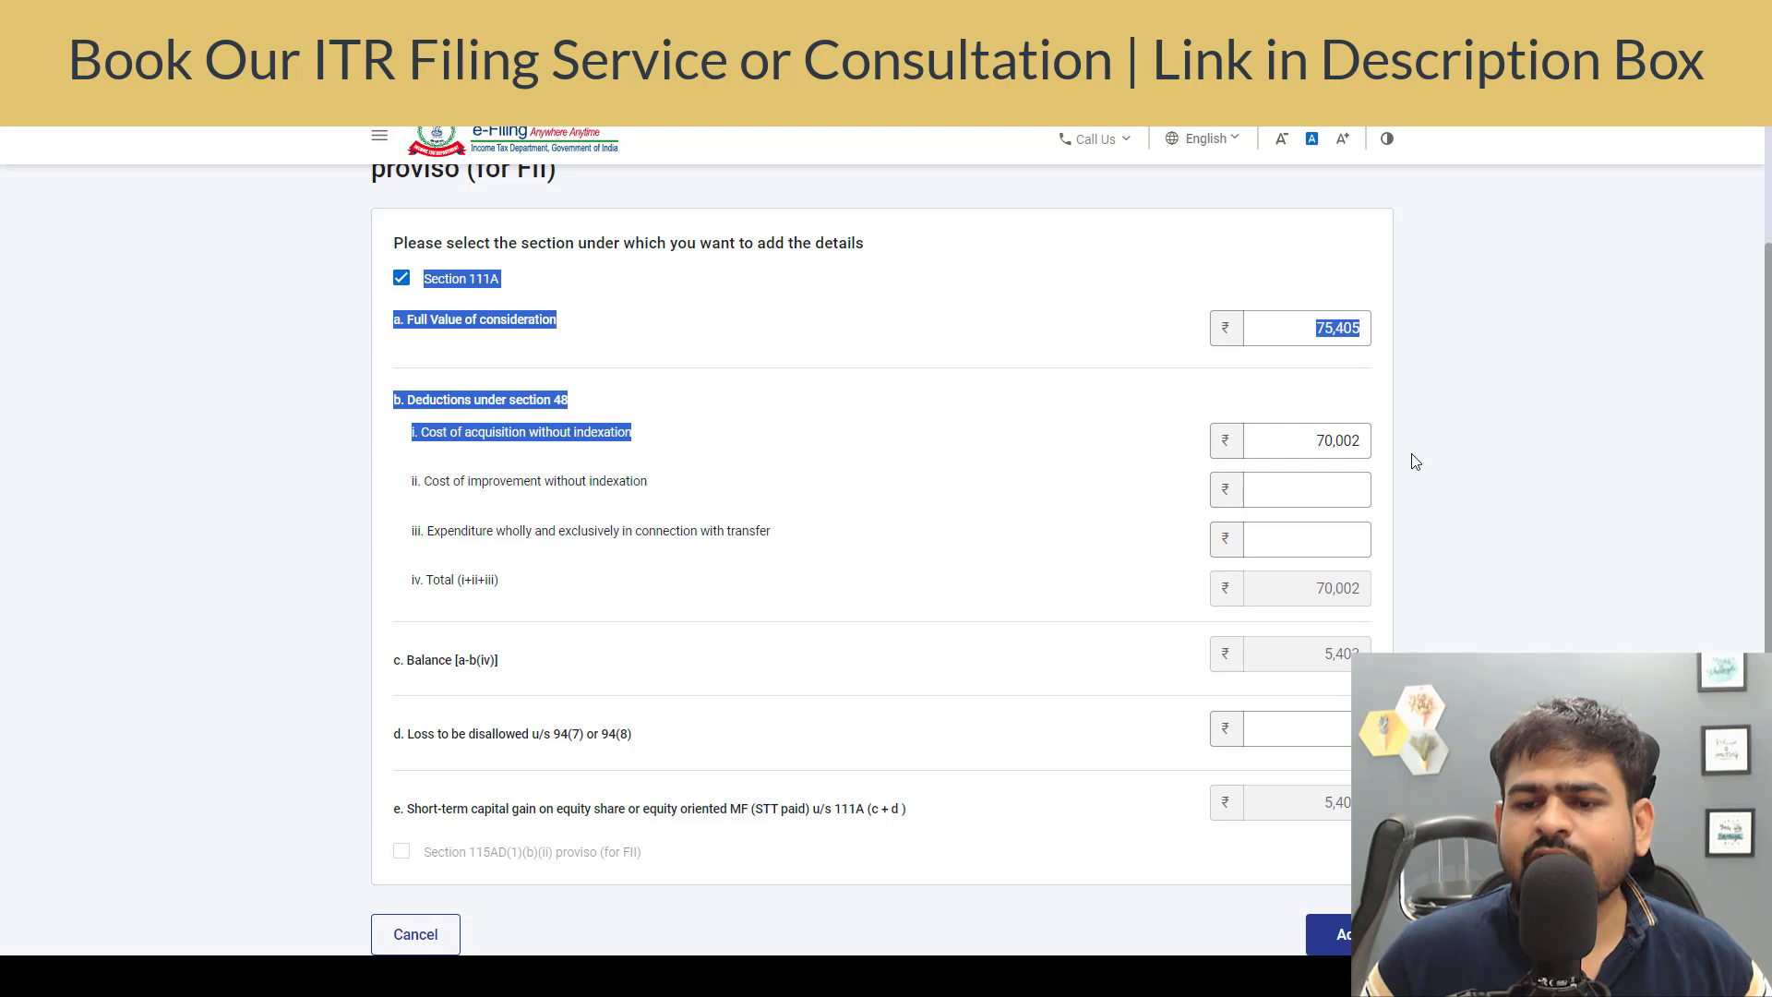
# Step: Examine the calculated balance on the Section 111A form against the full value of consideration and cost of acquisition
pyautogui.scroll(-2, 1410, 461)
pyautogui.moveTo(1321, 498); pyautogui.dragTo(1428, 515)
pyautogui.scroll(2, 1428, 515)
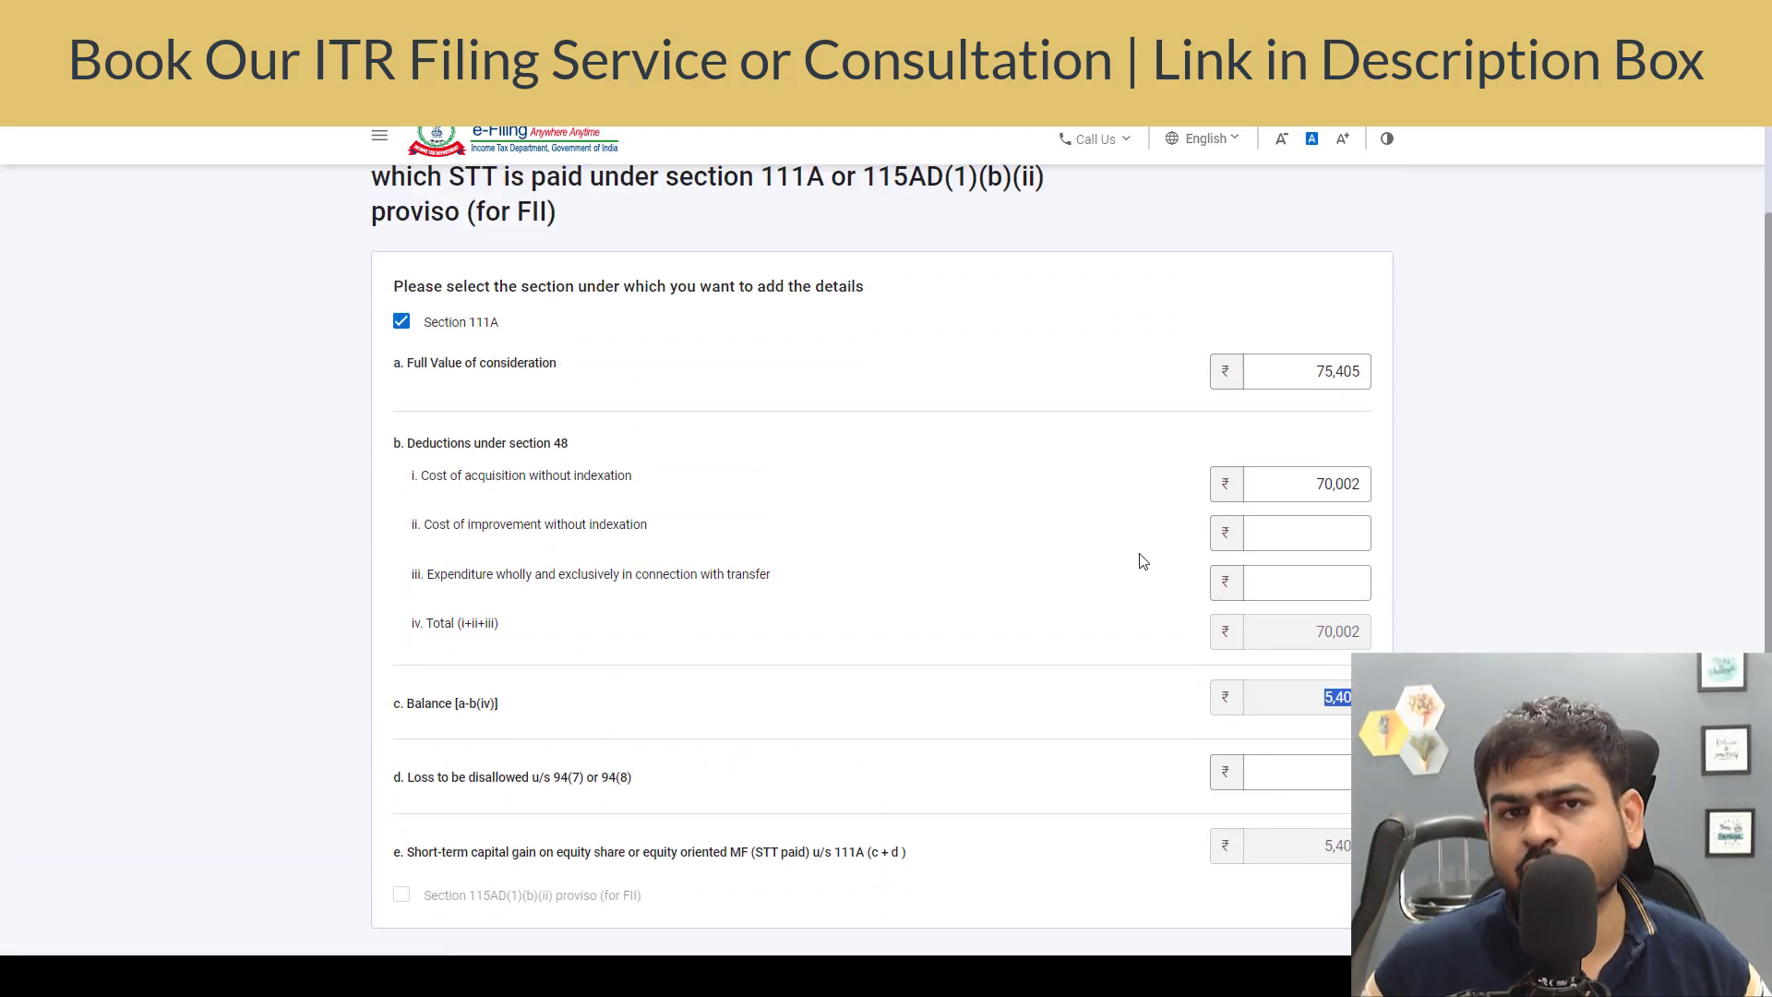
pyautogui.moveTo(1436, 557); pyautogui.dragTo(1403, 498)
pyautogui.click(1285, 524)
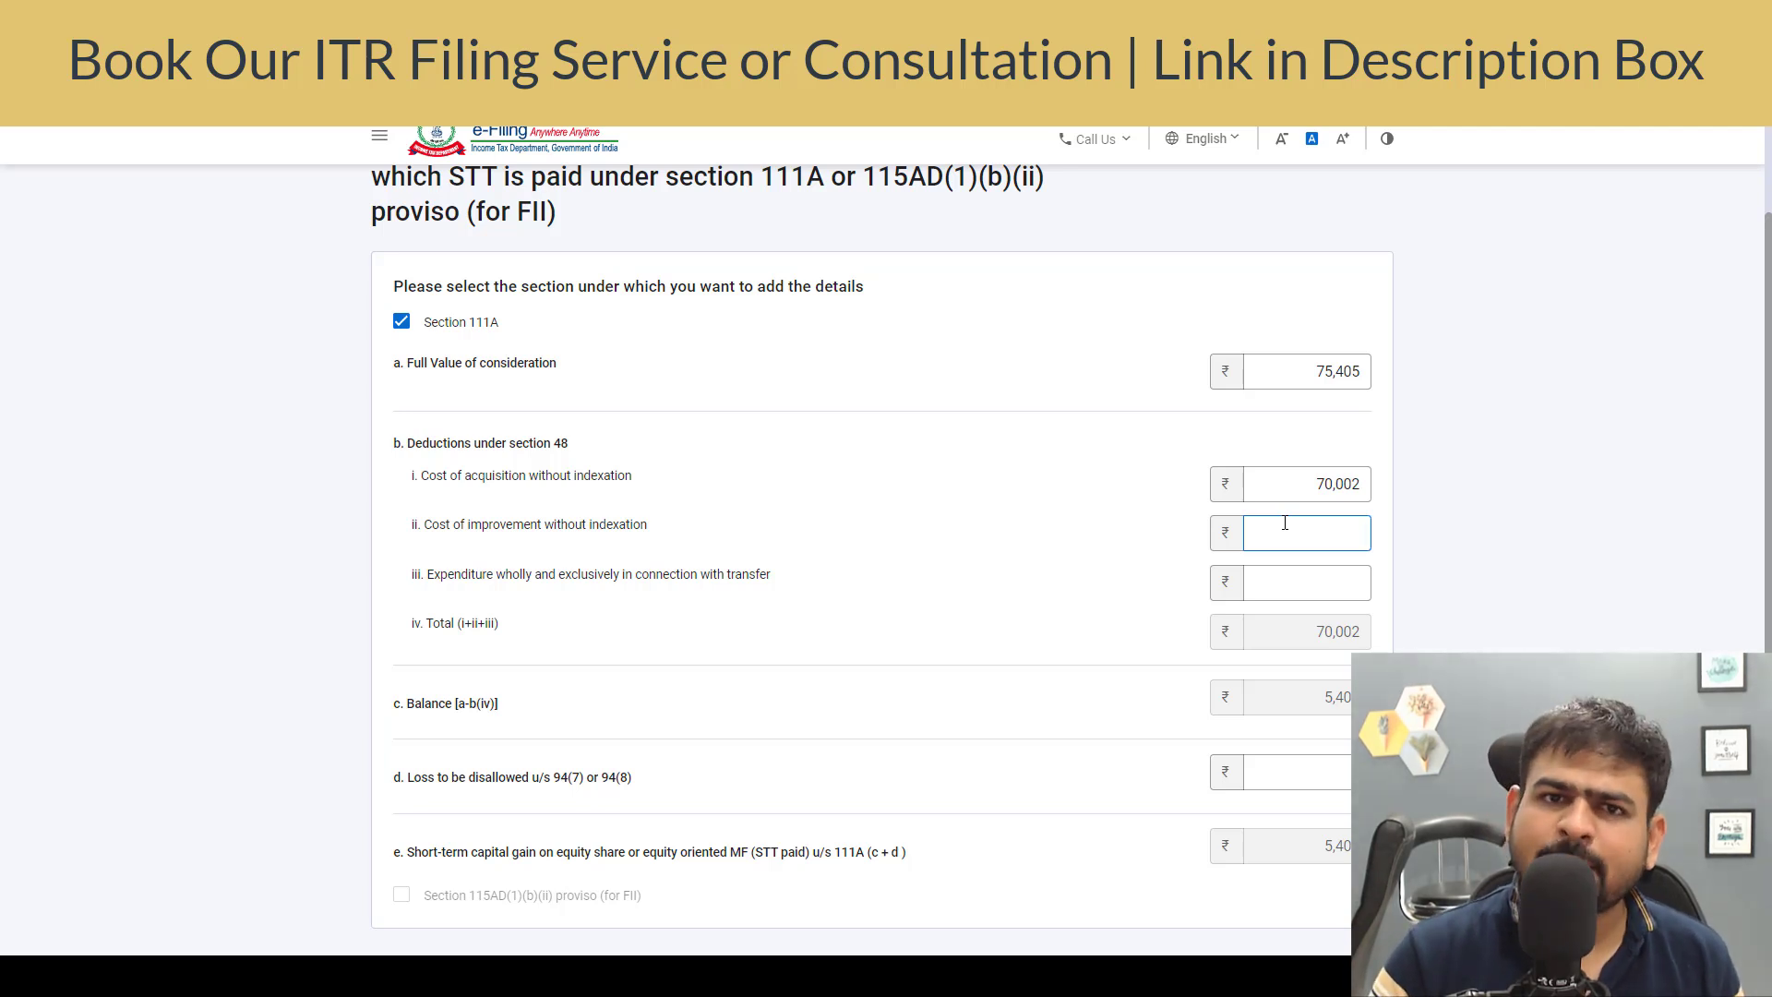
pyautogui.doubleClick(1337, 371)
pyautogui.doubleClick(1337, 483)
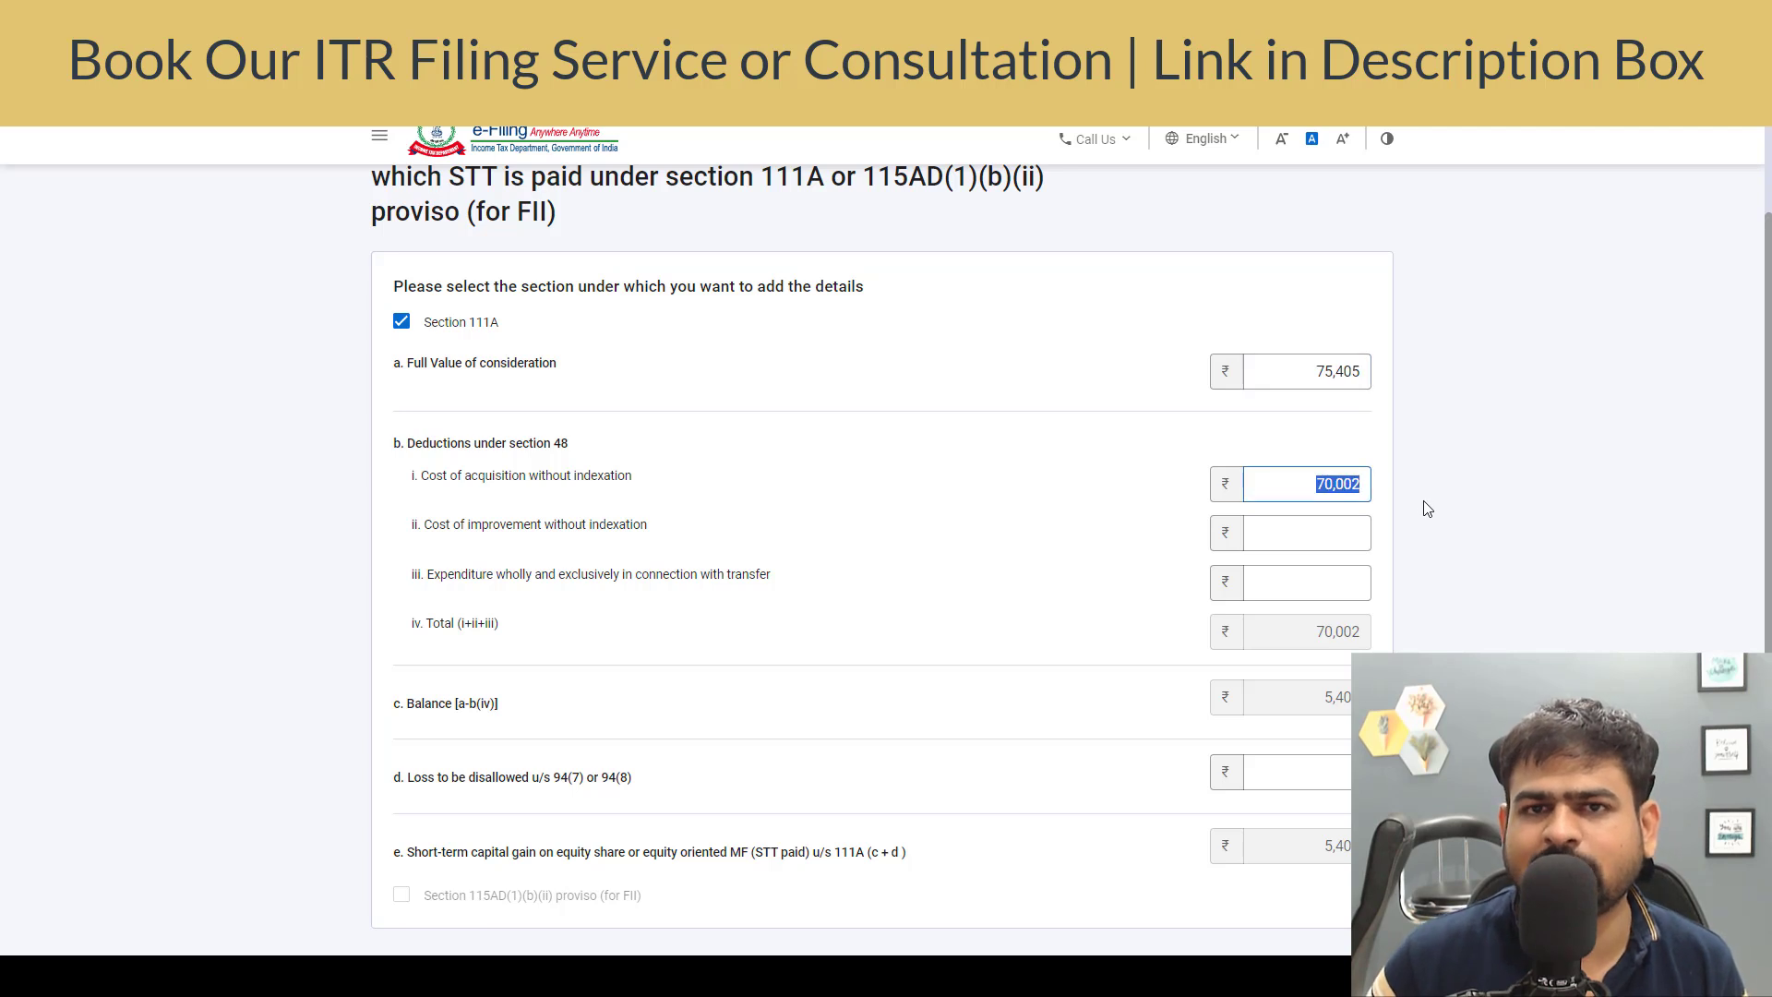
pyautogui.scroll(-2, 1426, 503)
pyautogui.moveTo(1320, 499); pyautogui.dragTo(1380, 498)
pyautogui.scroll(2, 1363, 506)
# Step: Try a cost of acquisition of 80,000 on the Section 111A form and check its effect on the balance
pyautogui.write('80000')
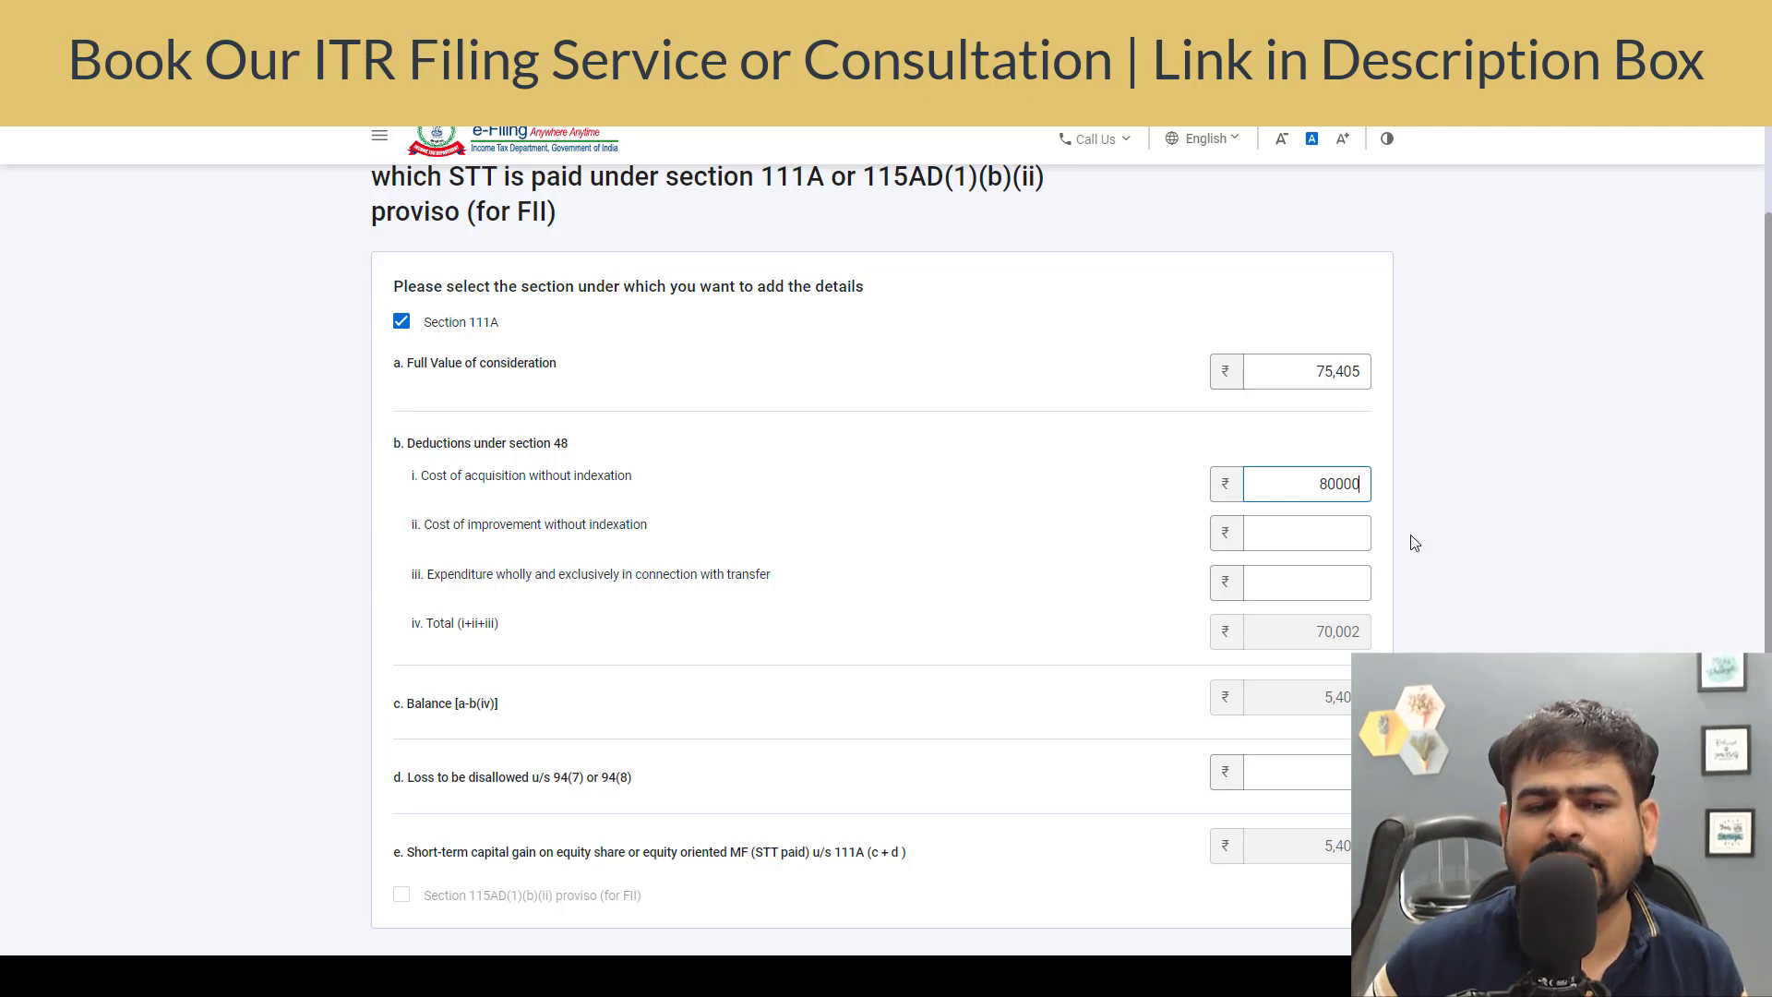
pyautogui.click(1415, 544)
pyautogui.scroll(-2, 1421, 572)
pyautogui.moveTo(1321, 498); pyautogui.dragTo(1421, 495)
pyautogui.click(1292, 565)
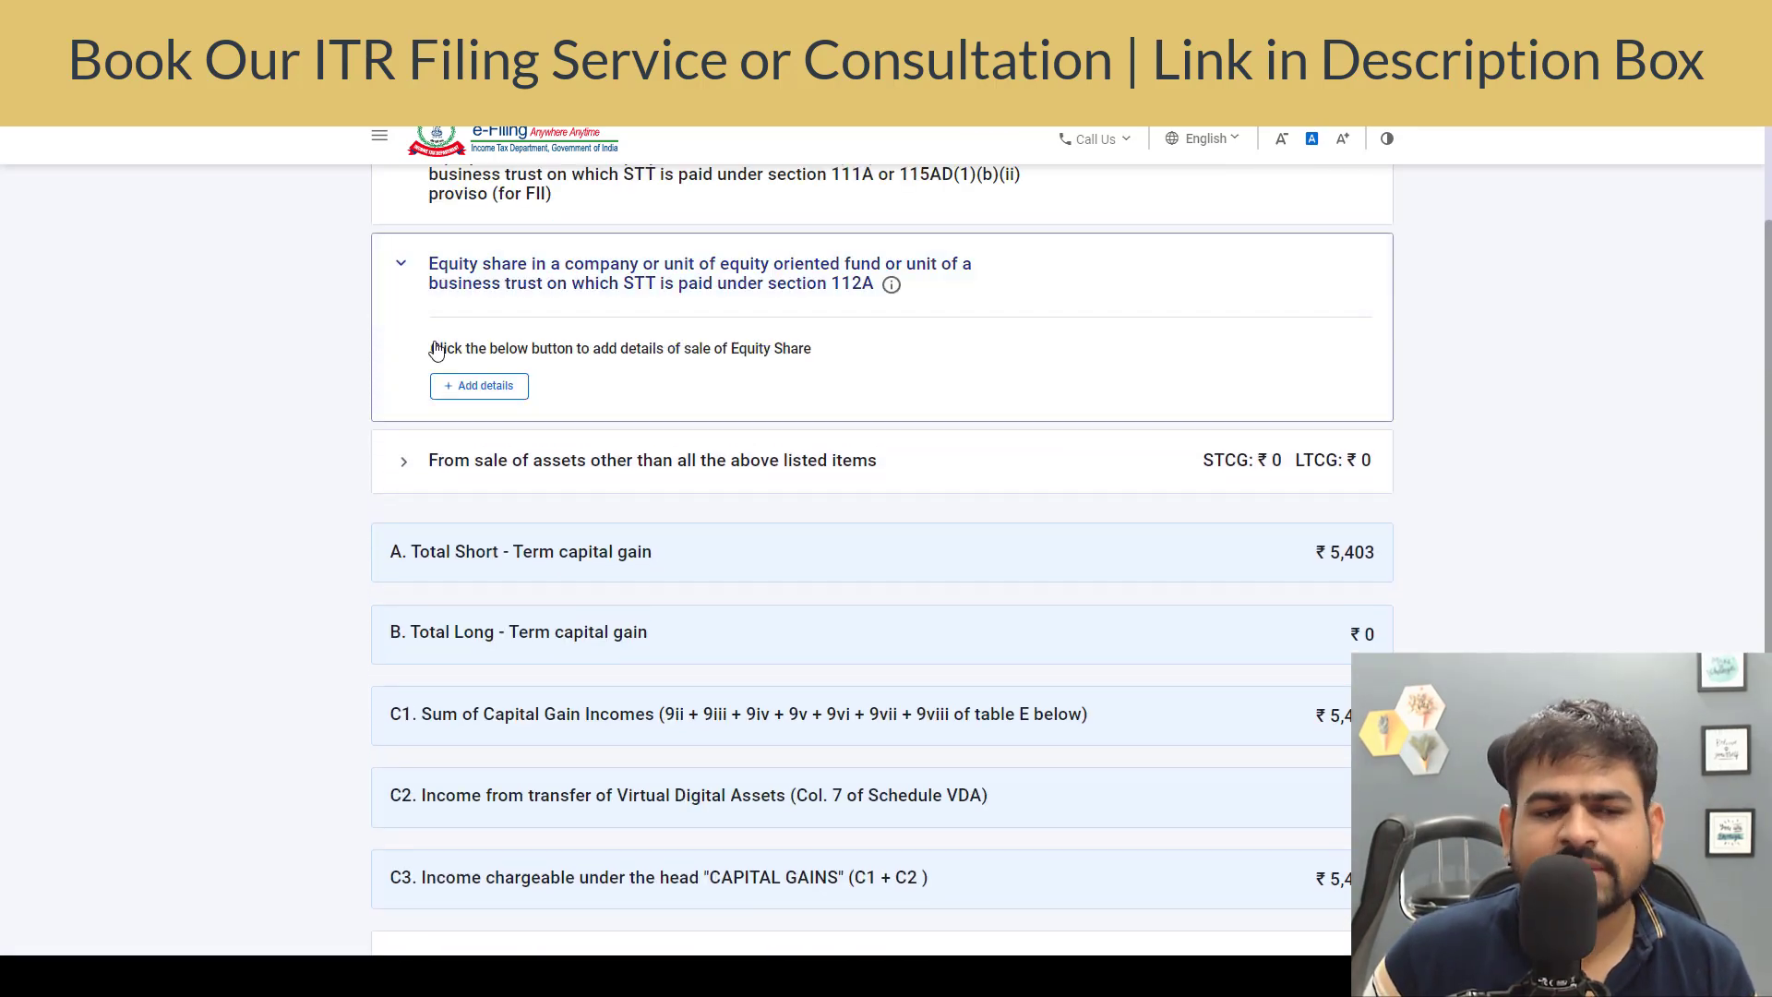
# Step: Open Schedule 112A from the section 112A equity details and bring up the Add Share/Unit form
pyautogui.click(482, 386)
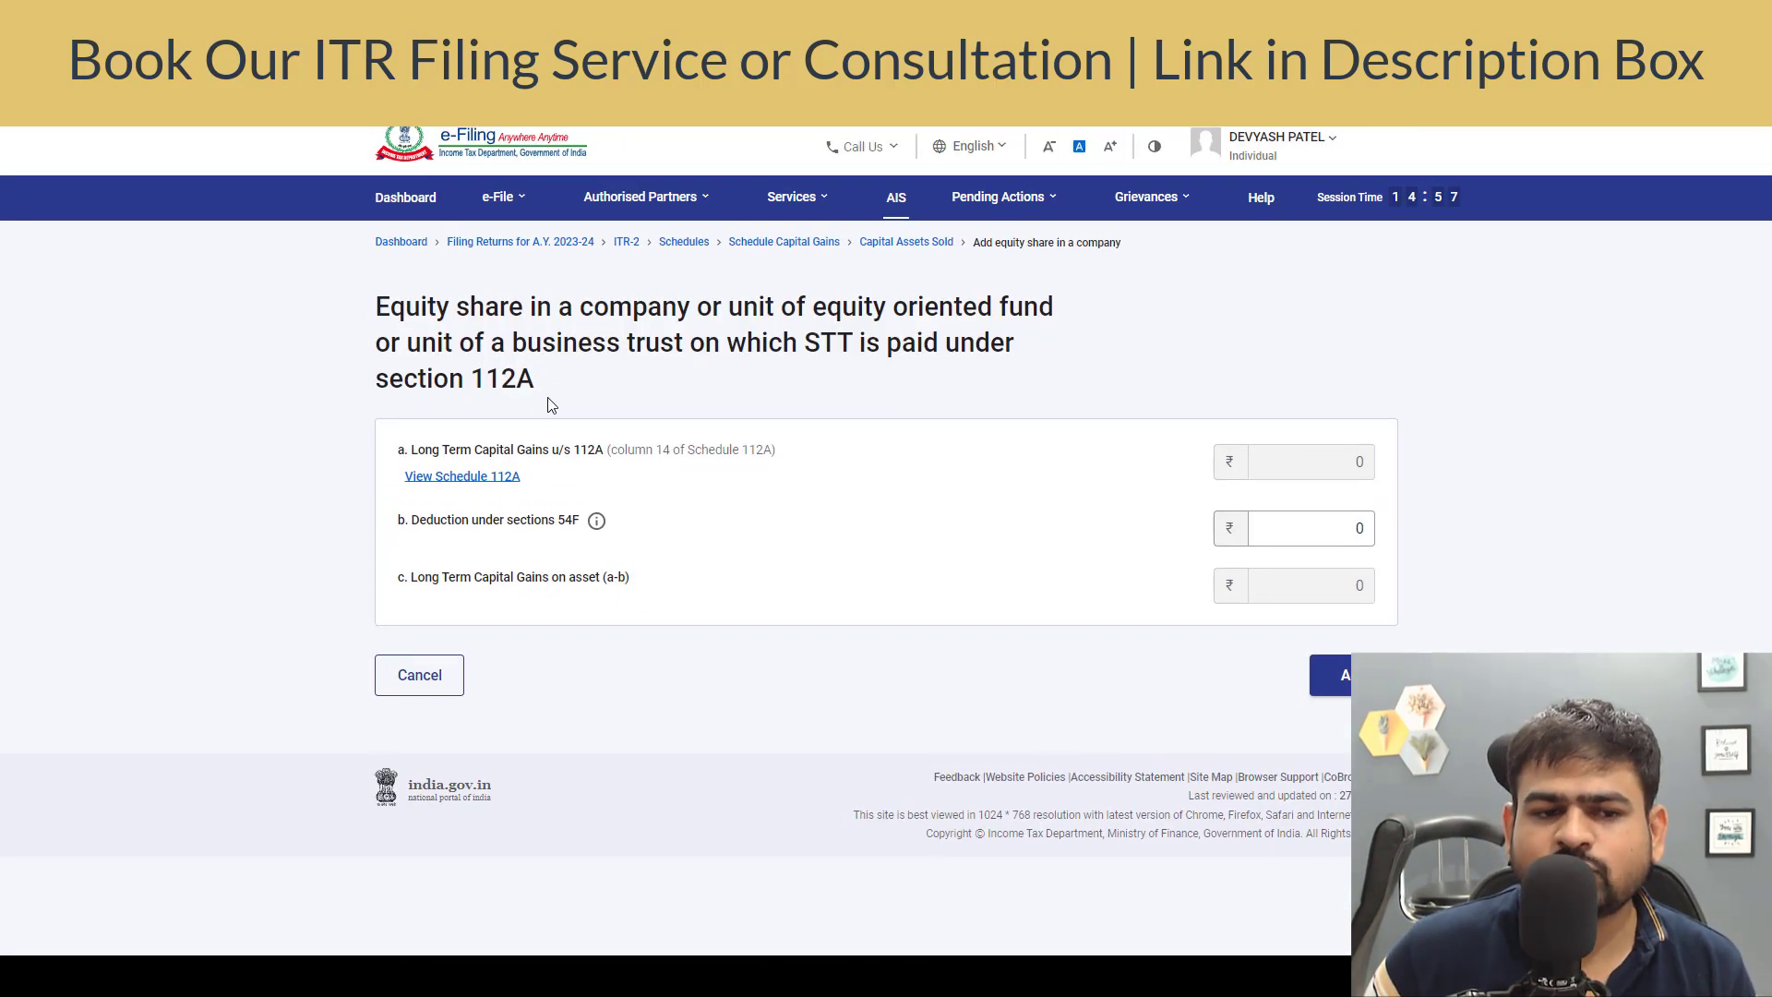
pyautogui.click(493, 476)
pyautogui.click(453, 470)
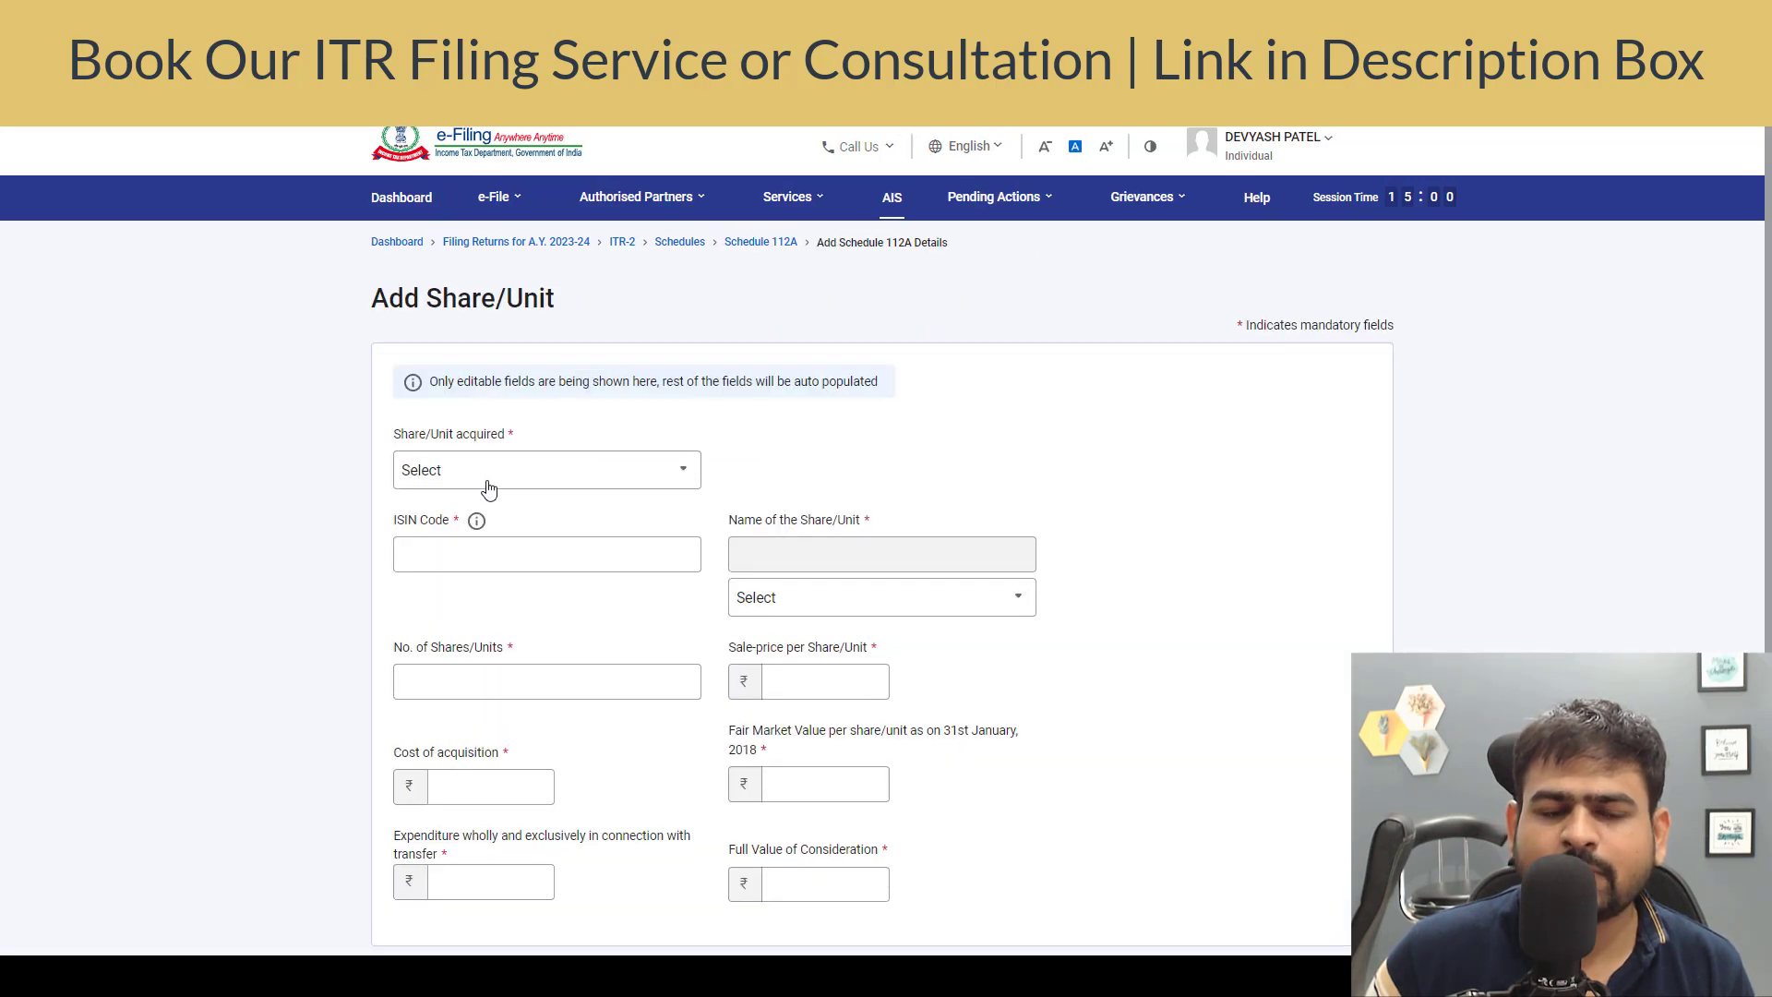
pyautogui.scroll(-1, 487, 490)
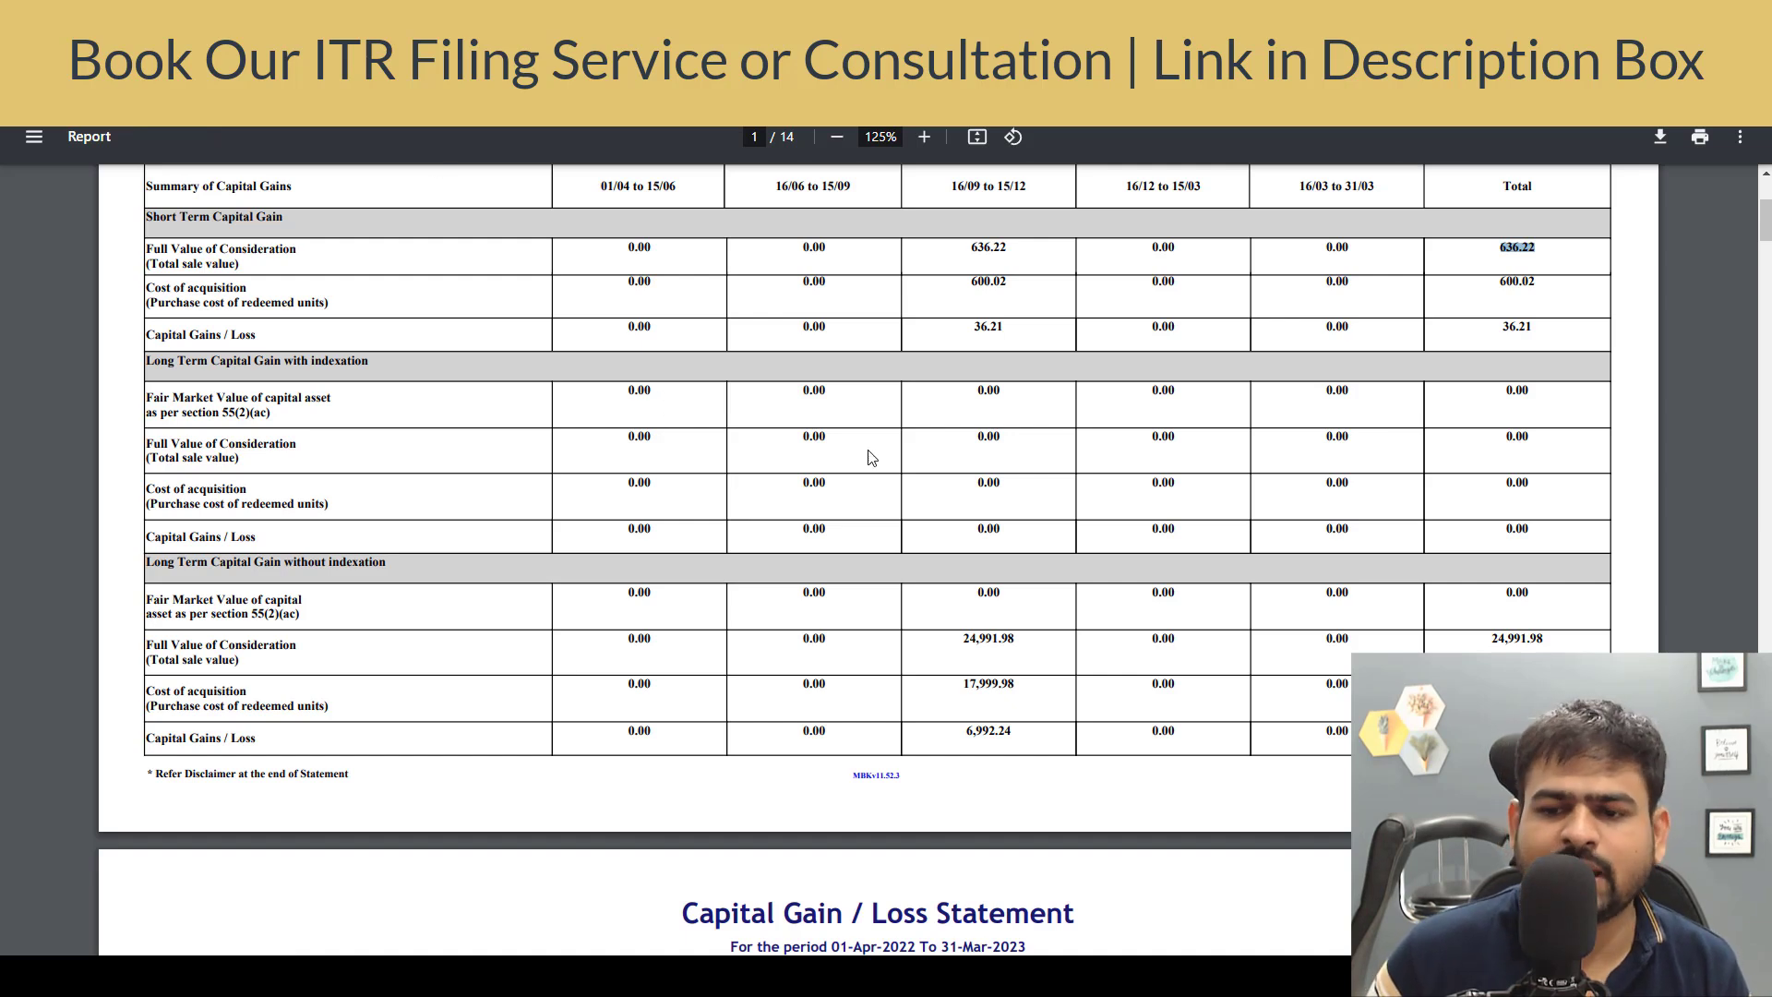
# Step: Look up the long-term capital gain without indexation in the Report PDF, including the total full value of consideration
pyautogui.moveTo(157, 561); pyautogui.dragTo(357, 545)
pyautogui.moveTo(173, 600); pyautogui.dragTo(303, 600)
pyautogui.moveTo(179, 559); pyautogui.dragTo(387, 560)
pyautogui.moveTo(147, 646); pyautogui.dragTo(329, 656)
pyautogui.moveTo(1503, 637); pyautogui.dragTo(1542, 638)
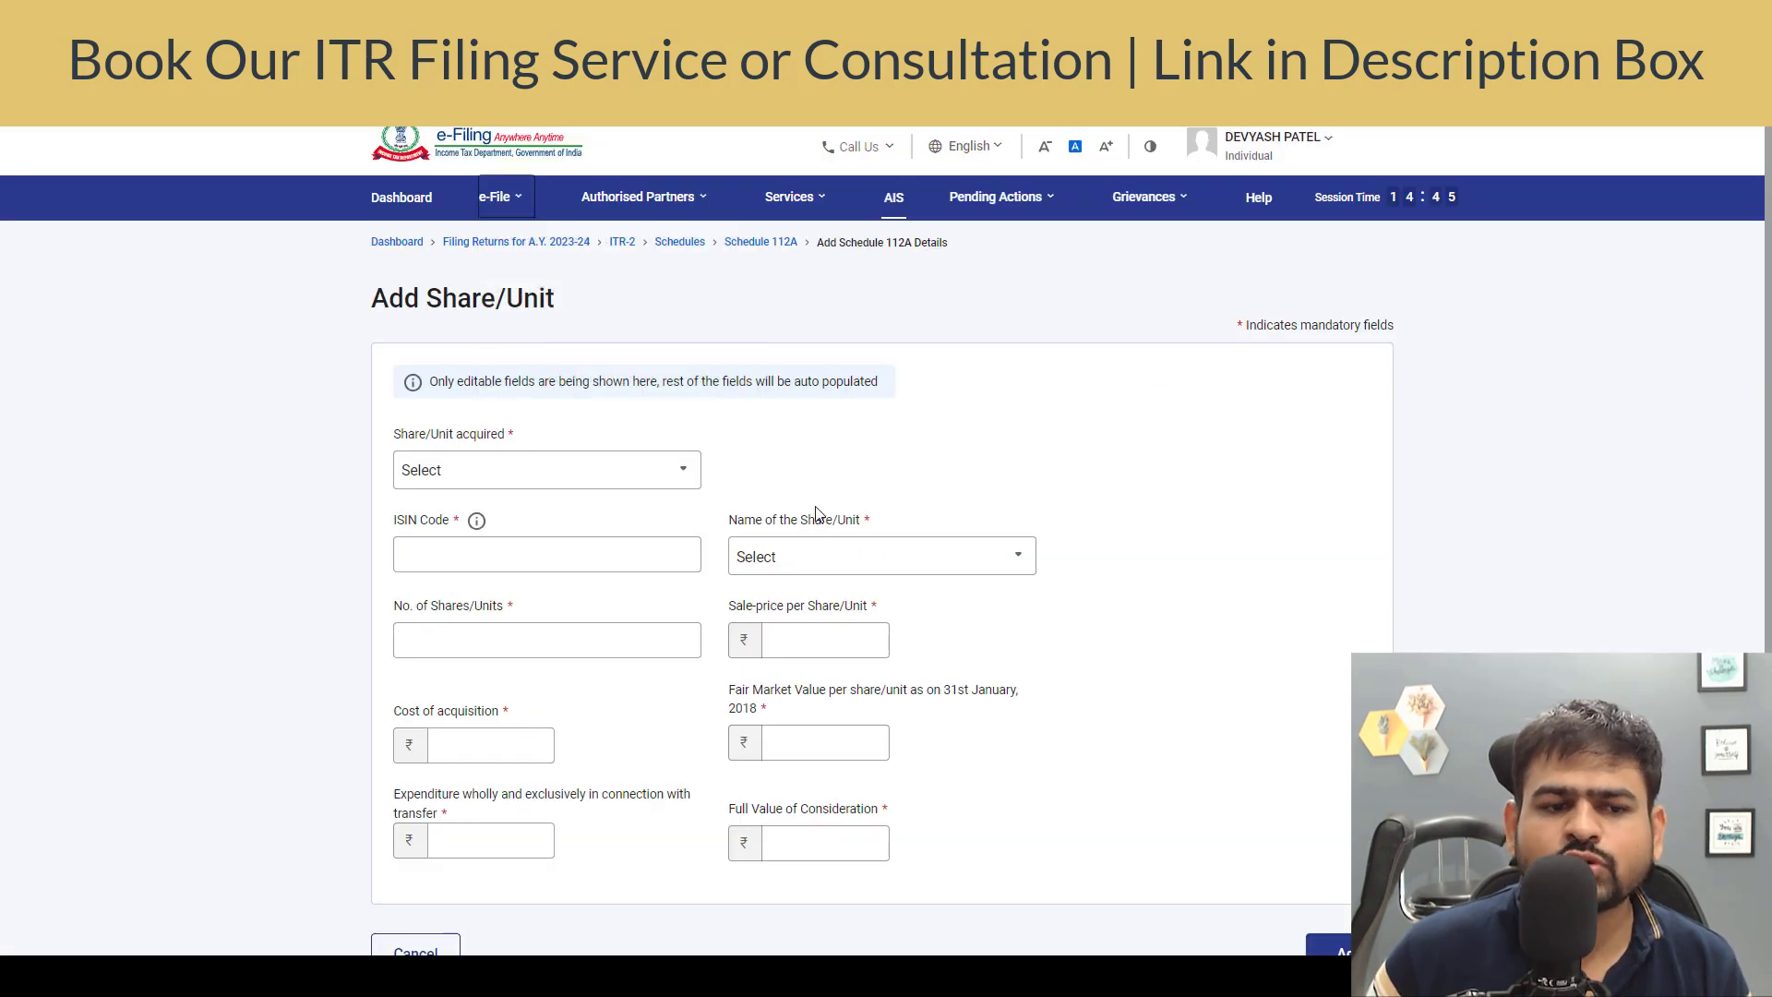
# Step: Set the share/unit acquisition period on the Schedule 112A form to After 31st January, 2018
pyautogui.click(490, 486)
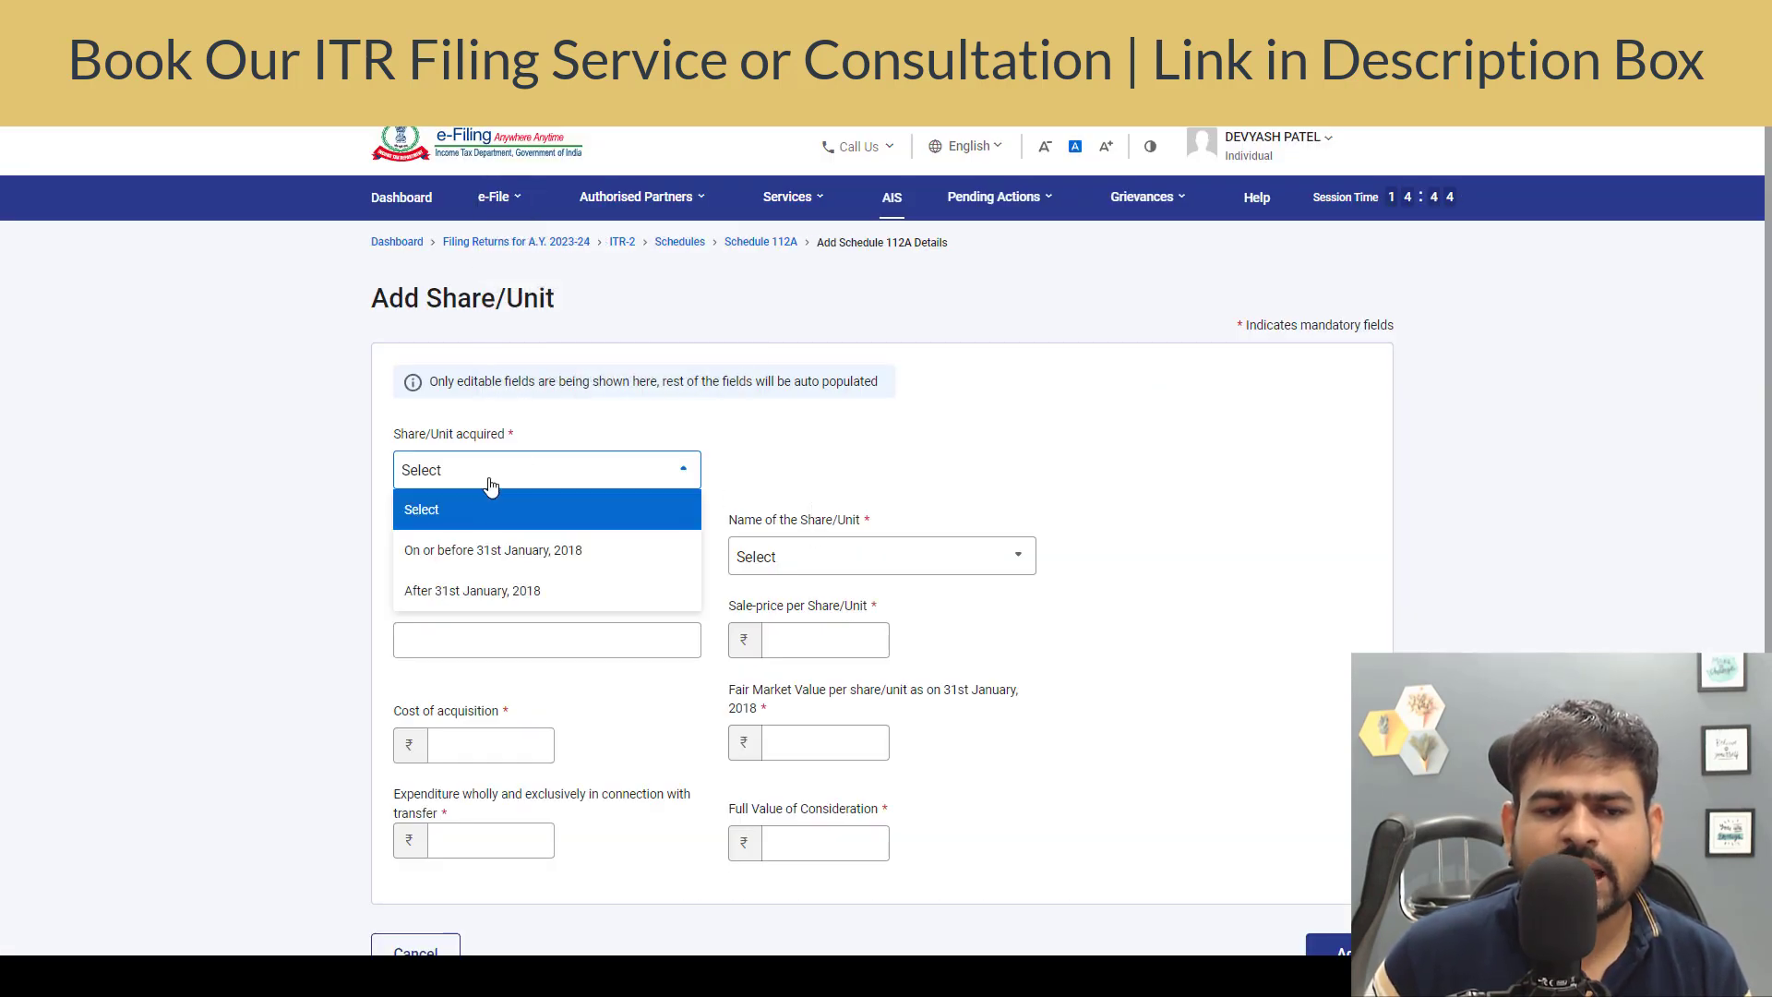
pyautogui.click(588, 598)
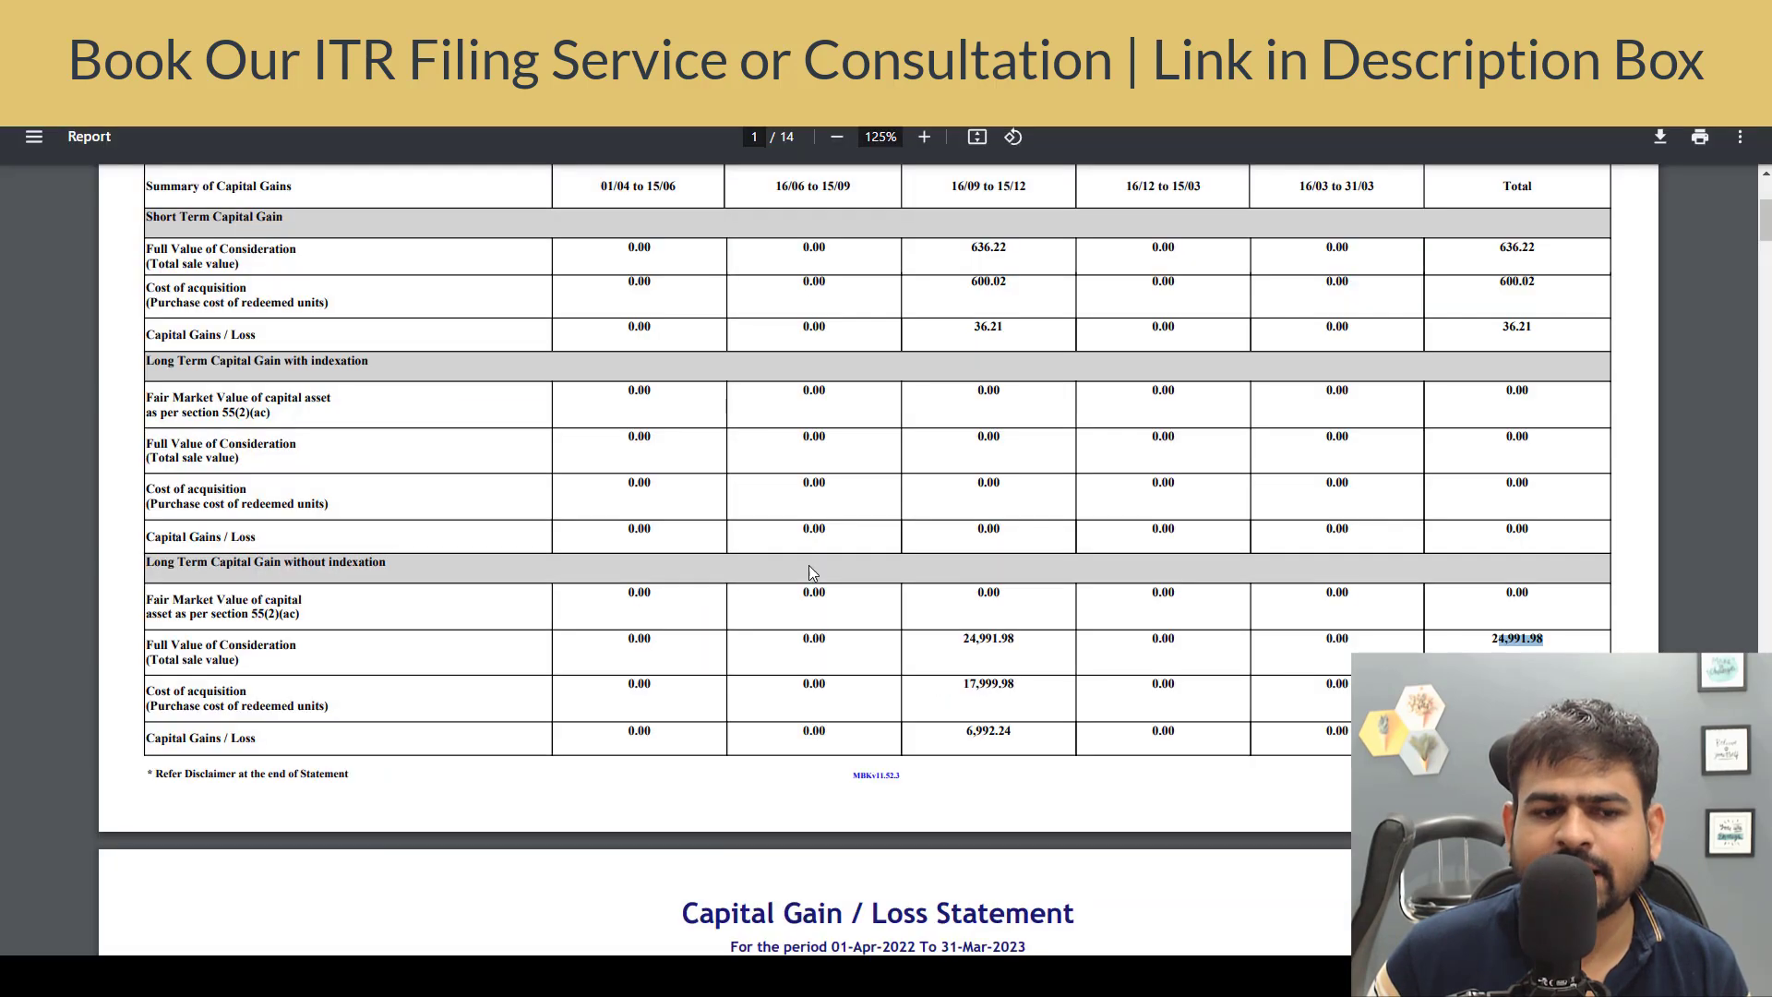
# Step: Look through the capital gain/loss statement pages of the Report PDF, including the transaction details and summary
pyautogui.scroll(-2, 296, 425)
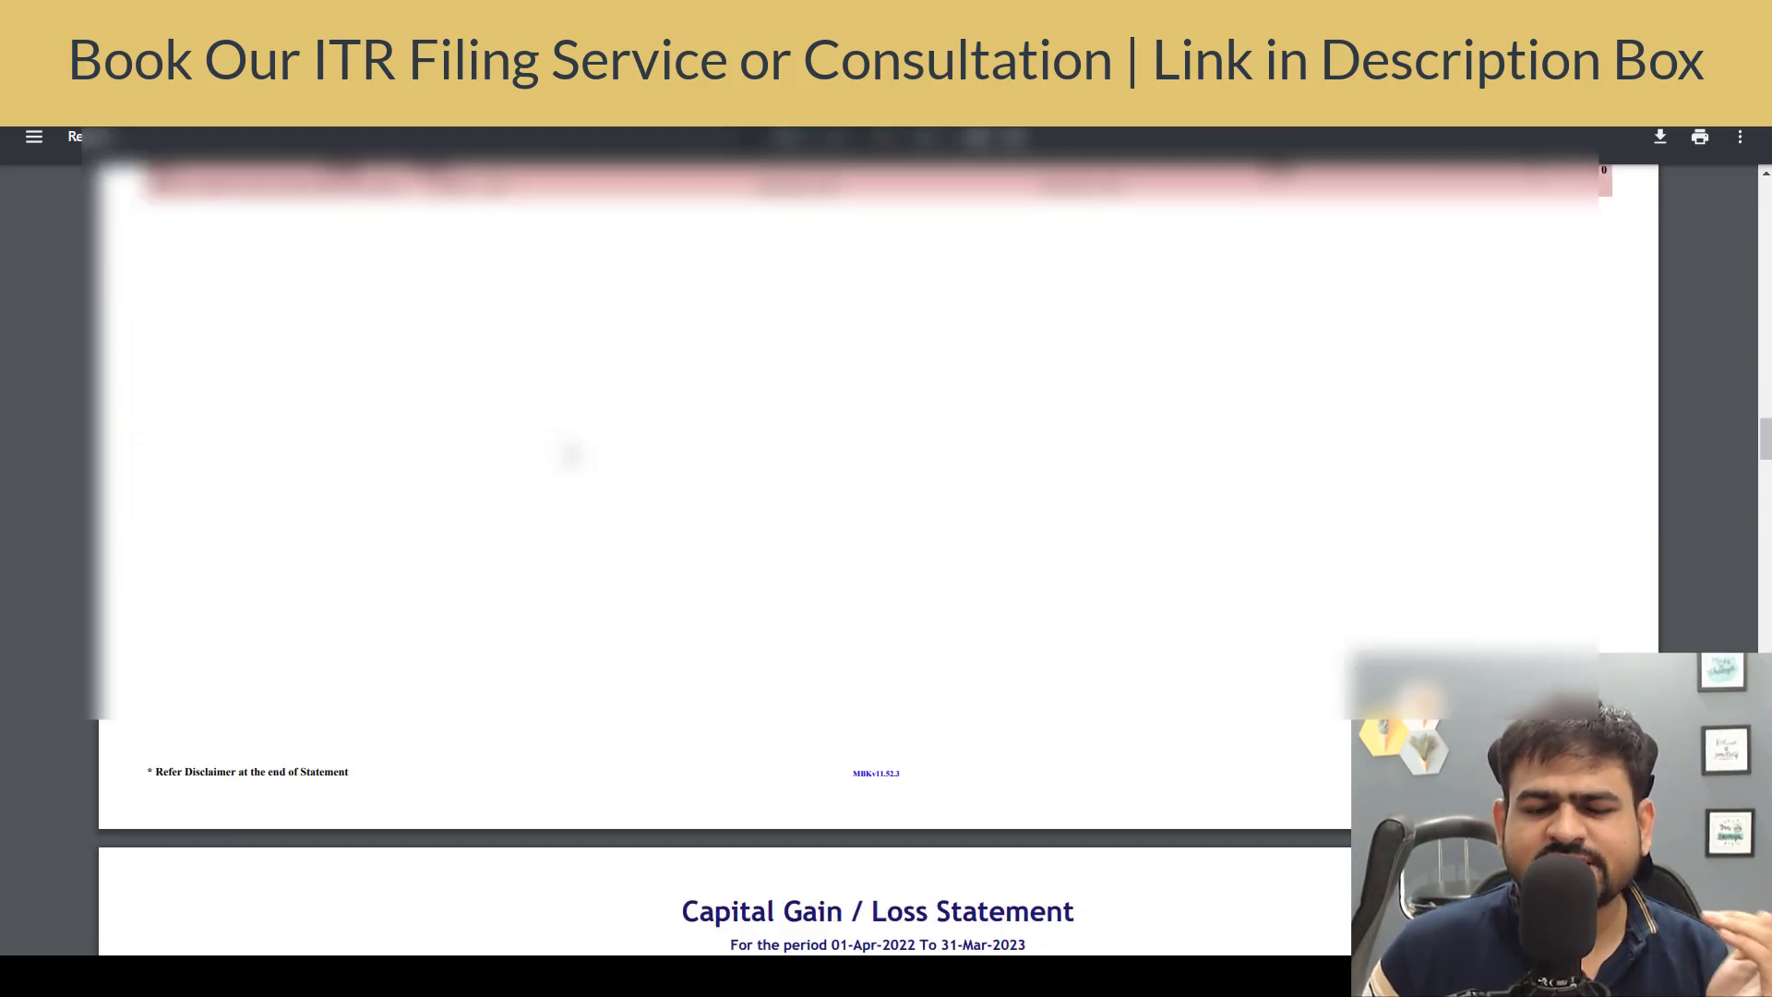
pyautogui.scroll(-8, 849, 554)
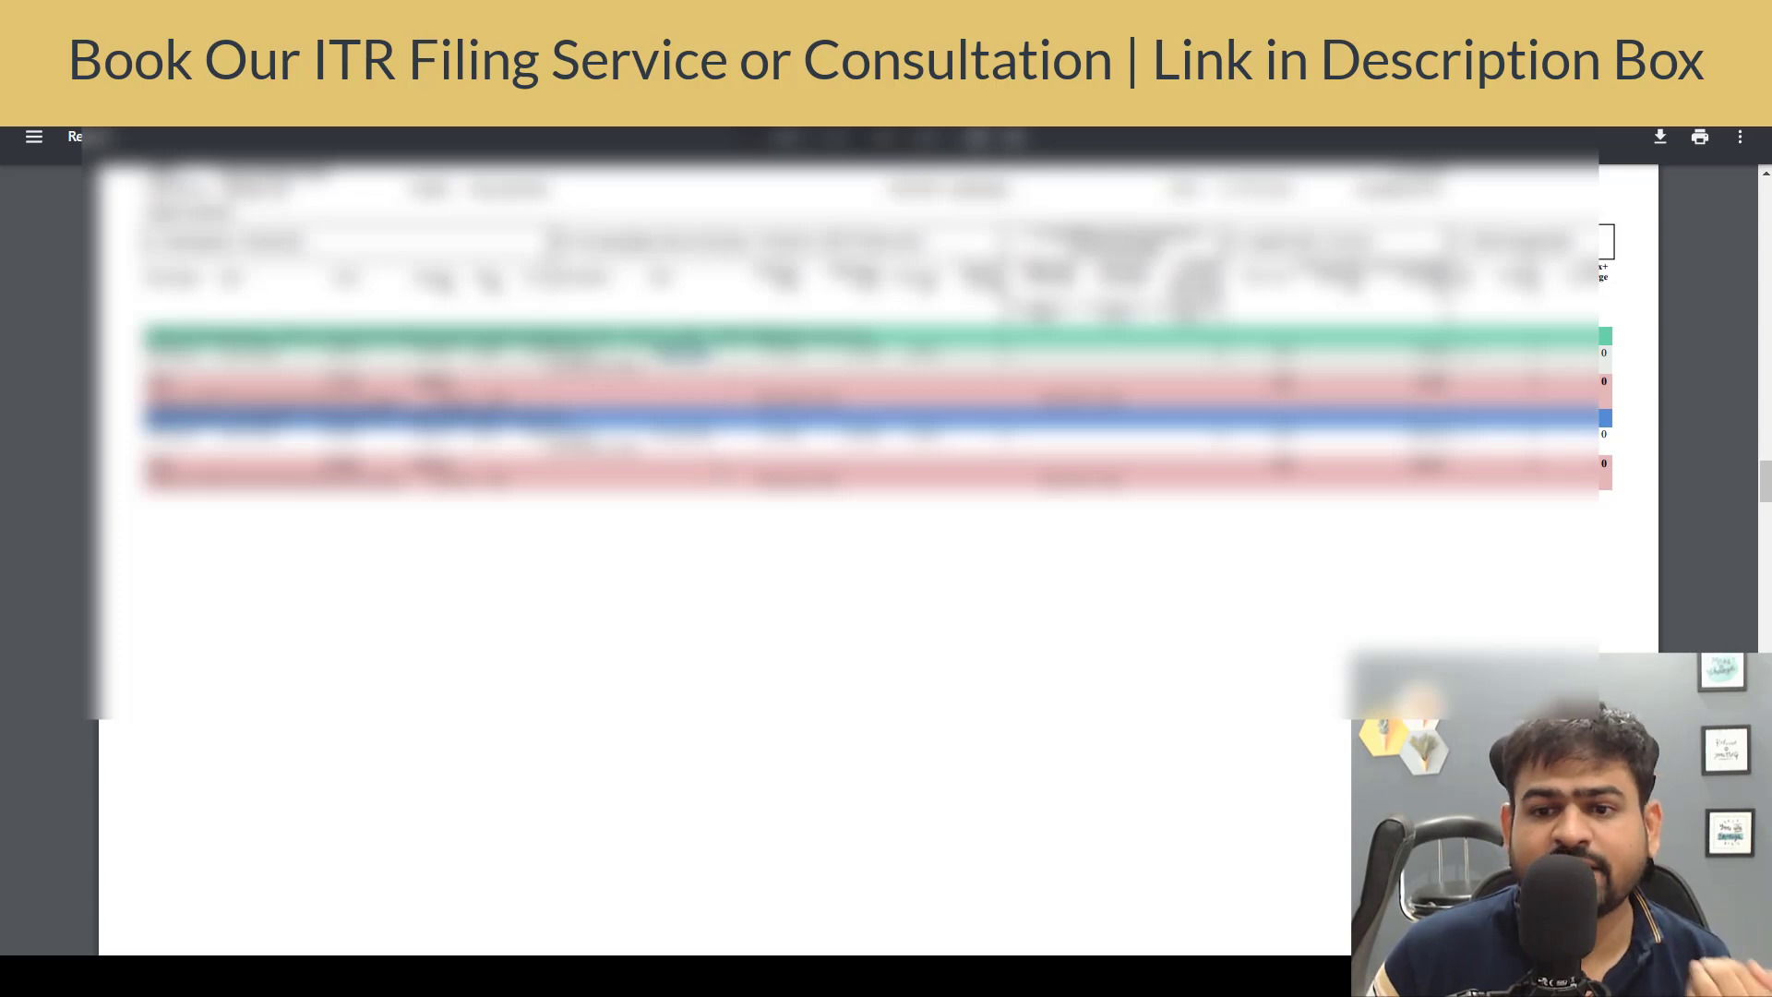
pyautogui.scroll(-10, 806, 516)
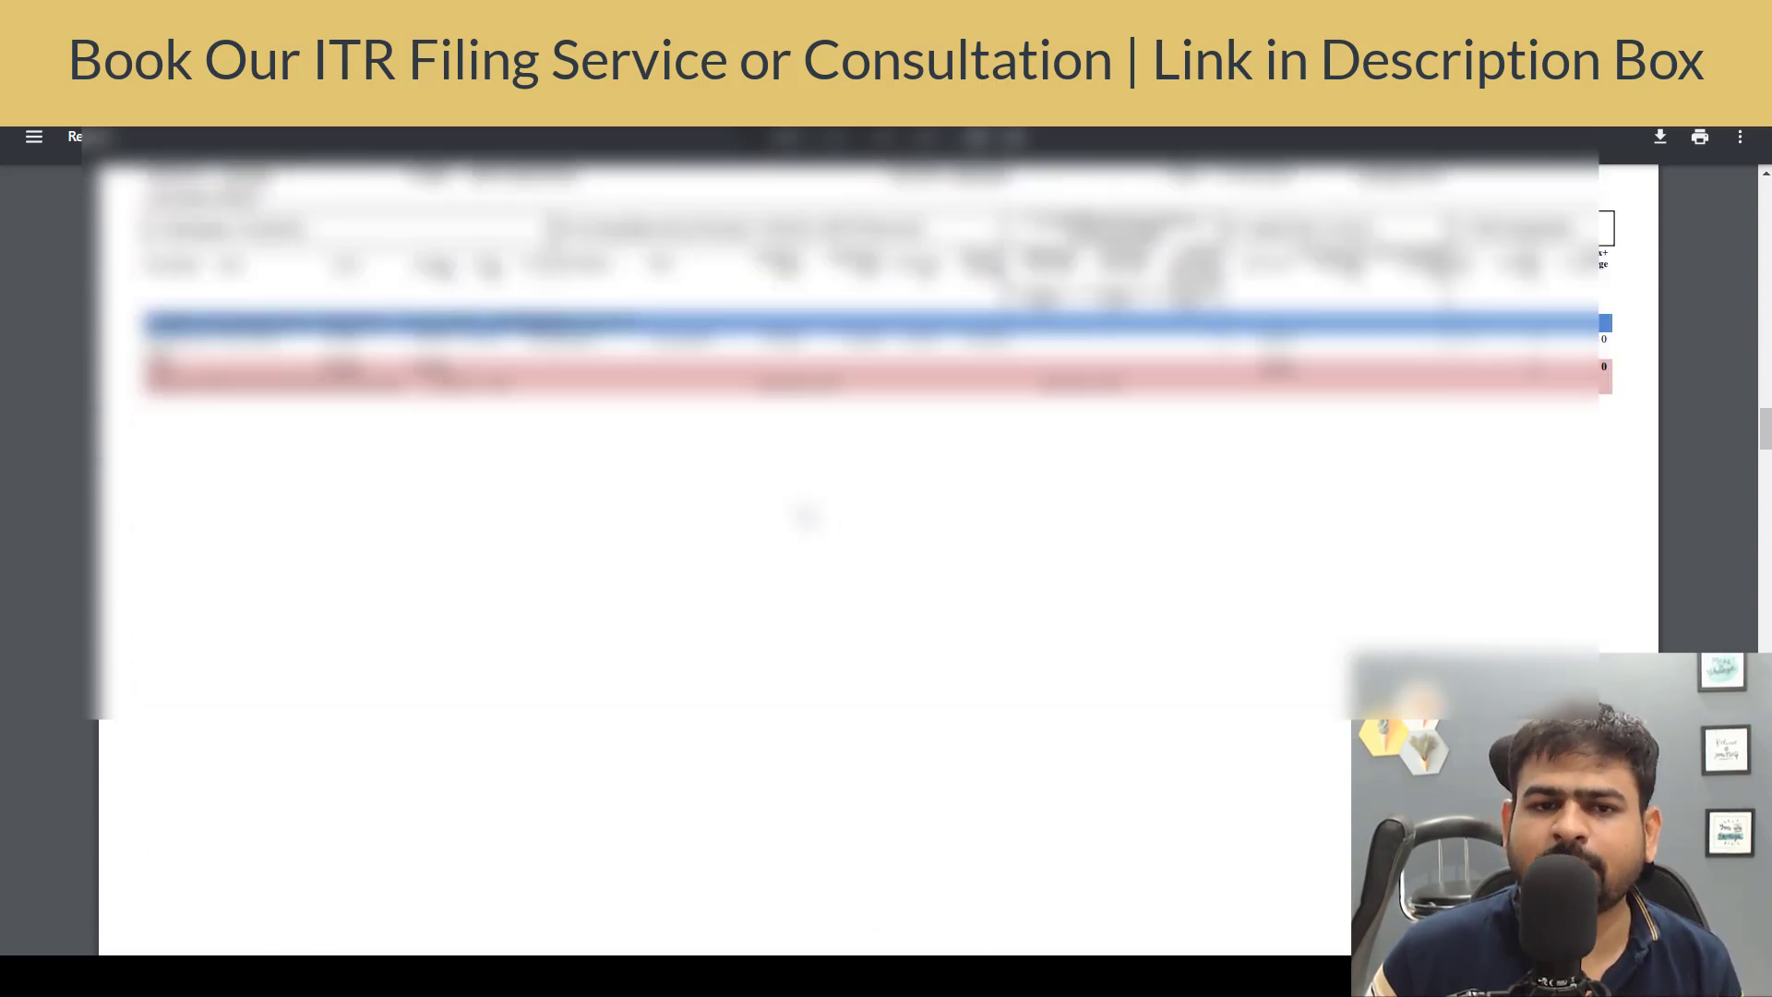
pyautogui.scroll(13, 806, 516)
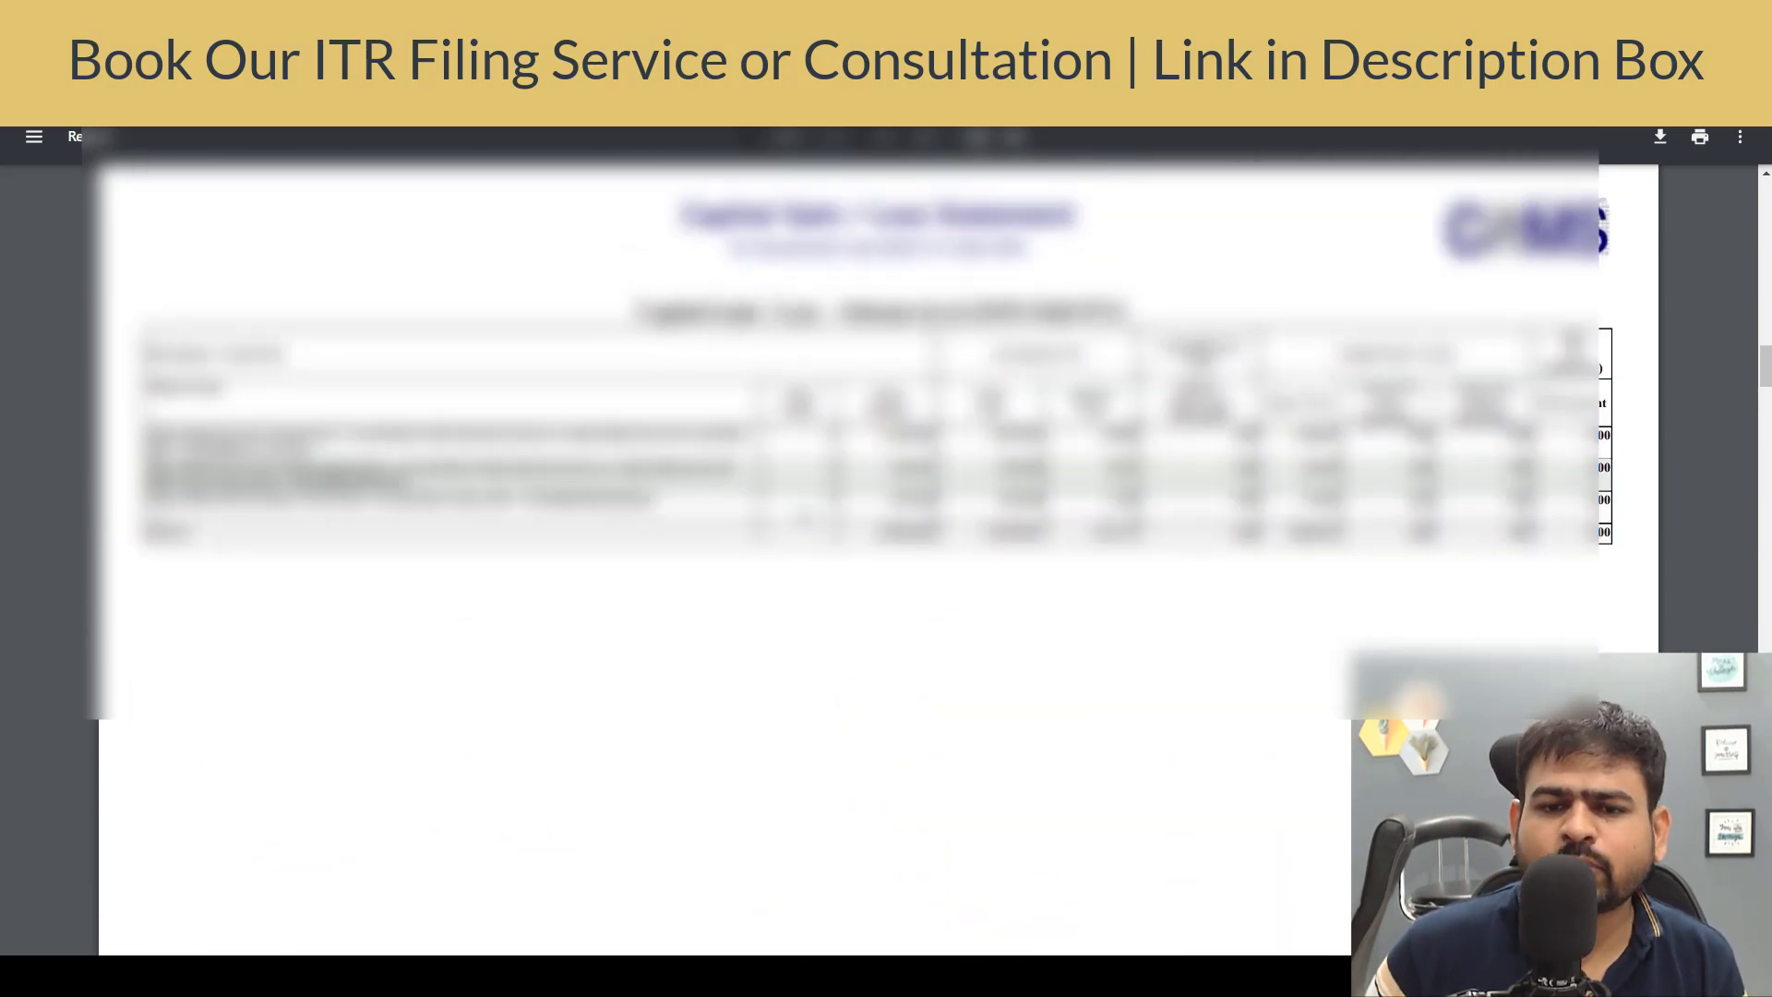
pyautogui.scroll(7, 876, 415)
pyautogui.scroll(3, 877, 415)
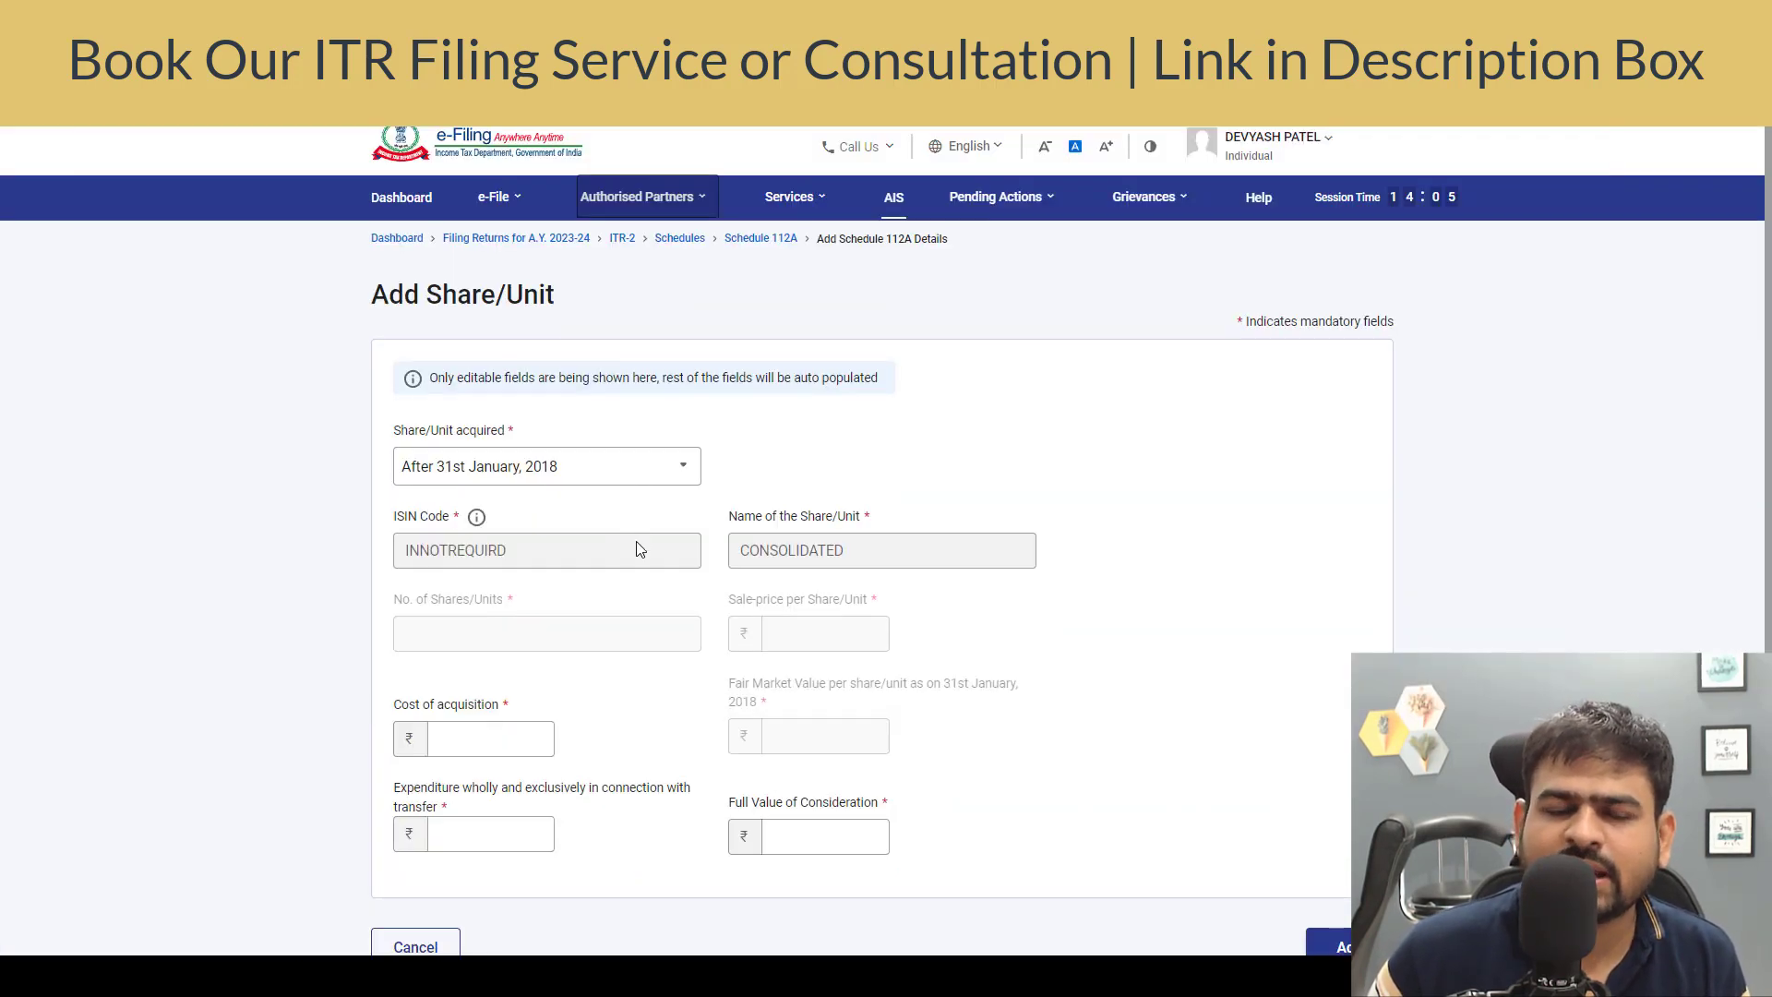
# Step: Enter 24,991 as the full value of consideration on the Add Share/Unit form, checking it against the Report PDF
pyautogui.scroll(-3, 639, 547)
pyautogui.click(819, 605)
pyautogui.moveTo(771, 570); pyautogui.dragTo(872, 583)
pyautogui.click(877, 607)
pyautogui.hotkey('alt', 'Tab')
pyautogui.hotkey('alt', 'Tab')
# Step: Add the share/unit entry with a cost of acquisition of 20,000 and confirm Schedule 112A
pyautogui.click(495, 515)
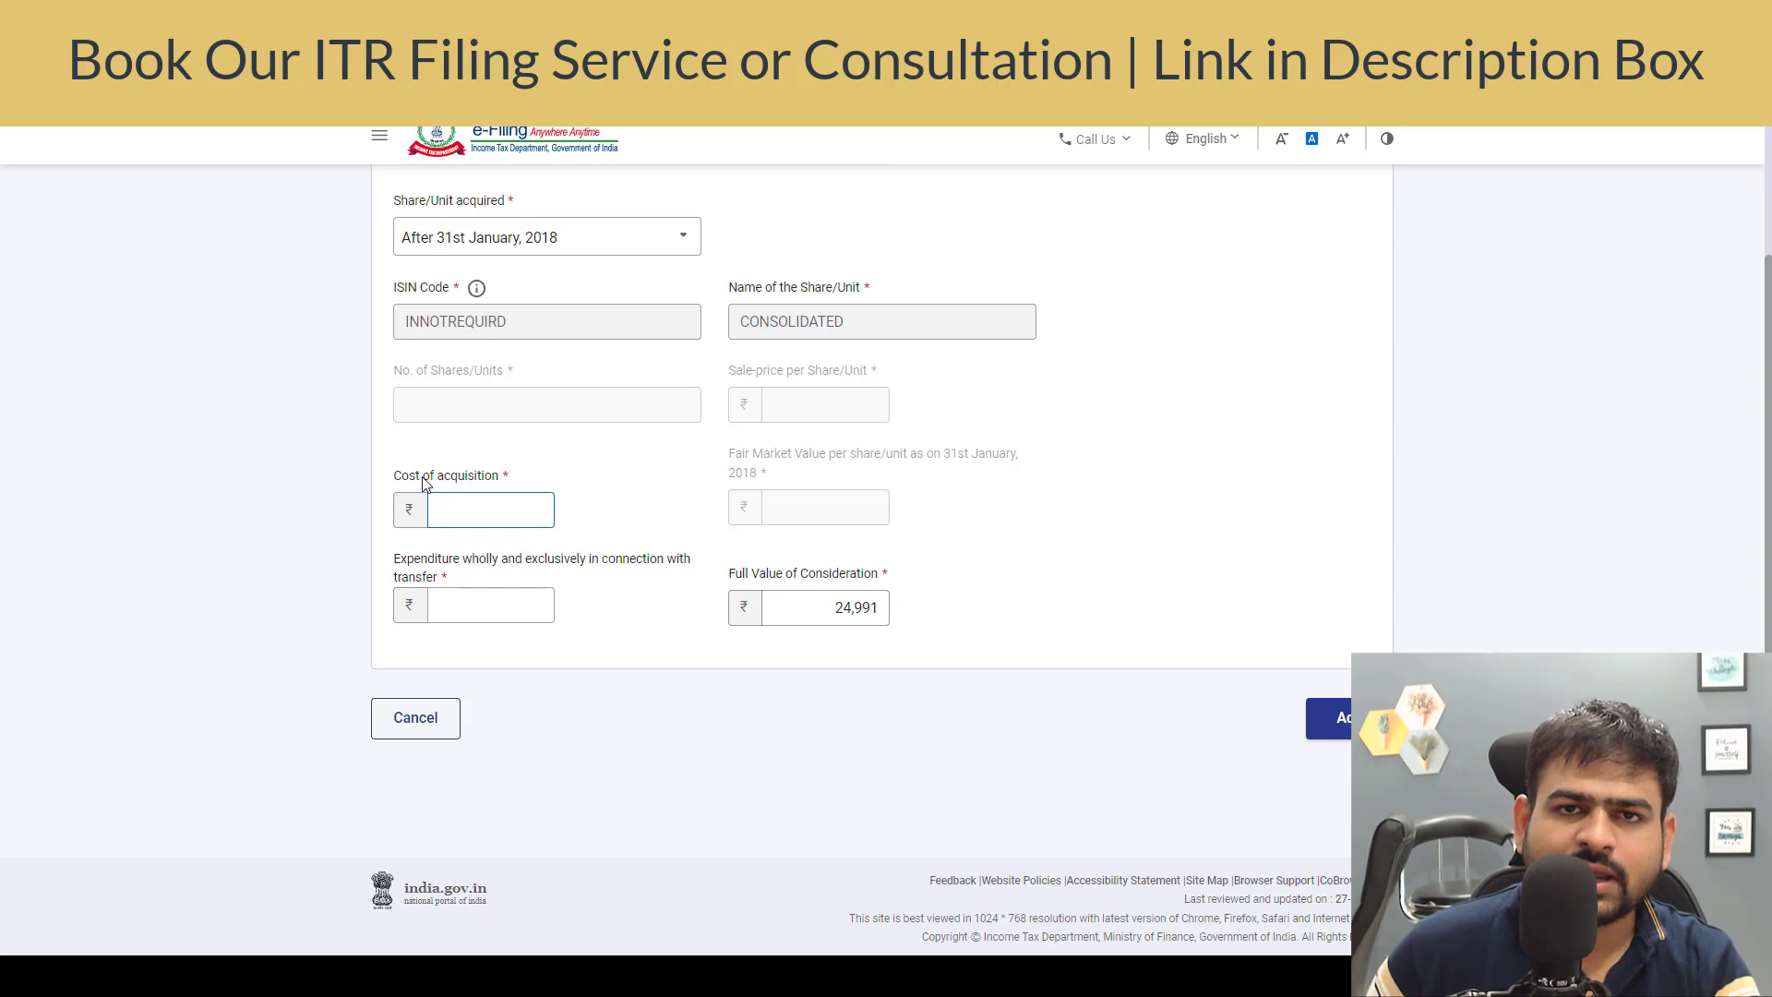
pyautogui.moveTo(500, 478); pyautogui.dragTo(518, 489)
pyautogui.click(525, 514)
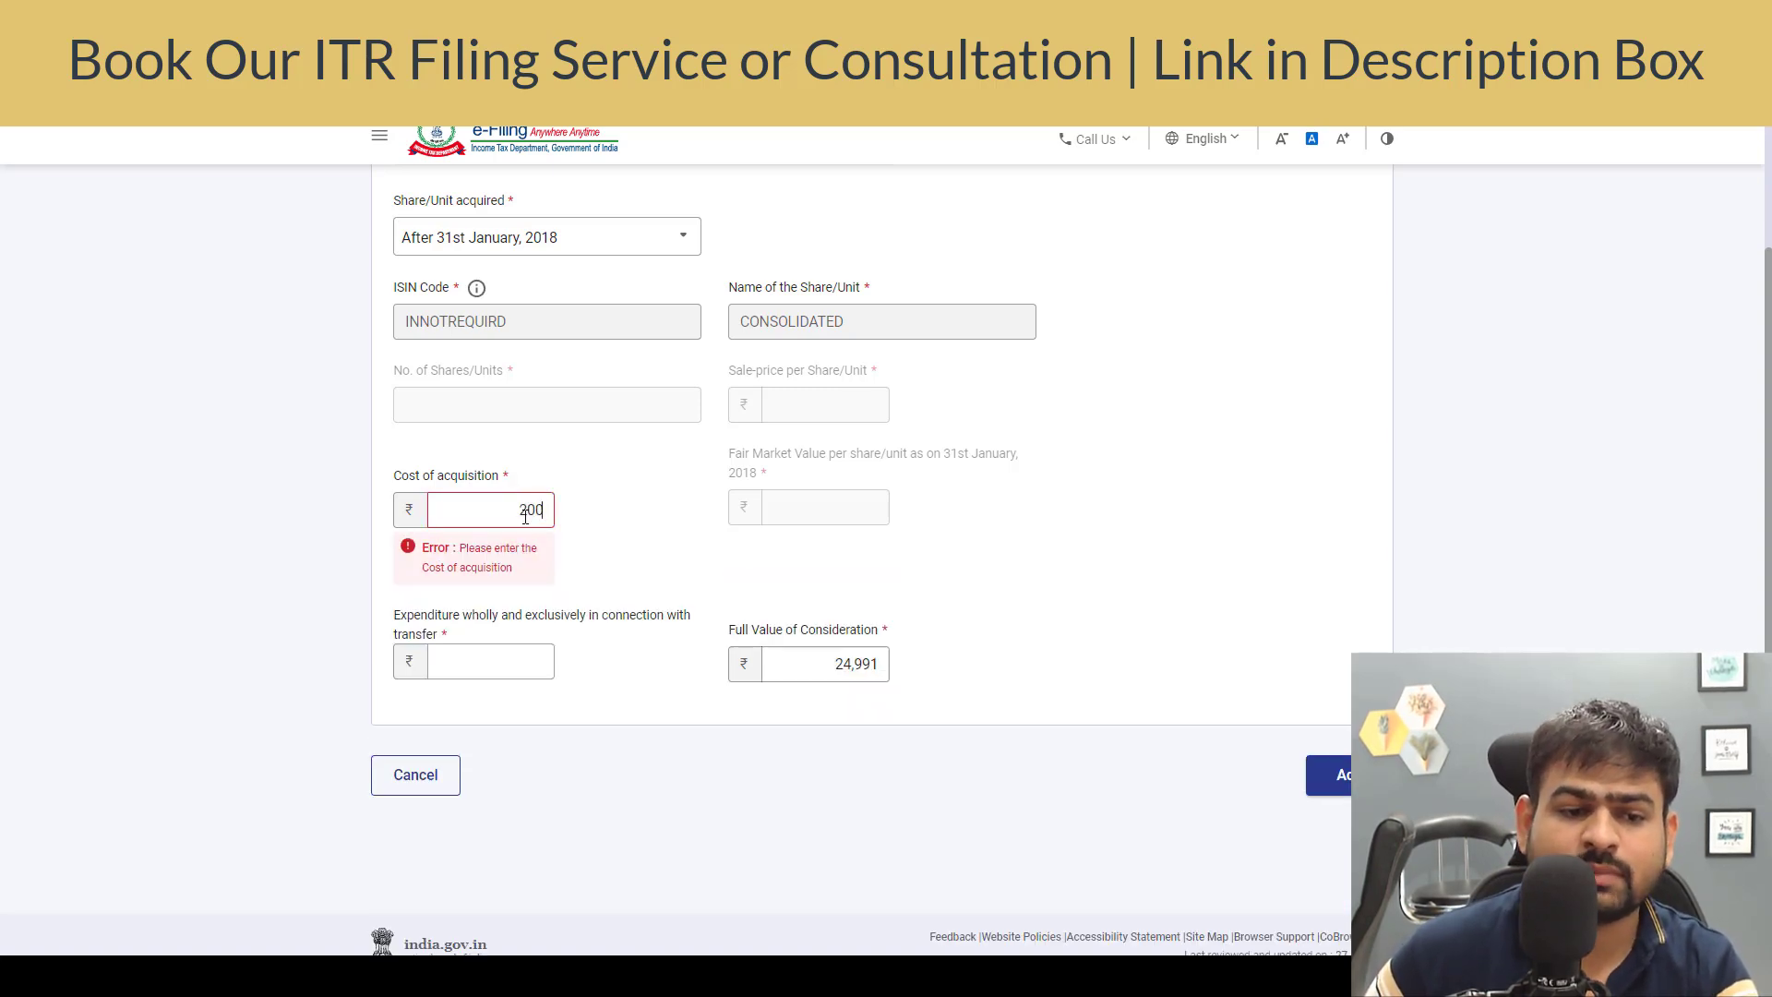
pyautogui.click(1334, 775)
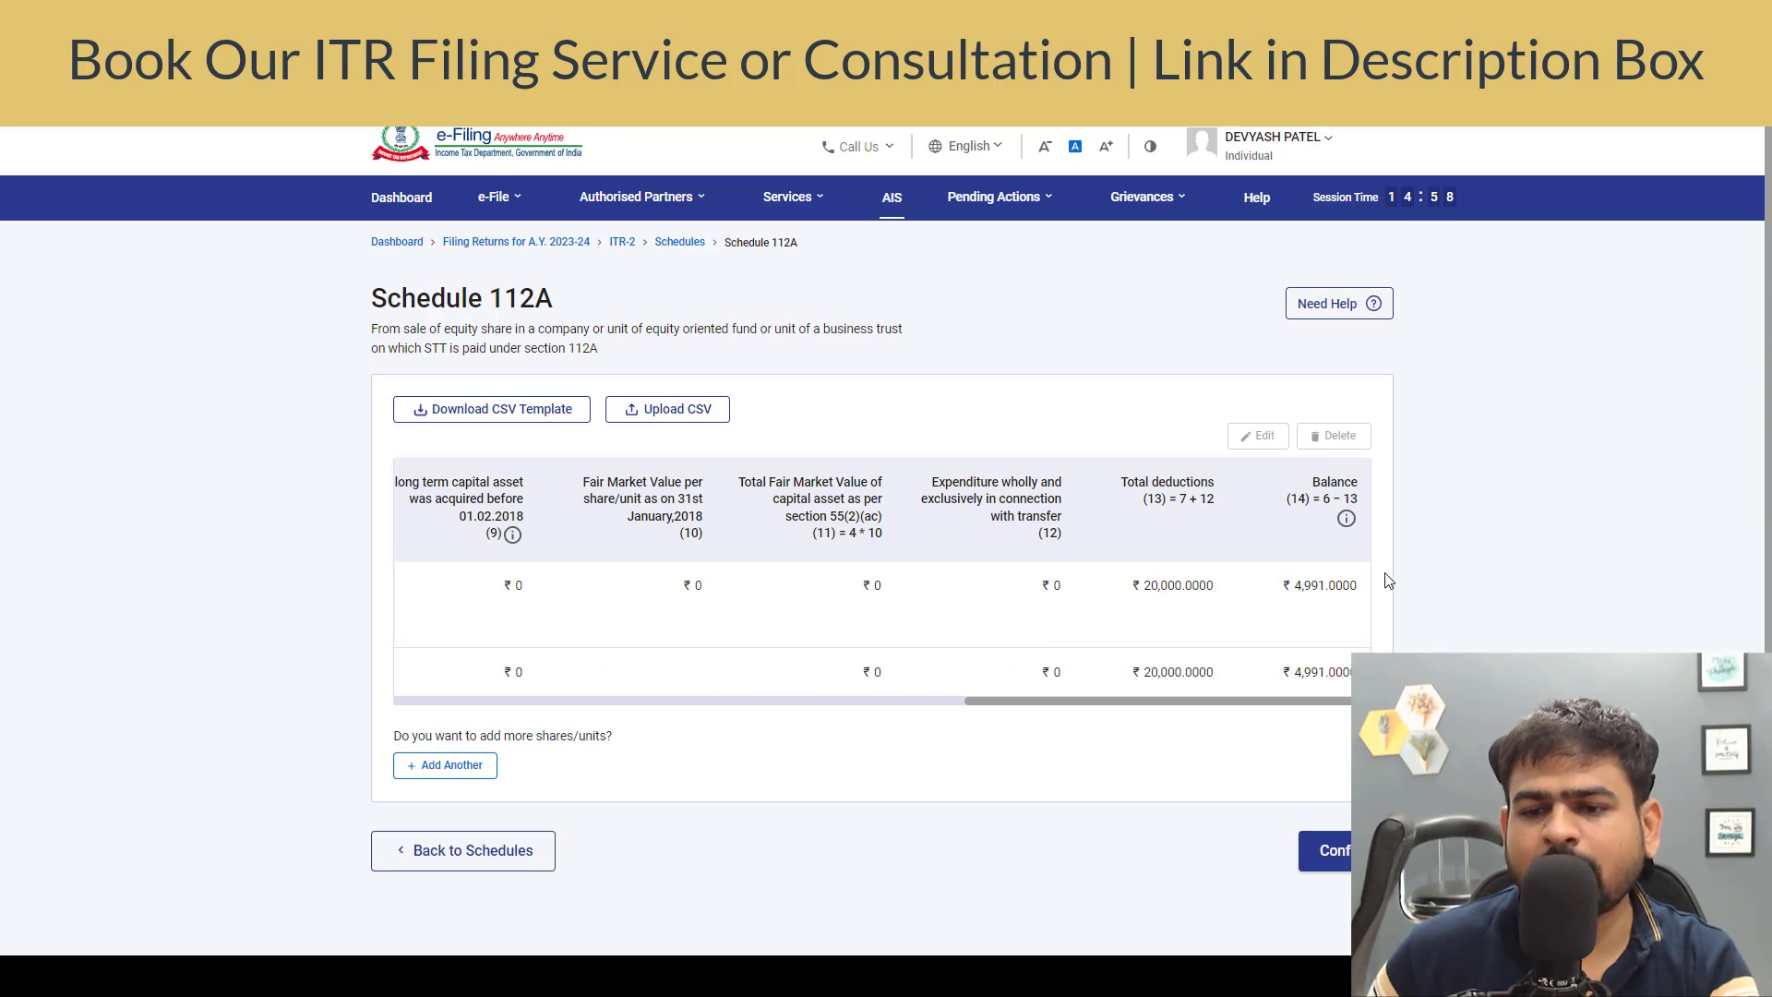
pyautogui.click(1325, 847)
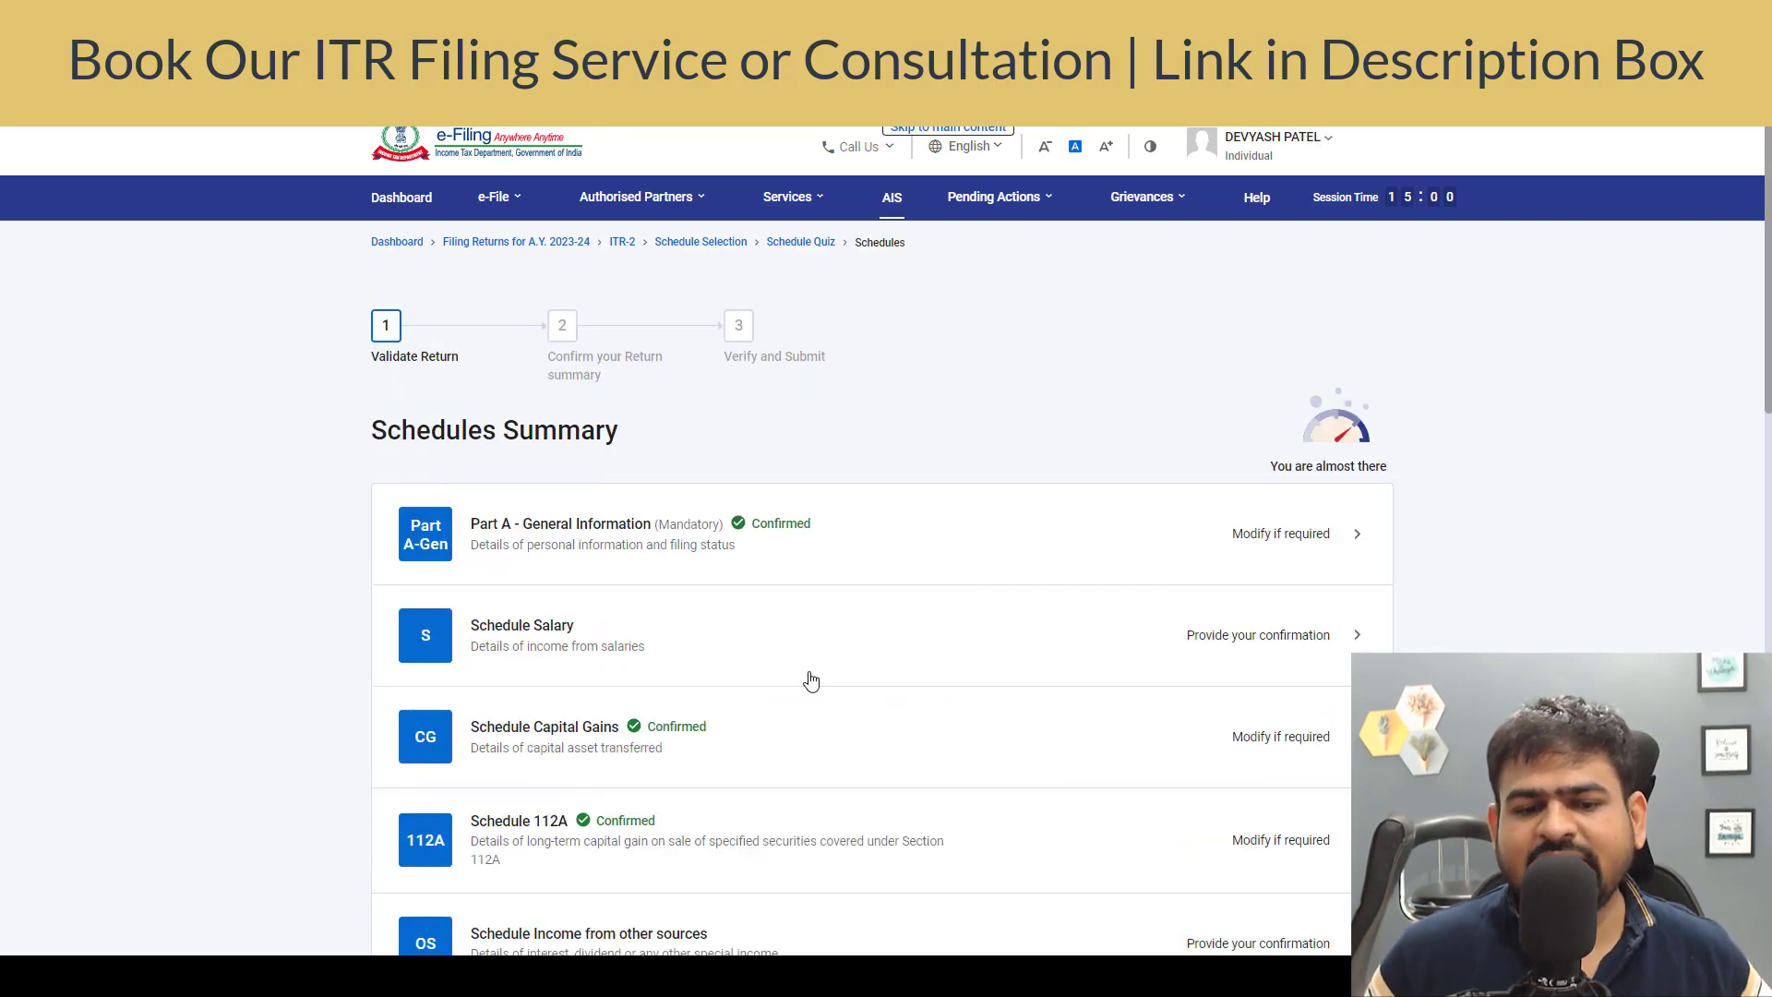
# Step: Reopen Schedule Capital Gains and bring up the details form for sale of assets other than the above listed items
pyautogui.scroll(-5, 701, 612)
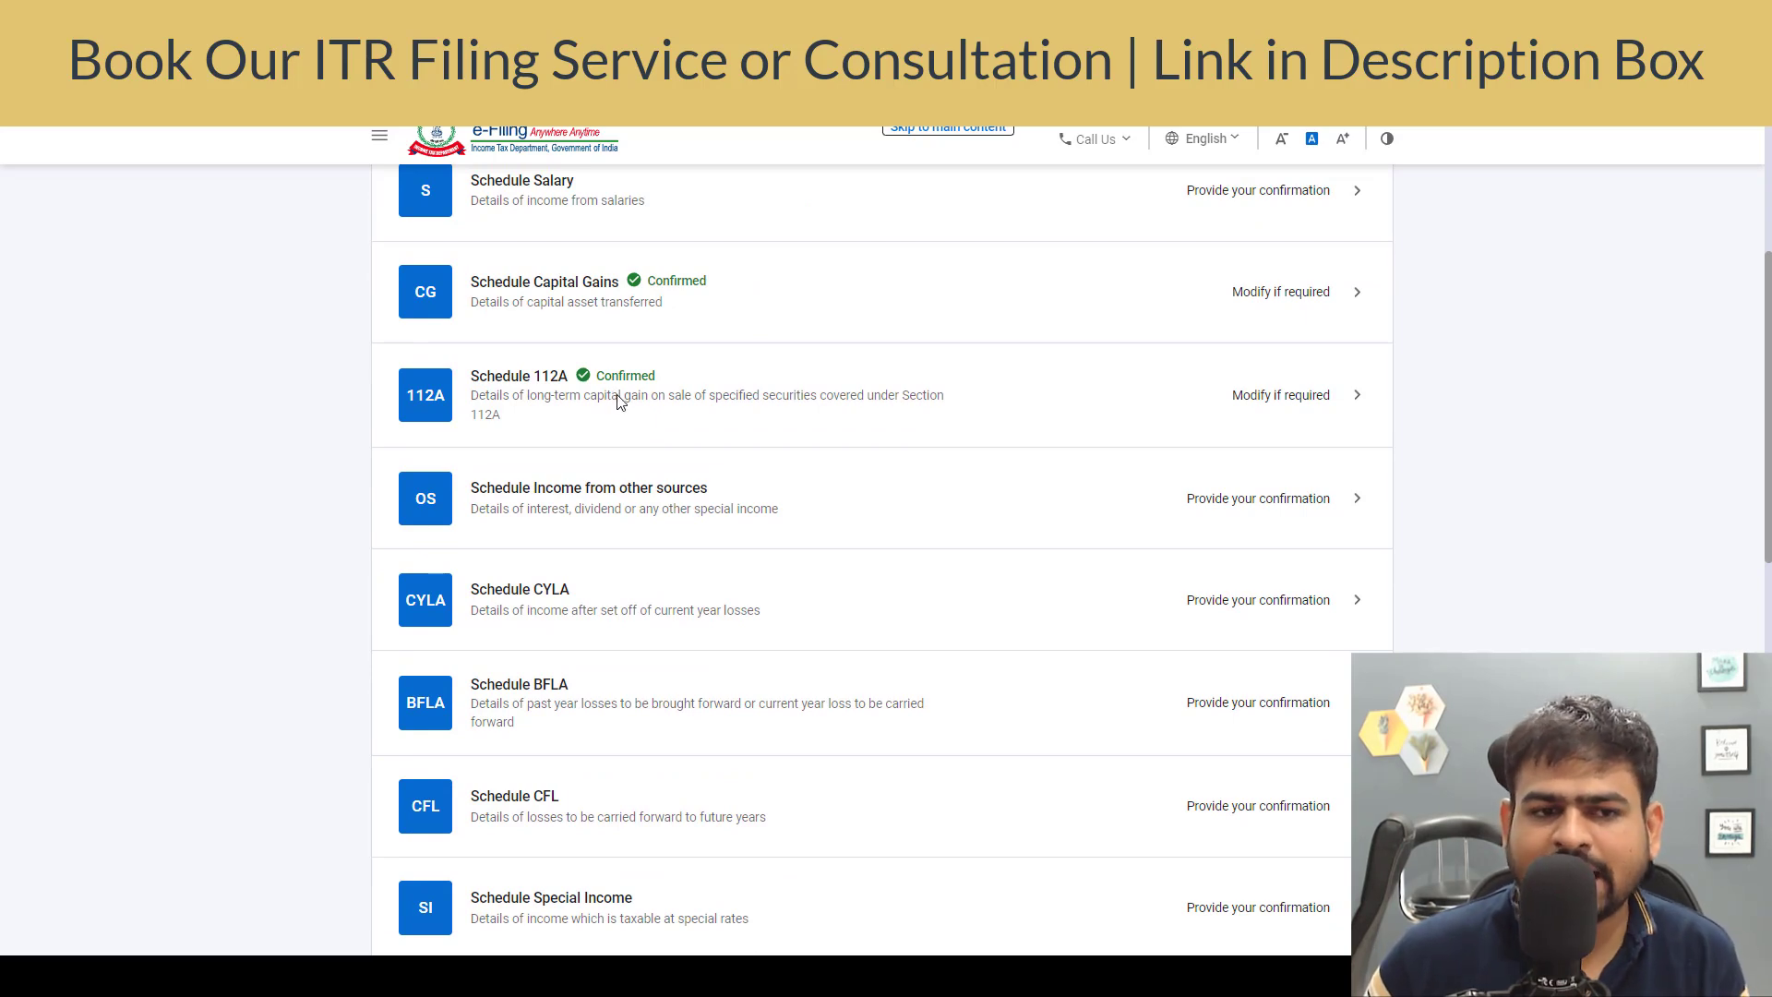
pyautogui.click(784, 319)
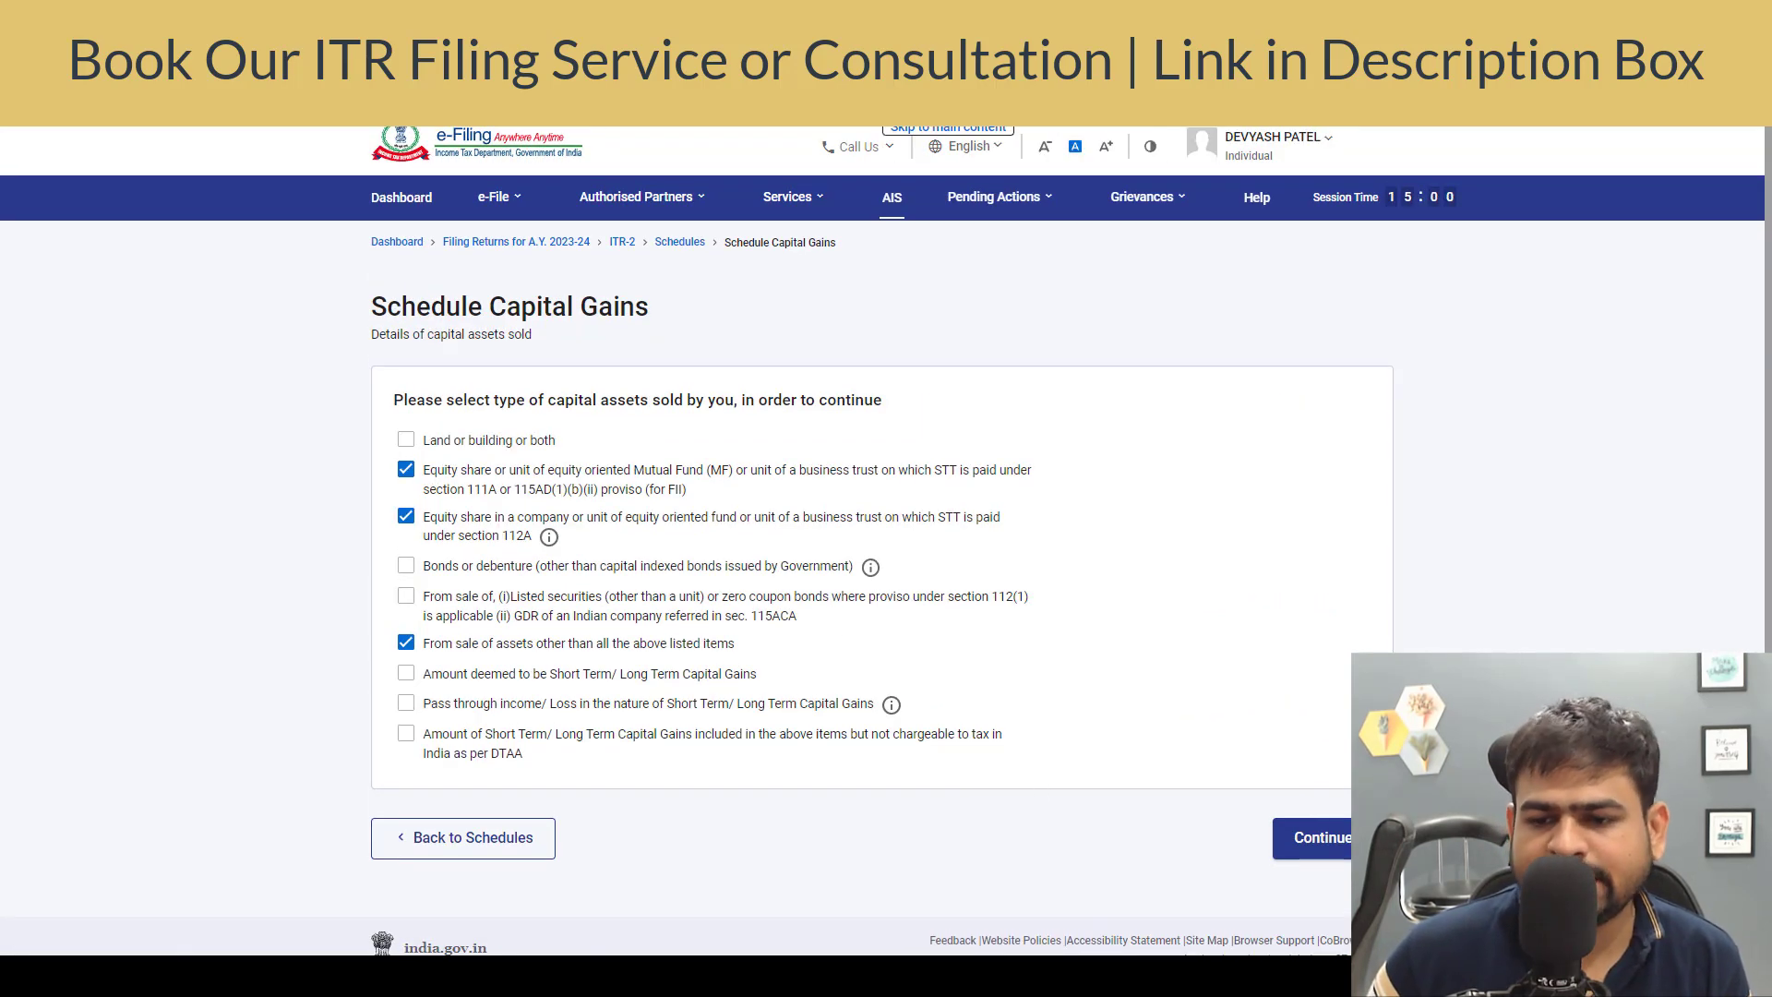
pyautogui.click(1315, 835)
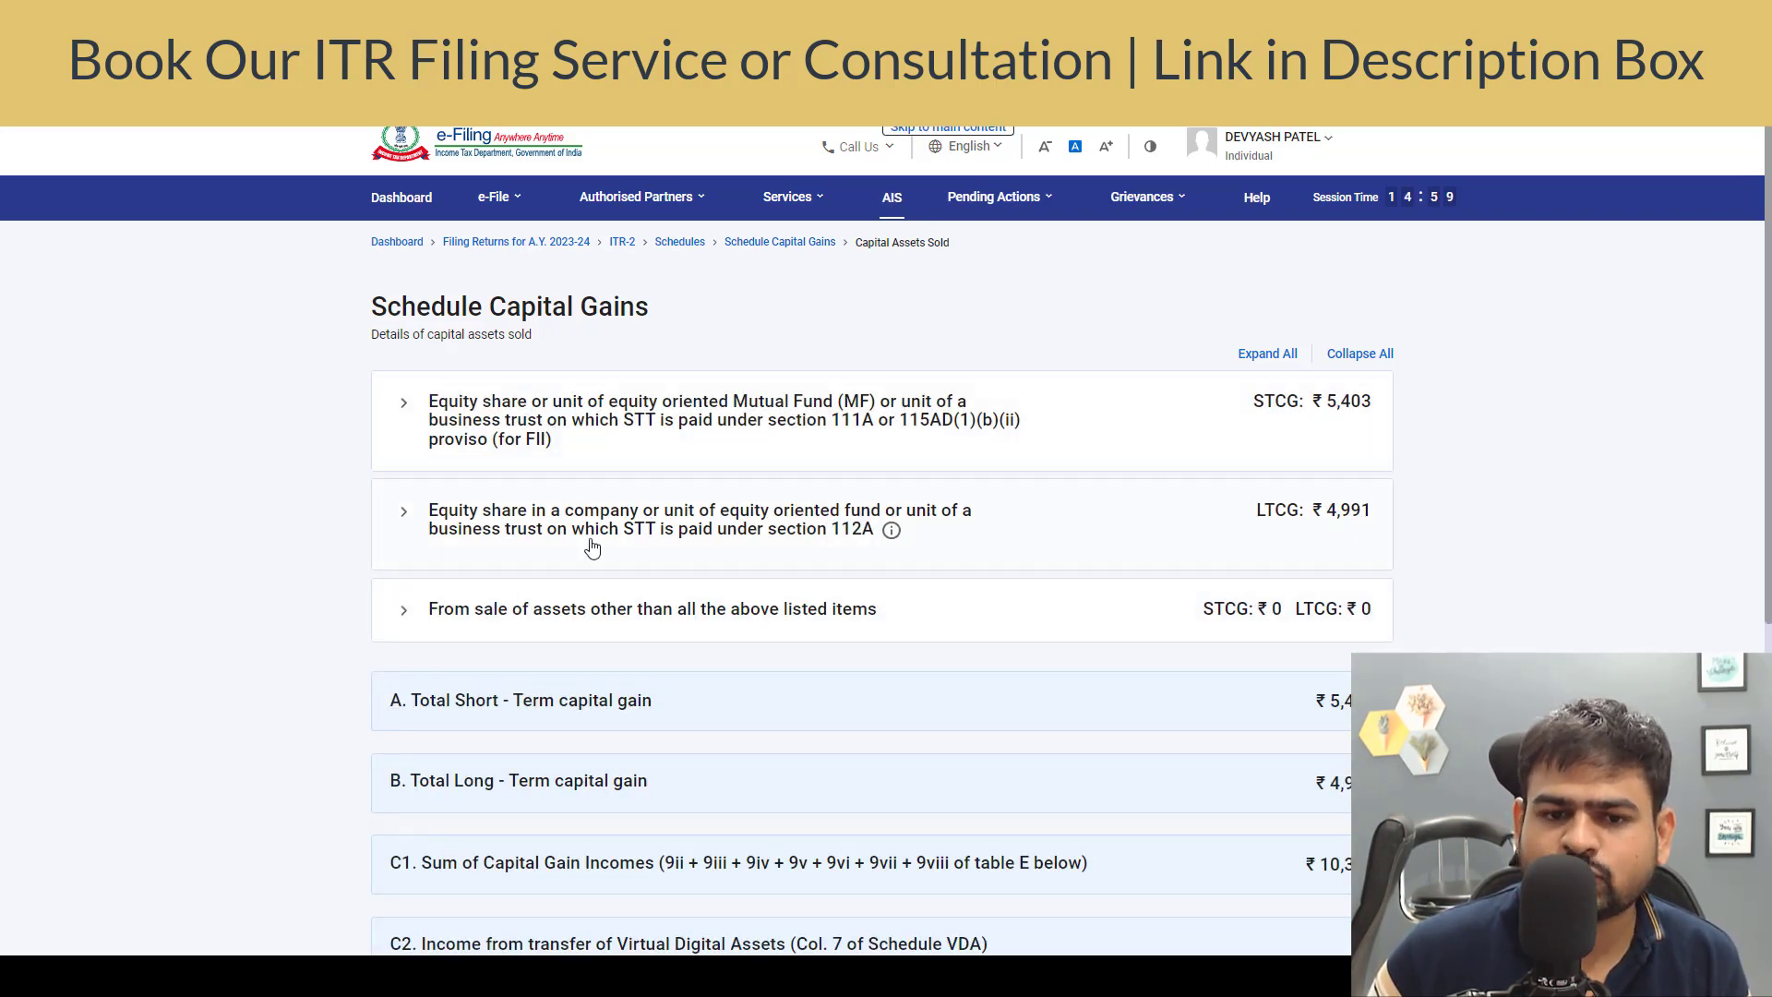
pyautogui.scroll(-3, 598, 563)
pyautogui.click(415, 382)
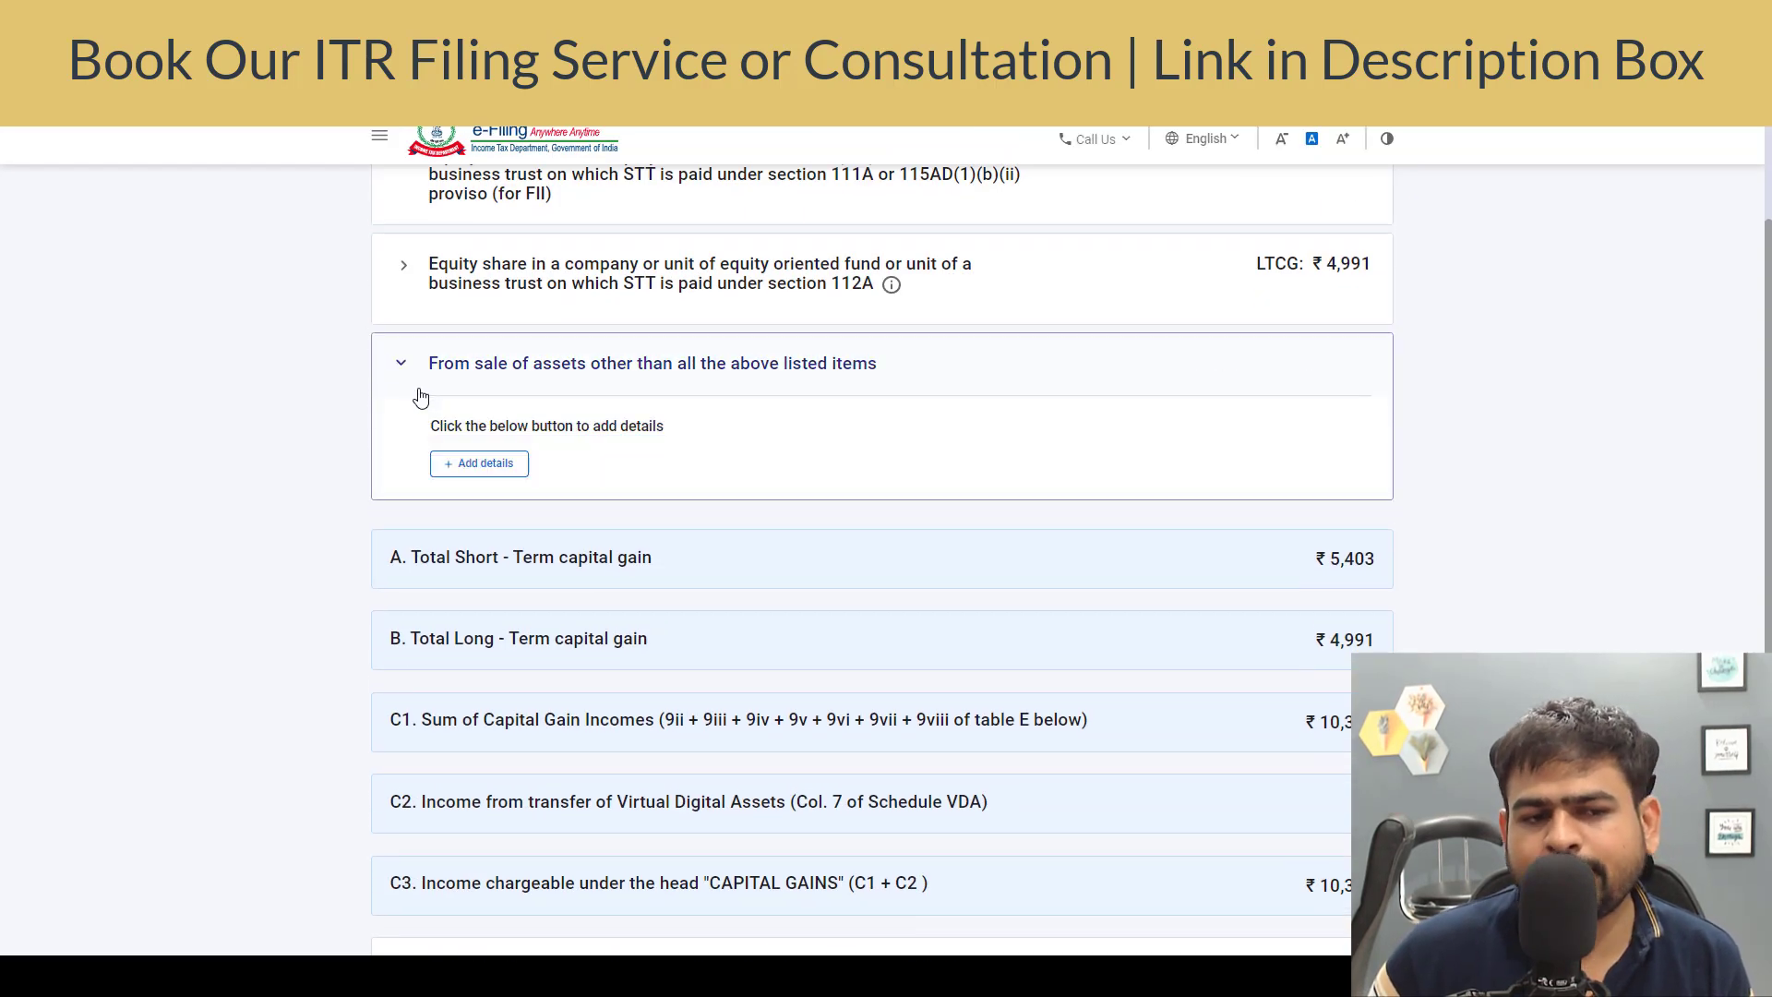
pyautogui.click(476, 464)
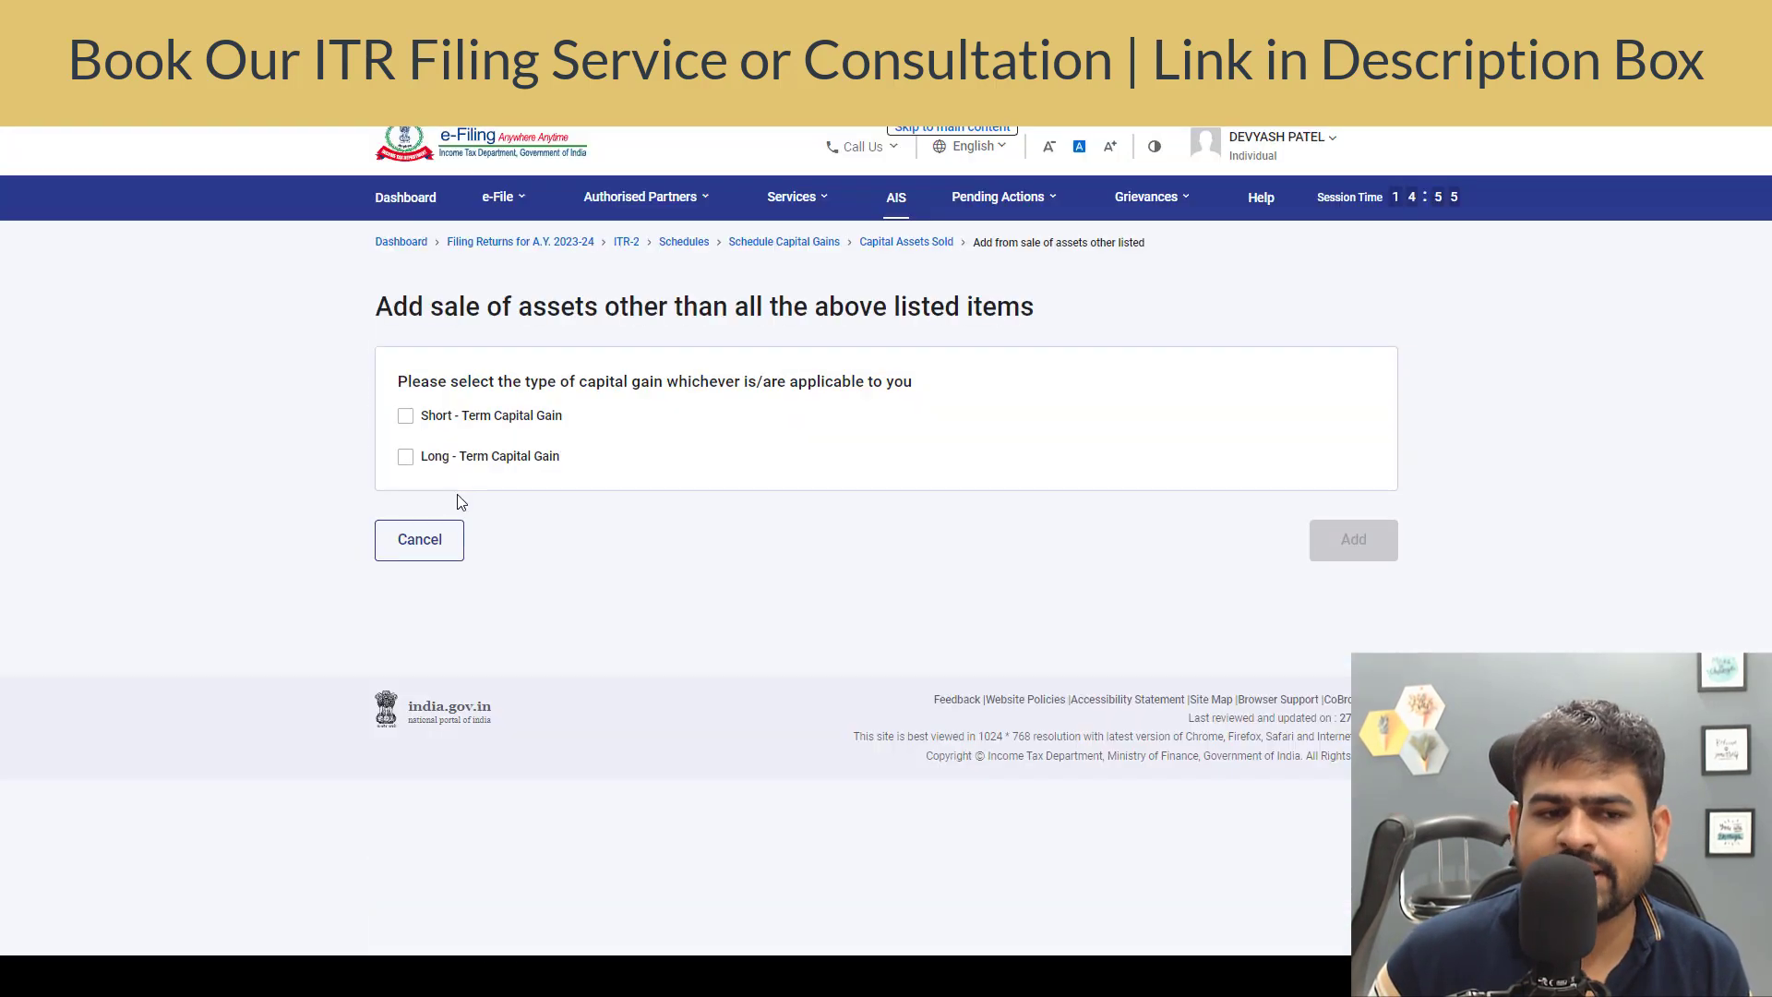
# Step: Select Short-Term Capital Gain and enter 5,00,000 as the full value of consideration for unquoted shares
pyautogui.click(412, 426)
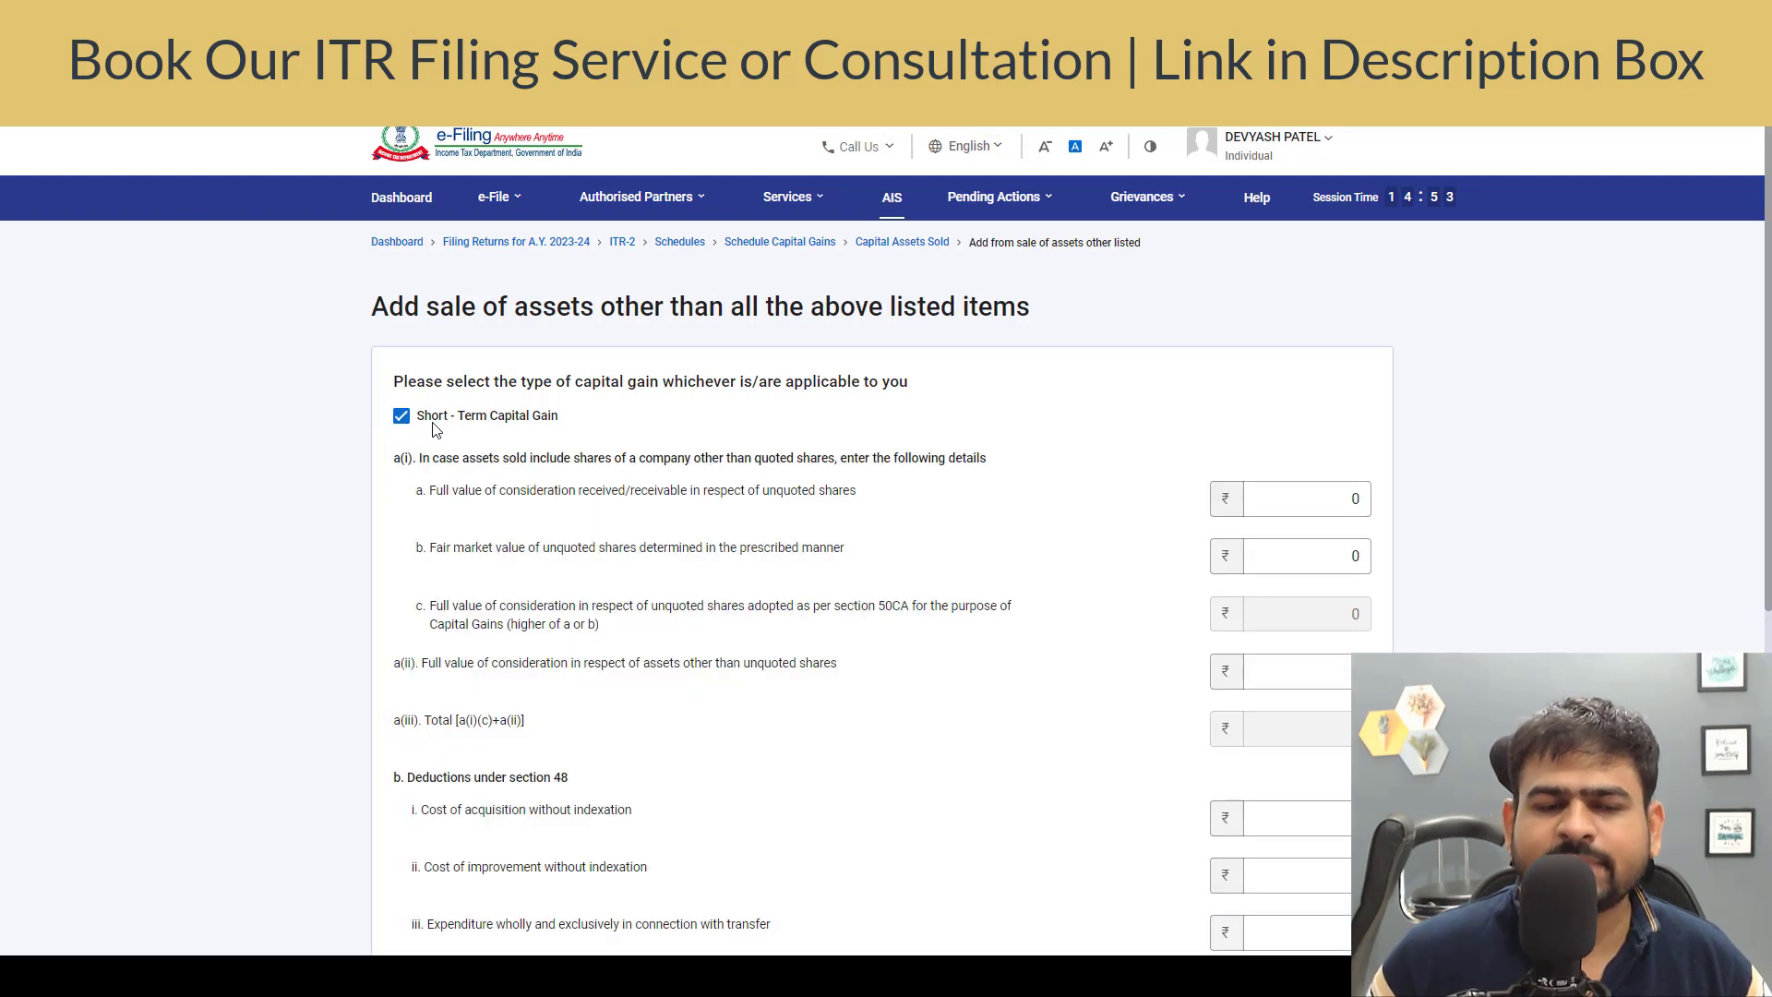
pyautogui.moveTo(435, 493); pyautogui.dragTo(756, 506)
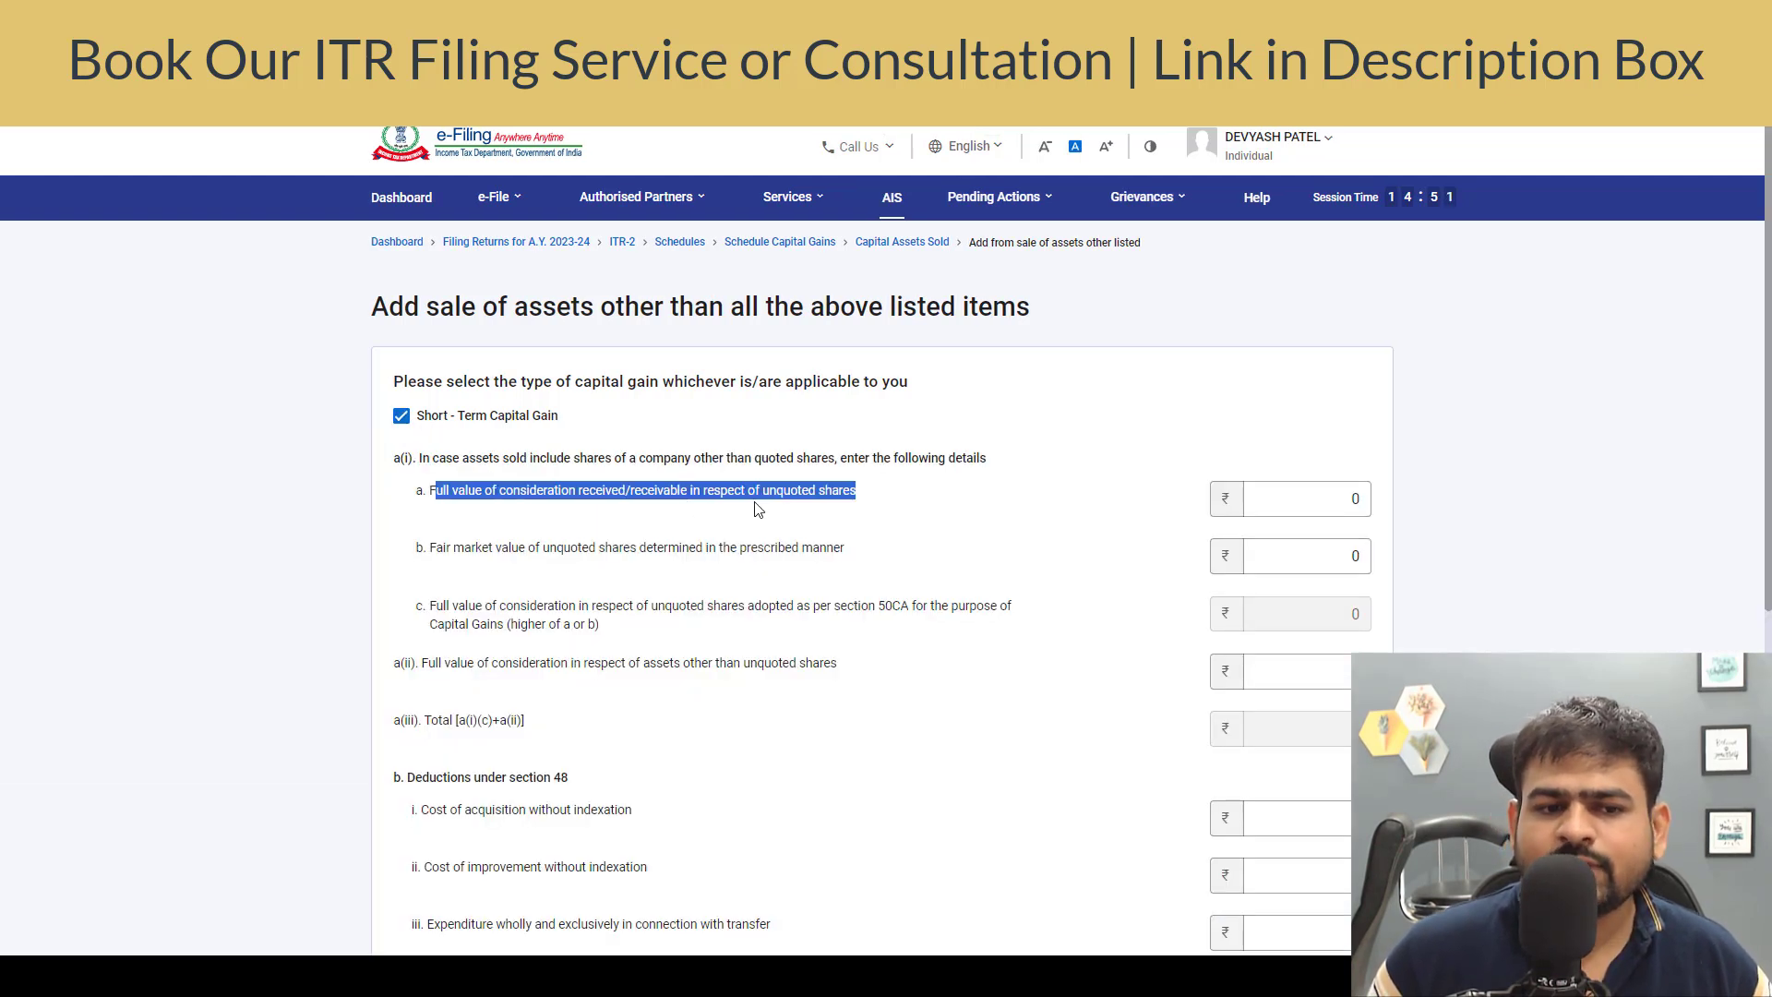
pyautogui.click(1301, 502)
pyautogui.write('500000')
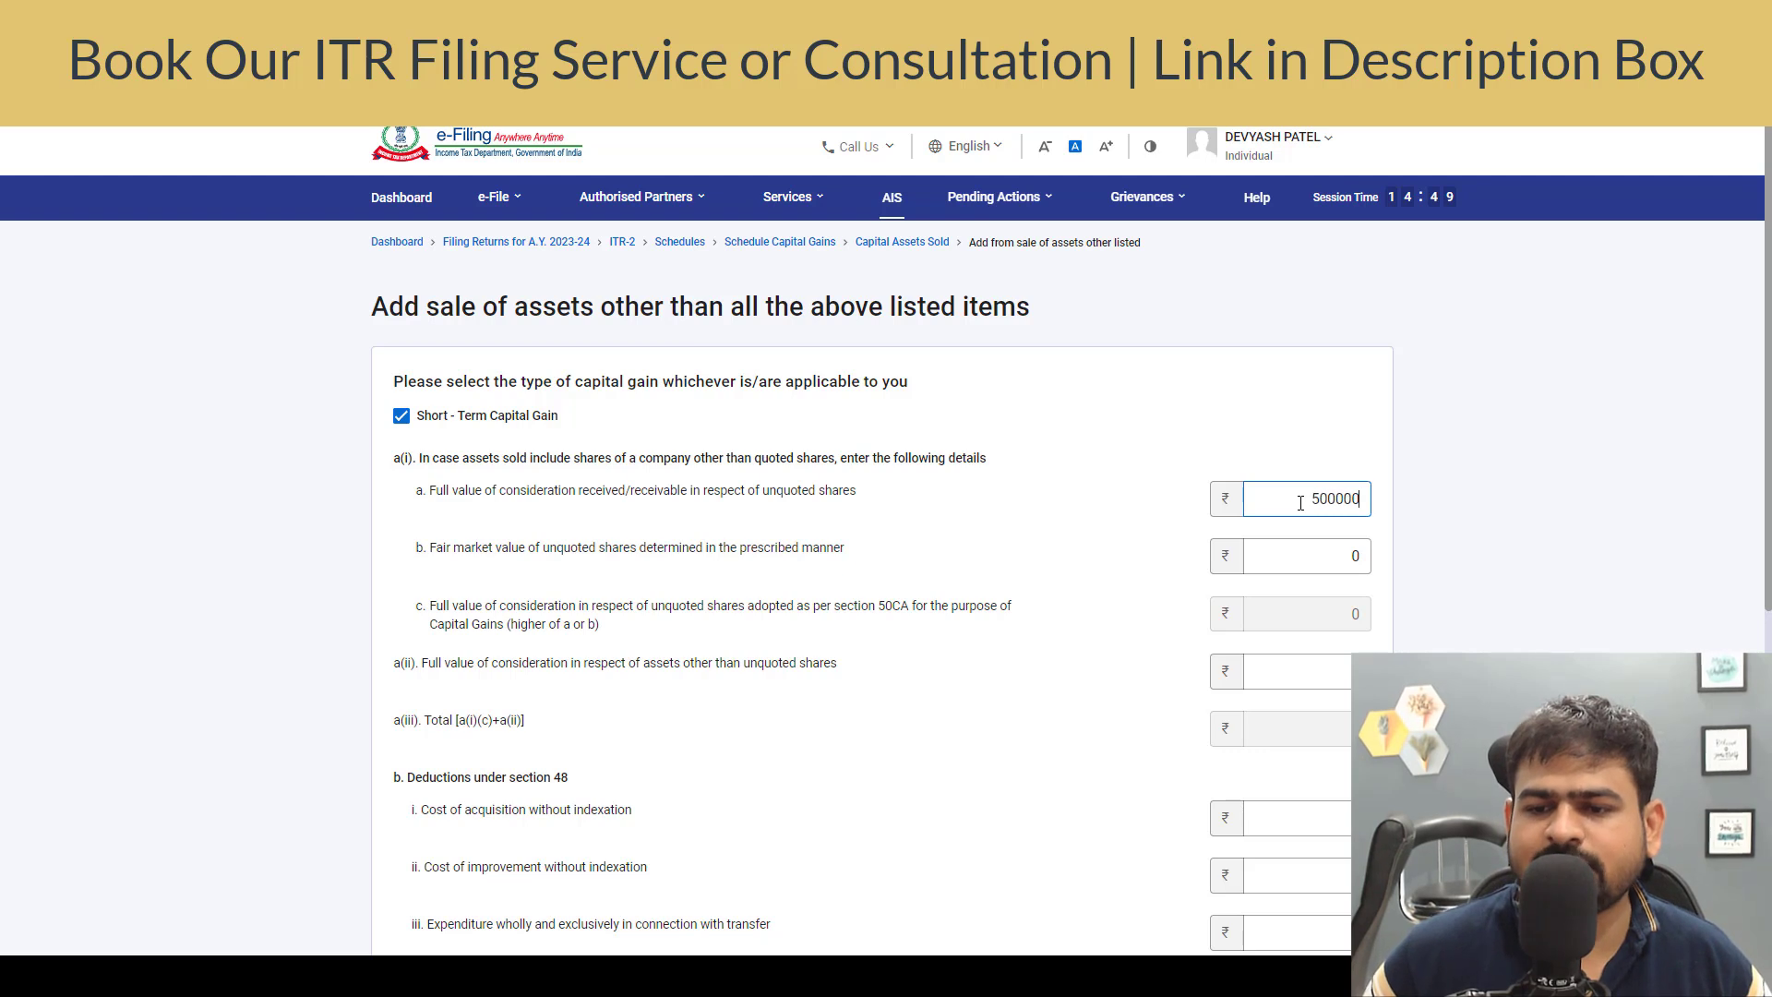
pyautogui.click(1149, 539)
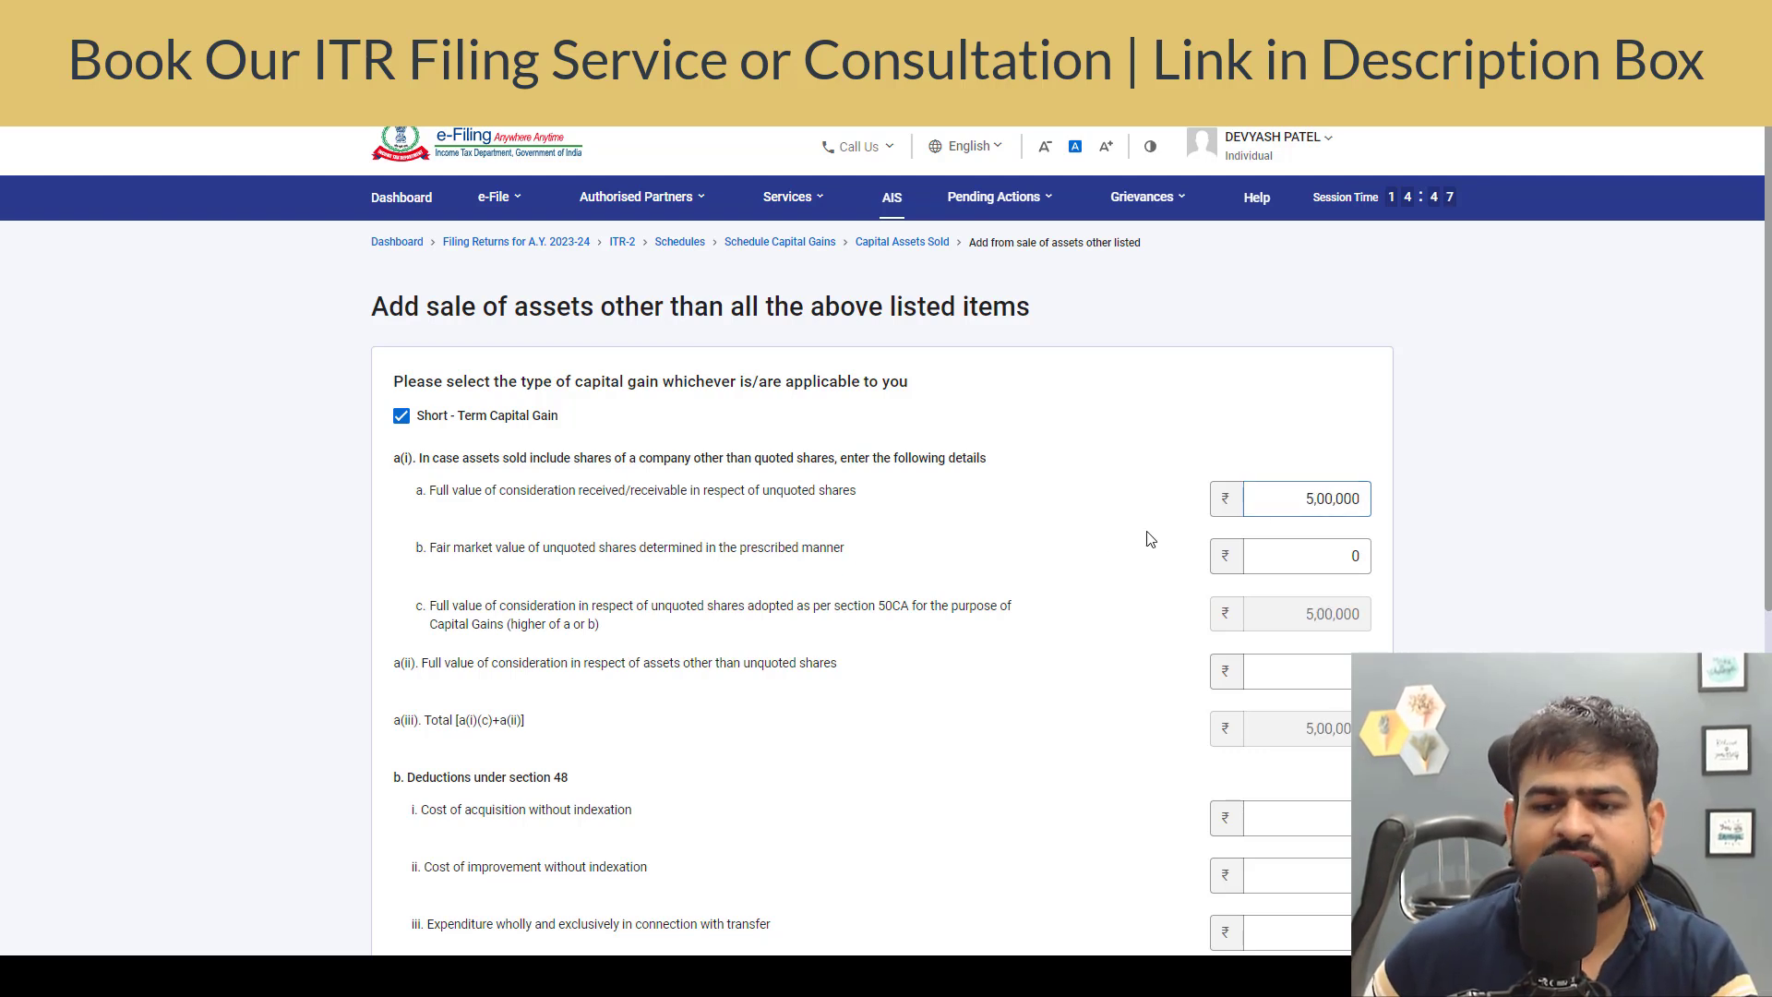
# Step: Change the full value of consideration received for unquoted shares to 5,000
pyautogui.click(1367, 500)
pyautogui.press('BackSpace')
pyautogui.press('BackSpace')
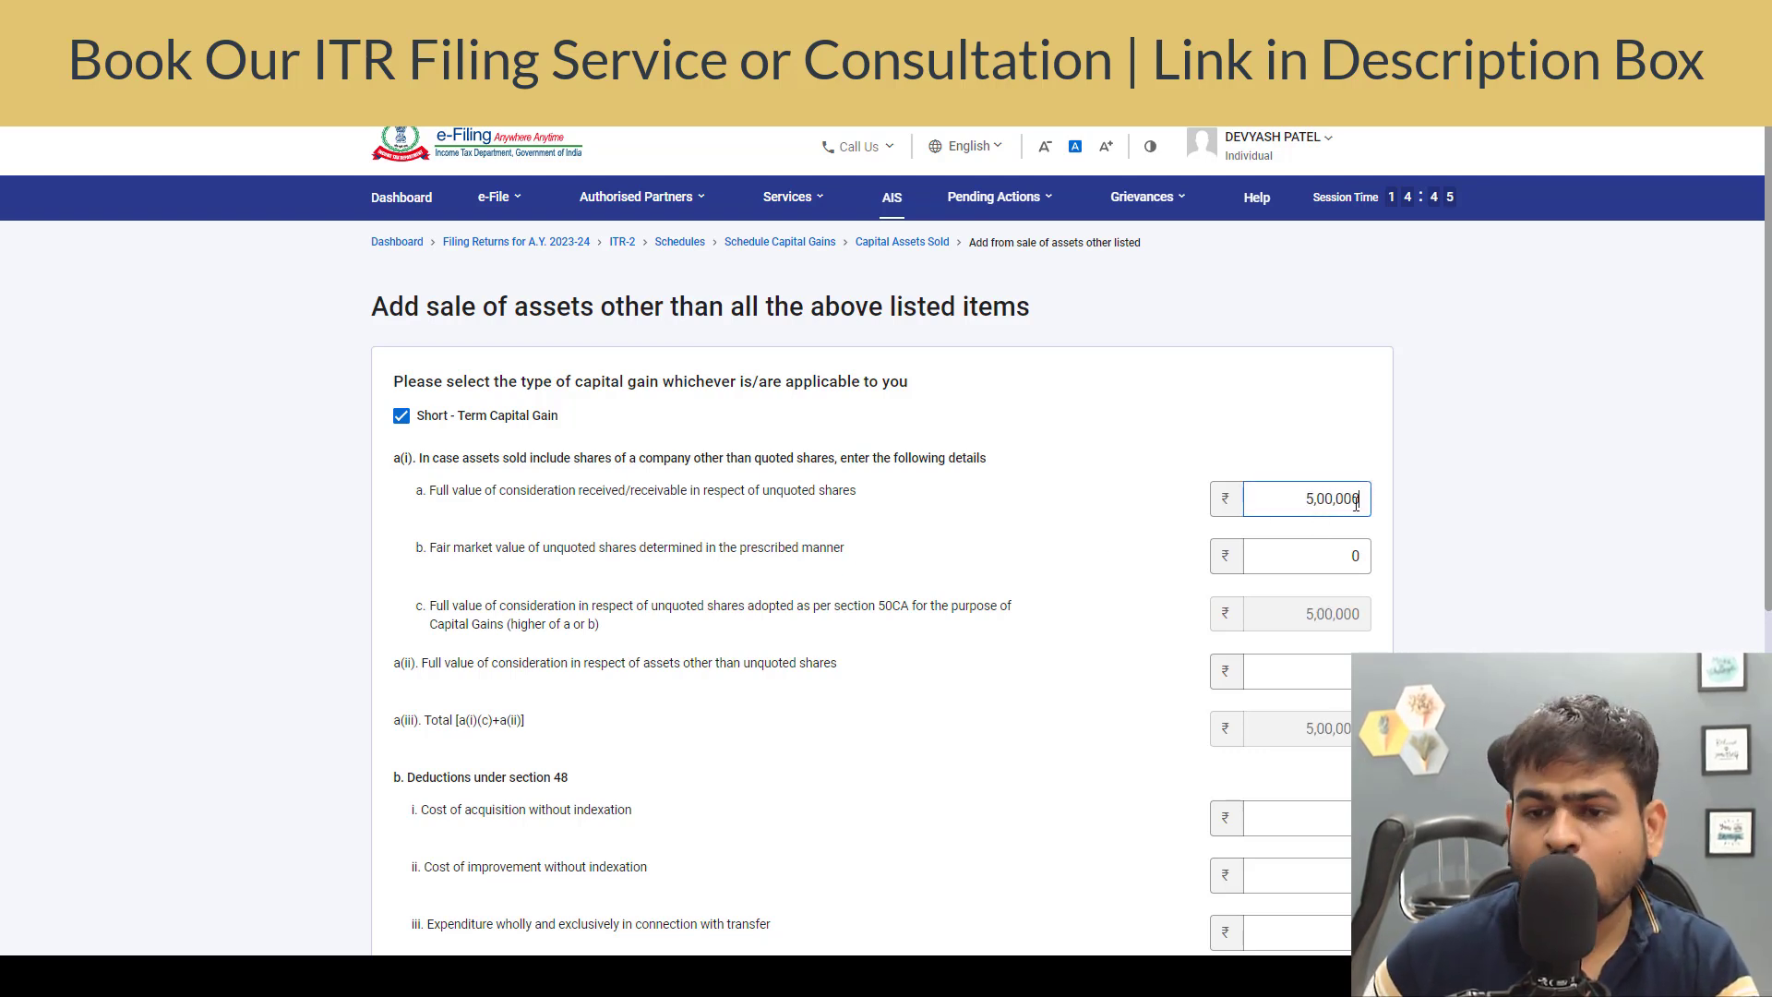
pyautogui.click(452, 717)
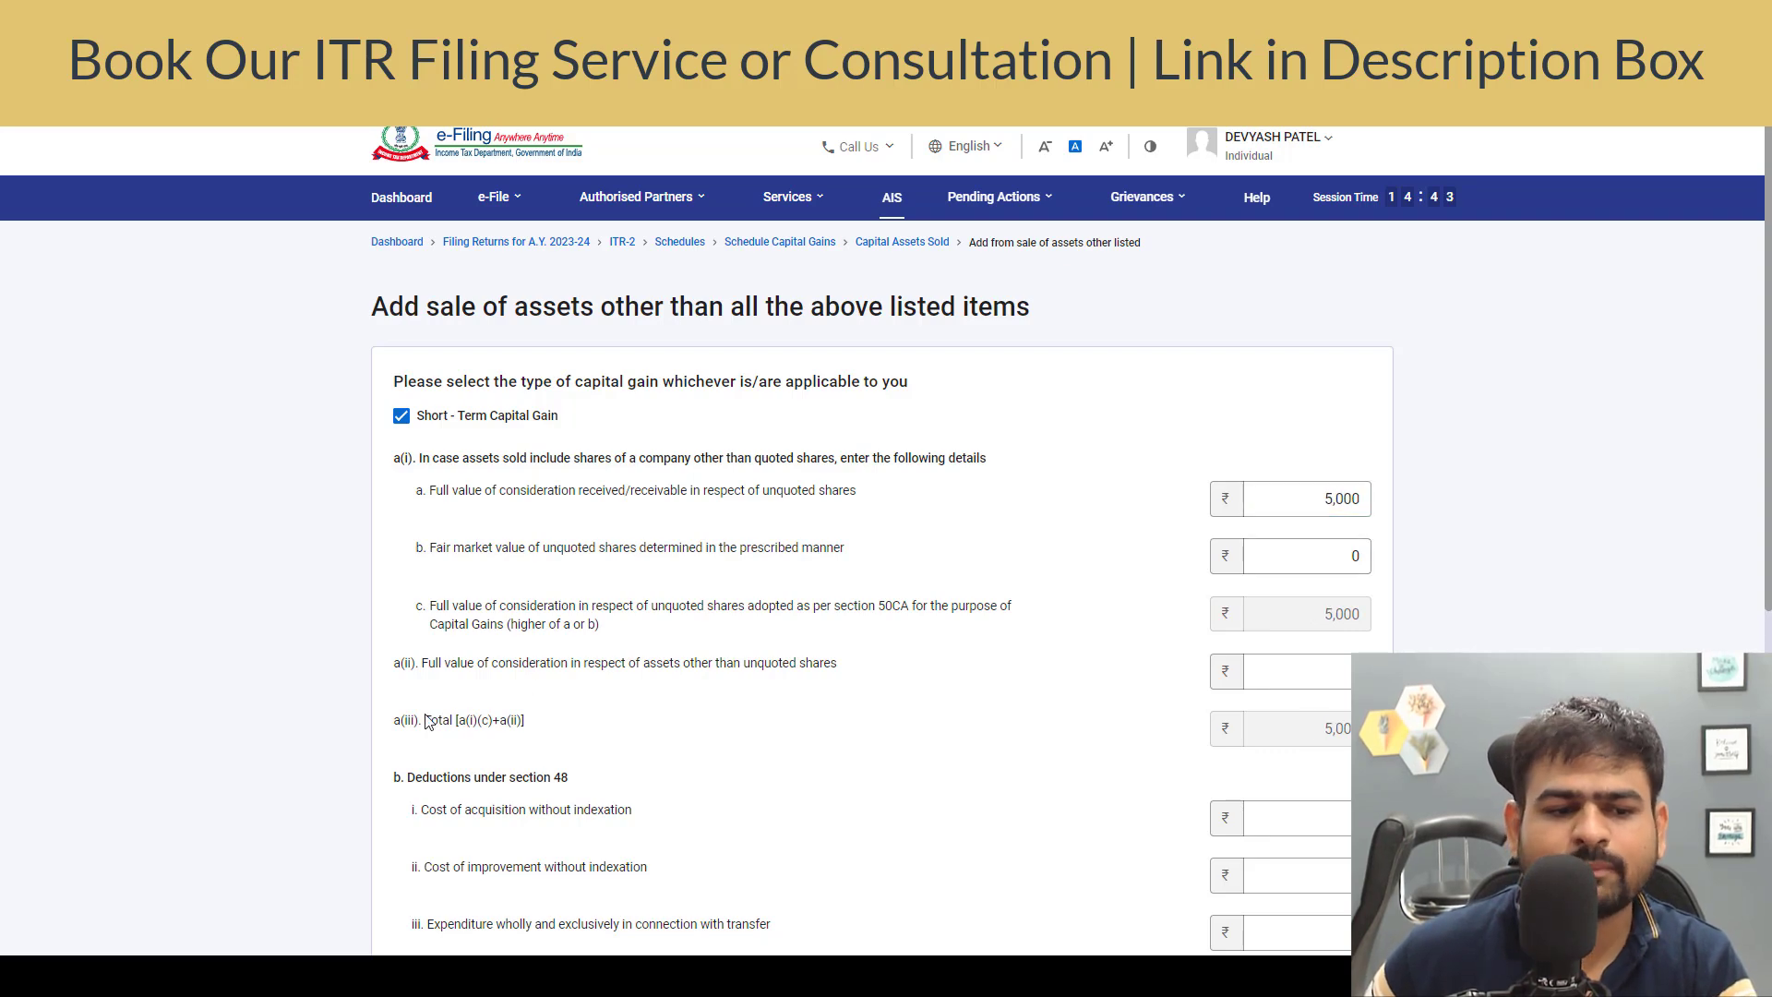
# Step: Set the cost of acquisition without indexation to 3,000 and add the short-term gain entry for other assets
pyautogui.moveTo(440, 671); pyautogui.dragTo(637, 666)
pyautogui.scroll(-3, 442, 661)
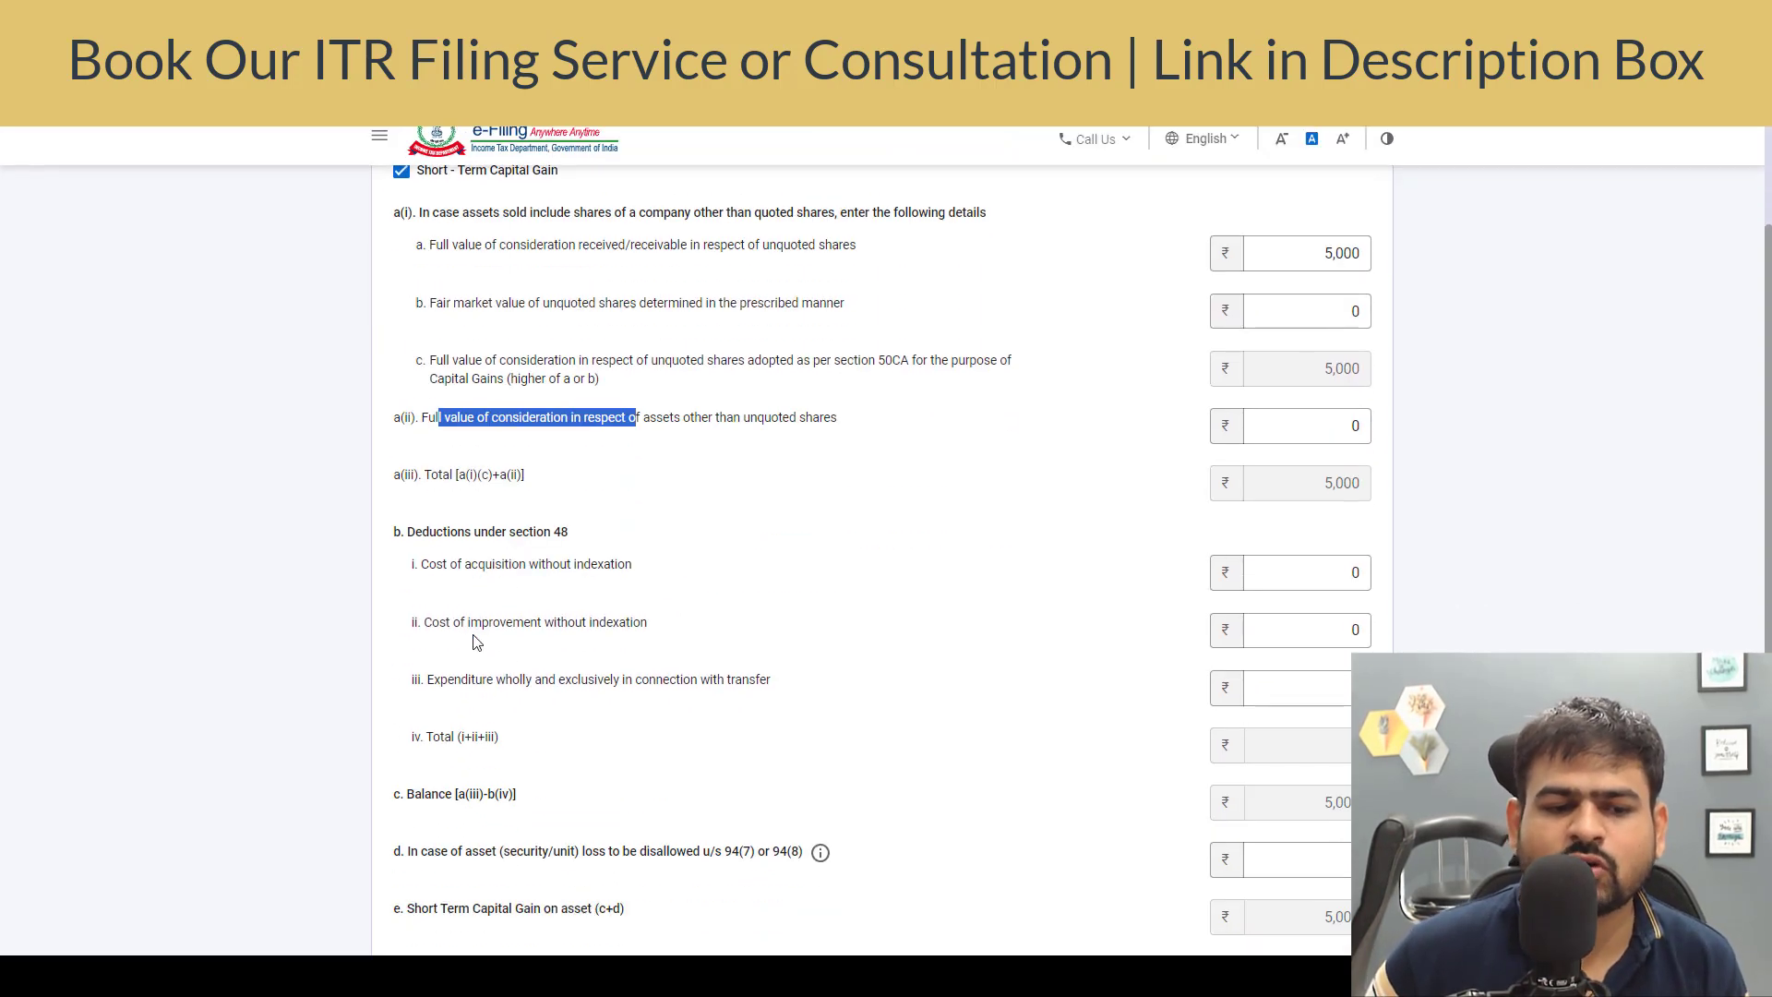
pyautogui.moveTo(443, 572); pyautogui.dragTo(530, 582)
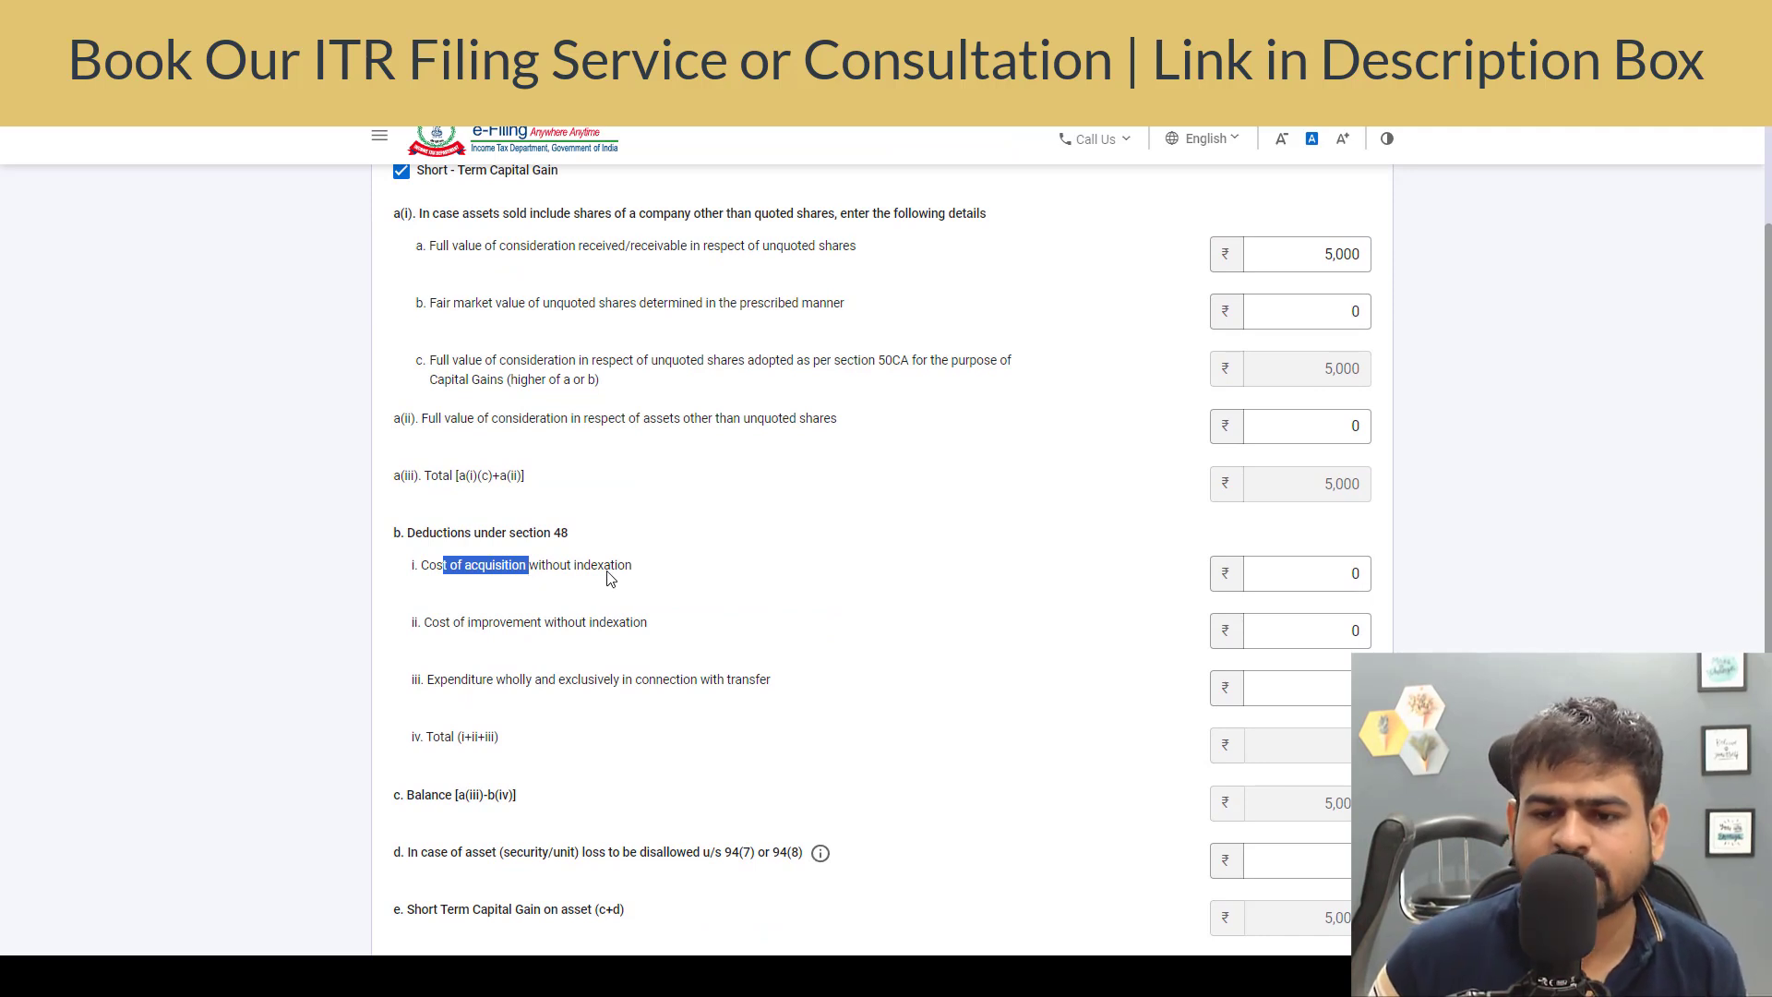
pyautogui.click(1322, 567)
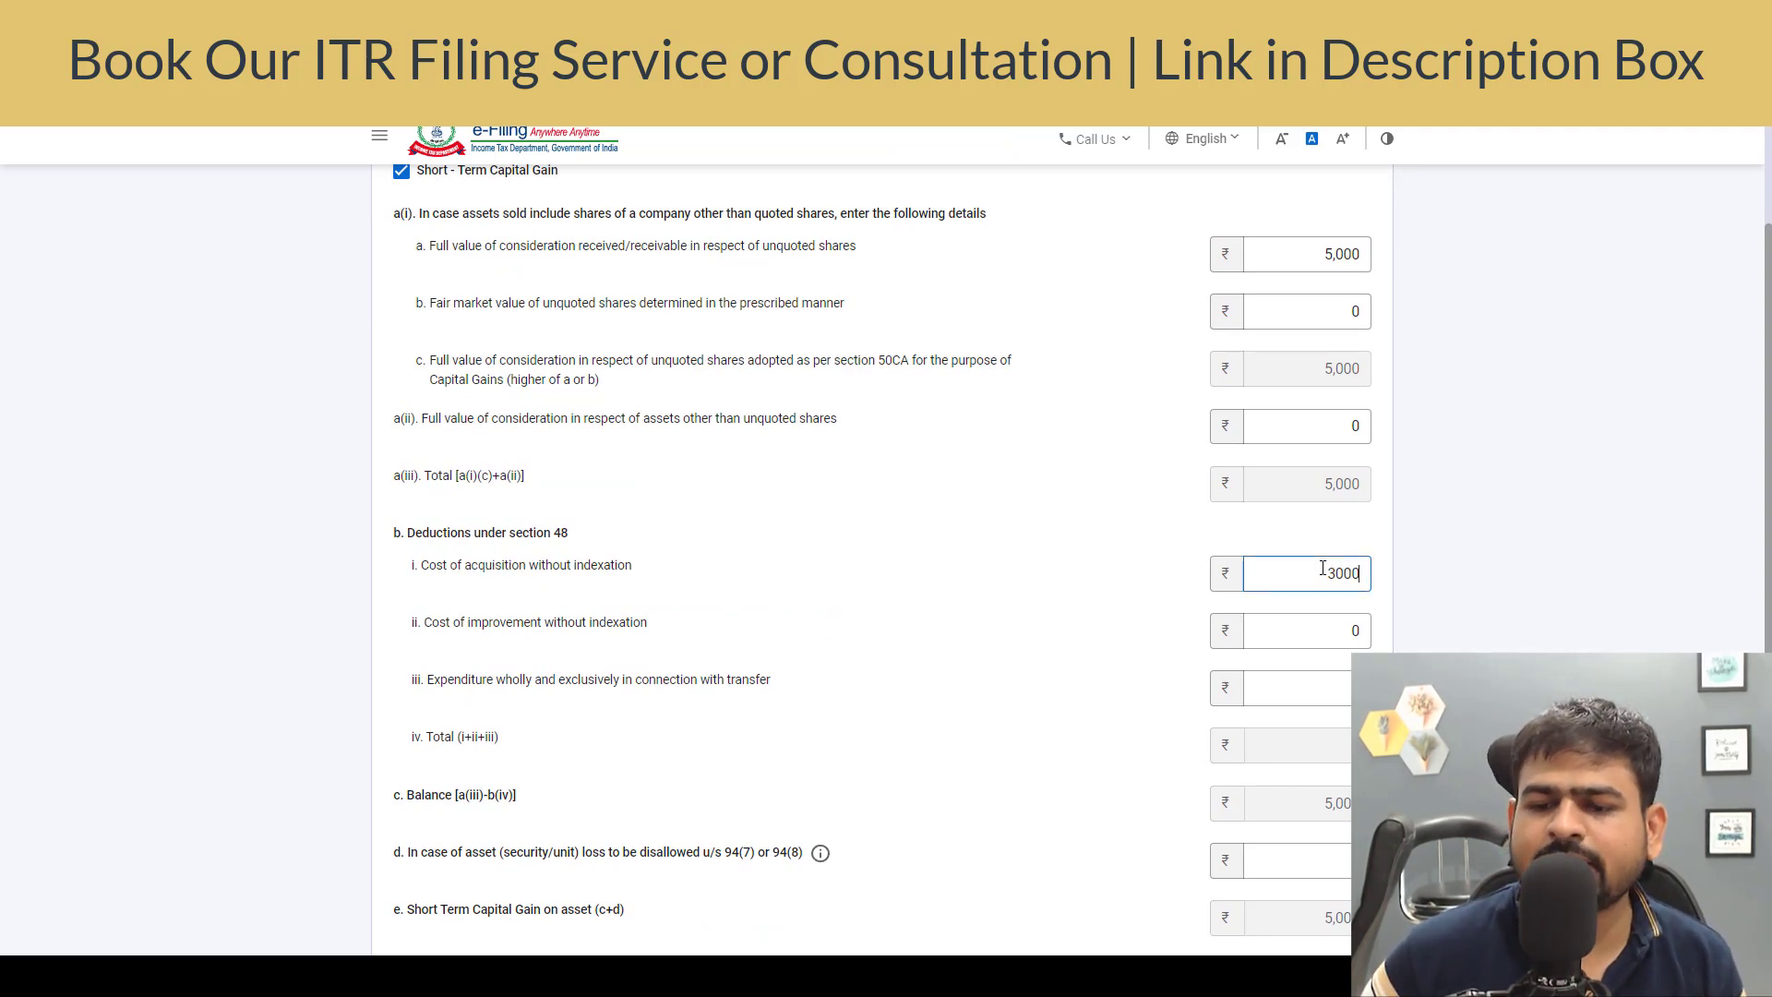
pyautogui.write('3000')
pyautogui.click(1063, 596)
pyautogui.scroll(-4, 1064, 597)
pyautogui.moveTo(1319, 567); pyautogui.dragTo(1404, 581)
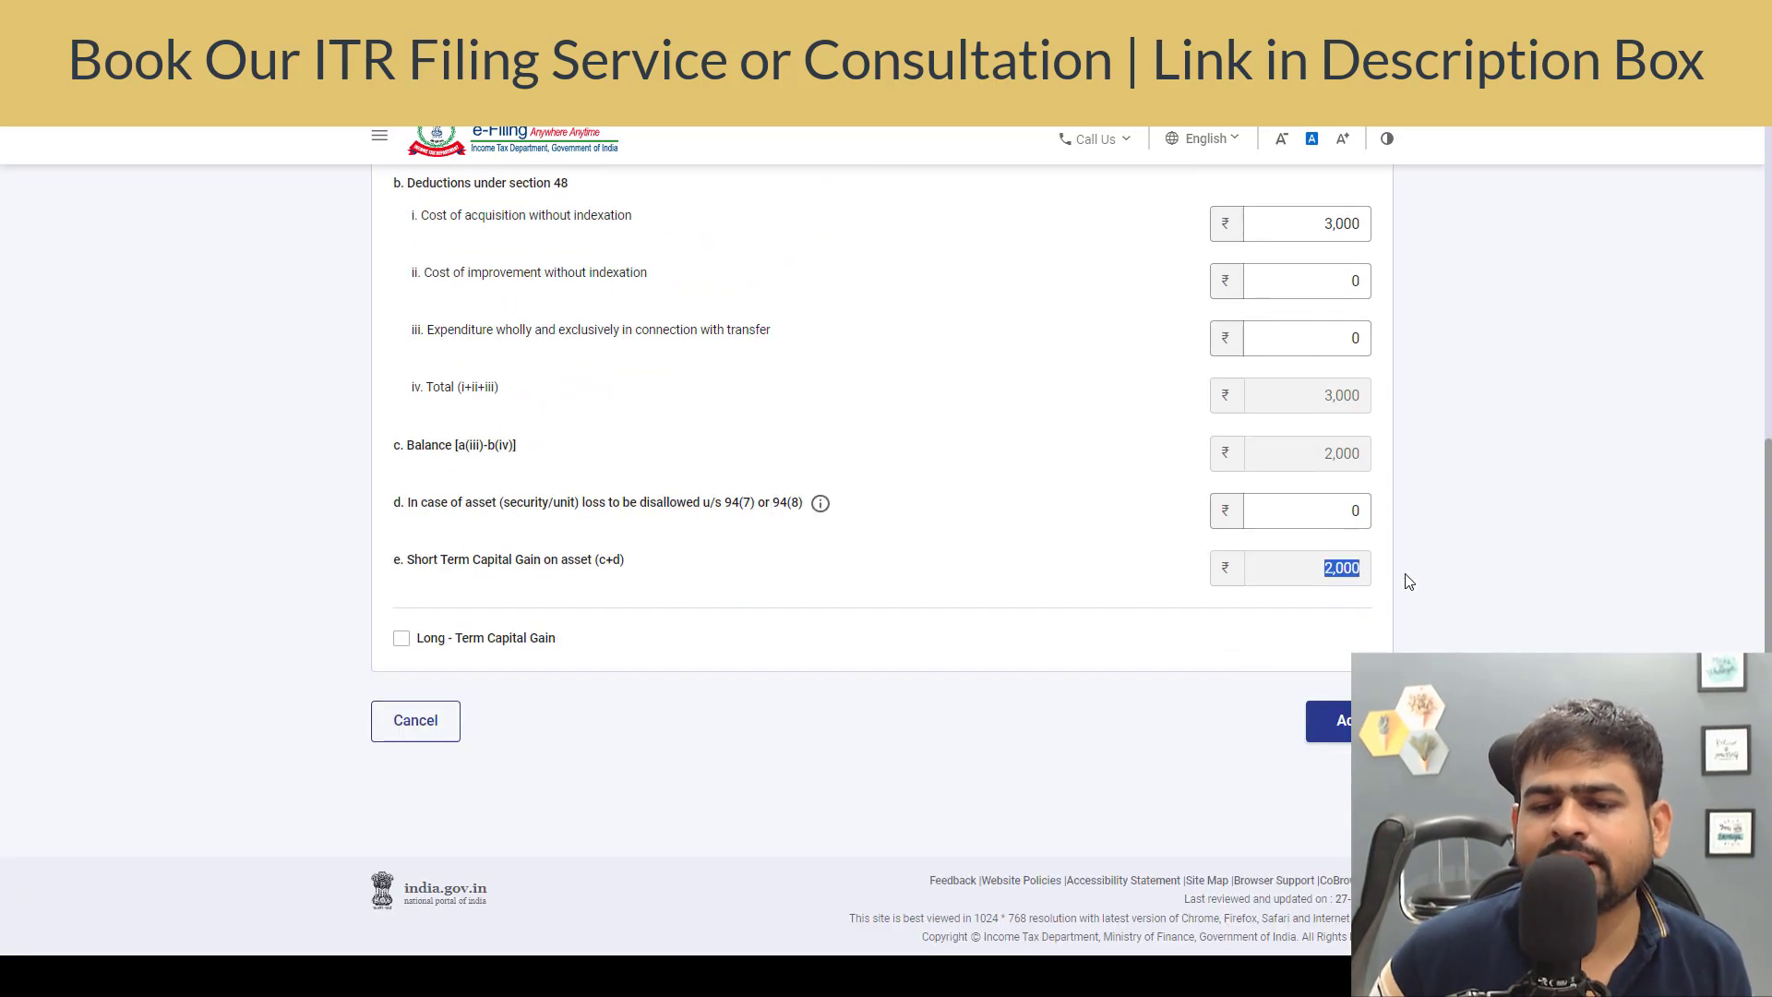
pyautogui.click(1329, 721)
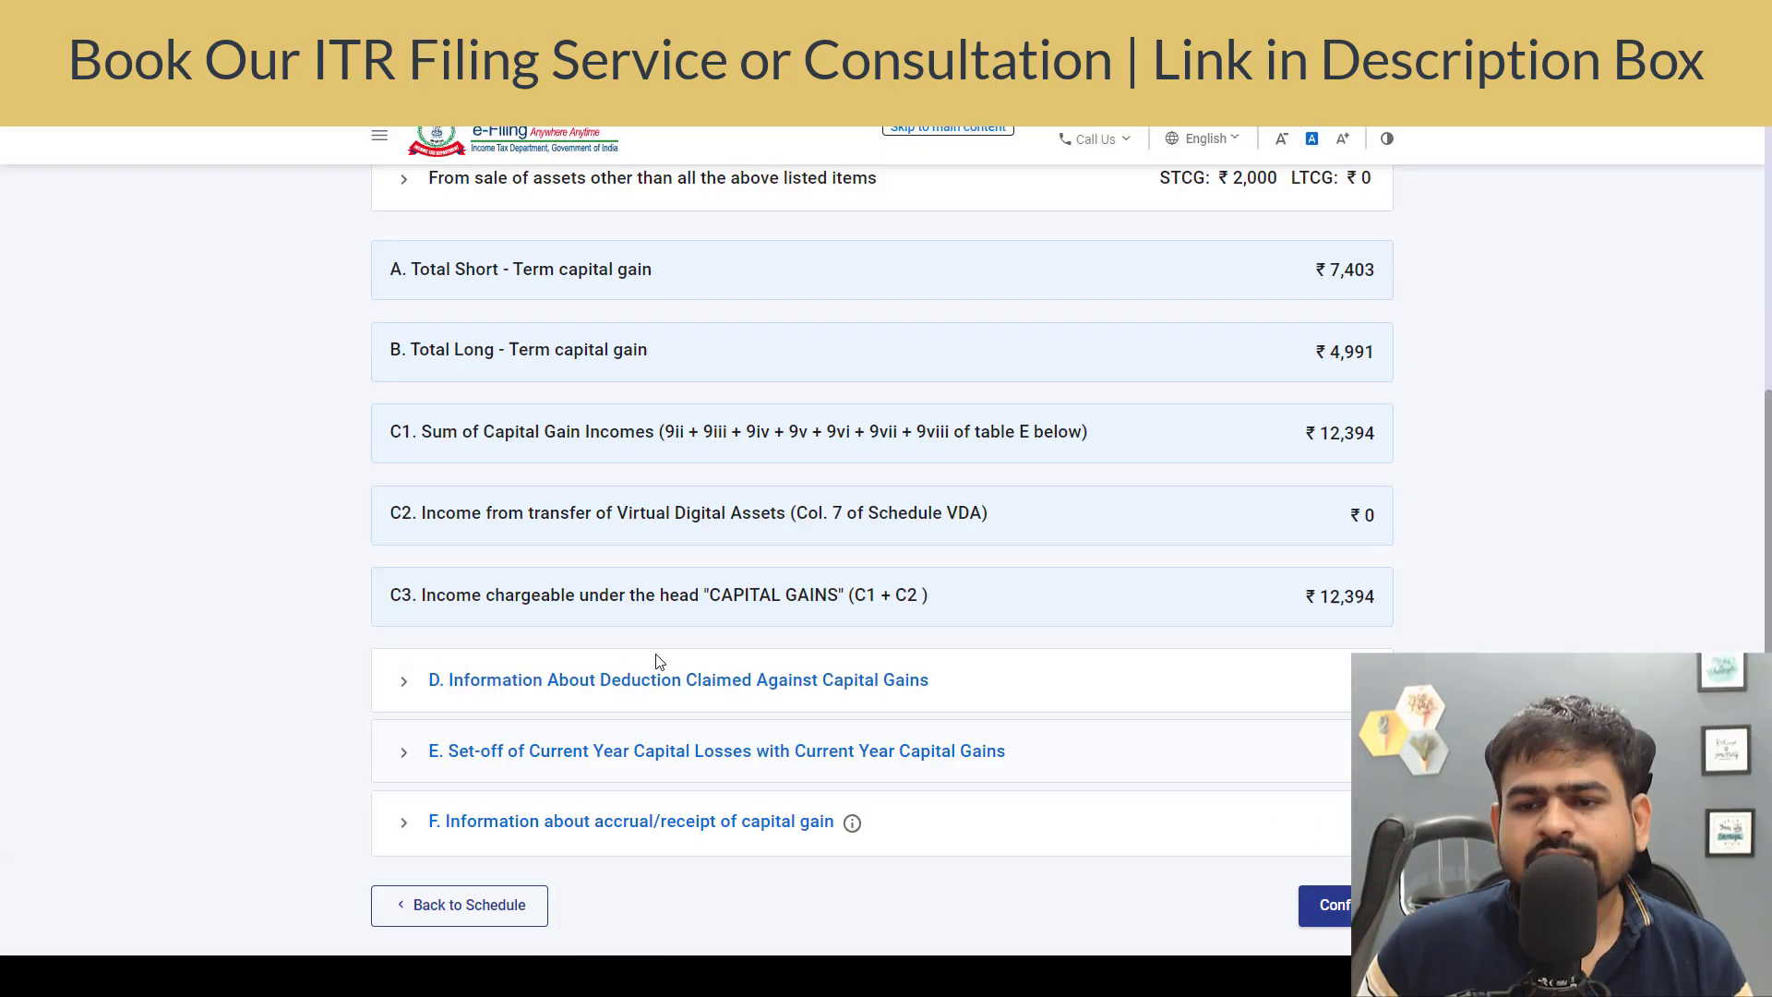
# Step: Open the add-details table in section F, Information about accrual/receipt of capital gain
pyautogui.scroll(-5, 1107, 573)
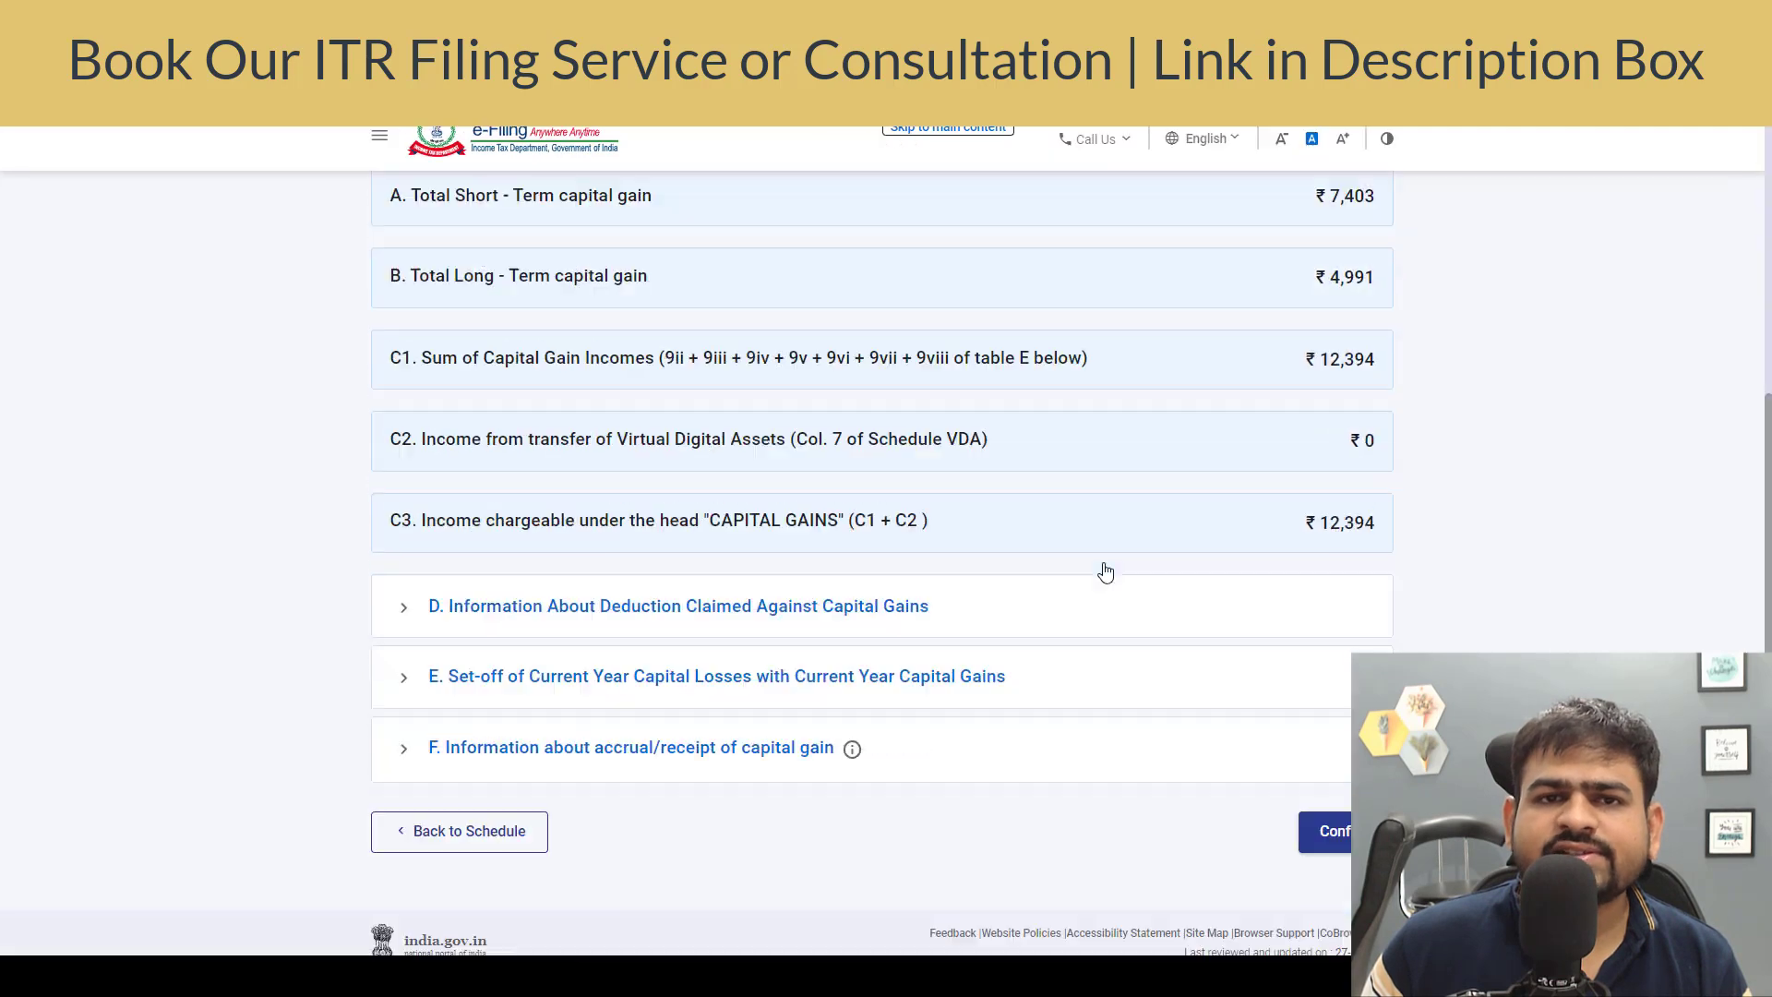
pyautogui.click(403, 694)
pyautogui.scroll(-1, 678, 731)
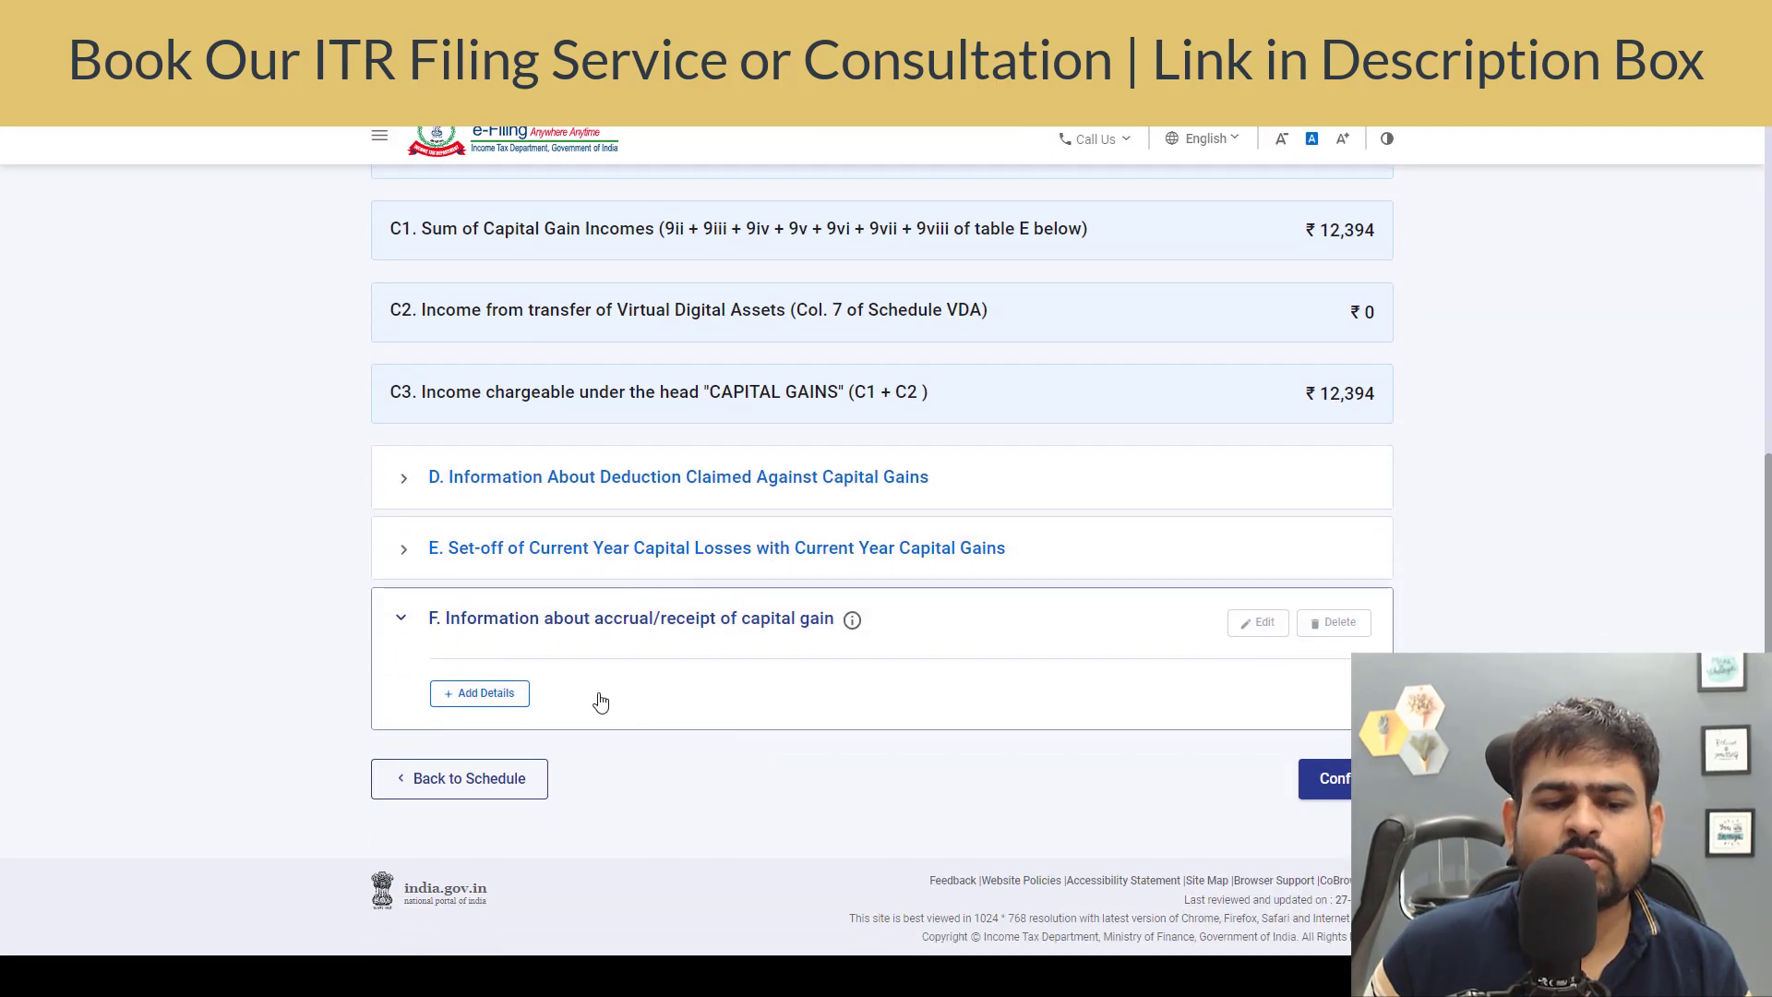
pyautogui.click(506, 704)
pyautogui.scroll(-8, 711, 712)
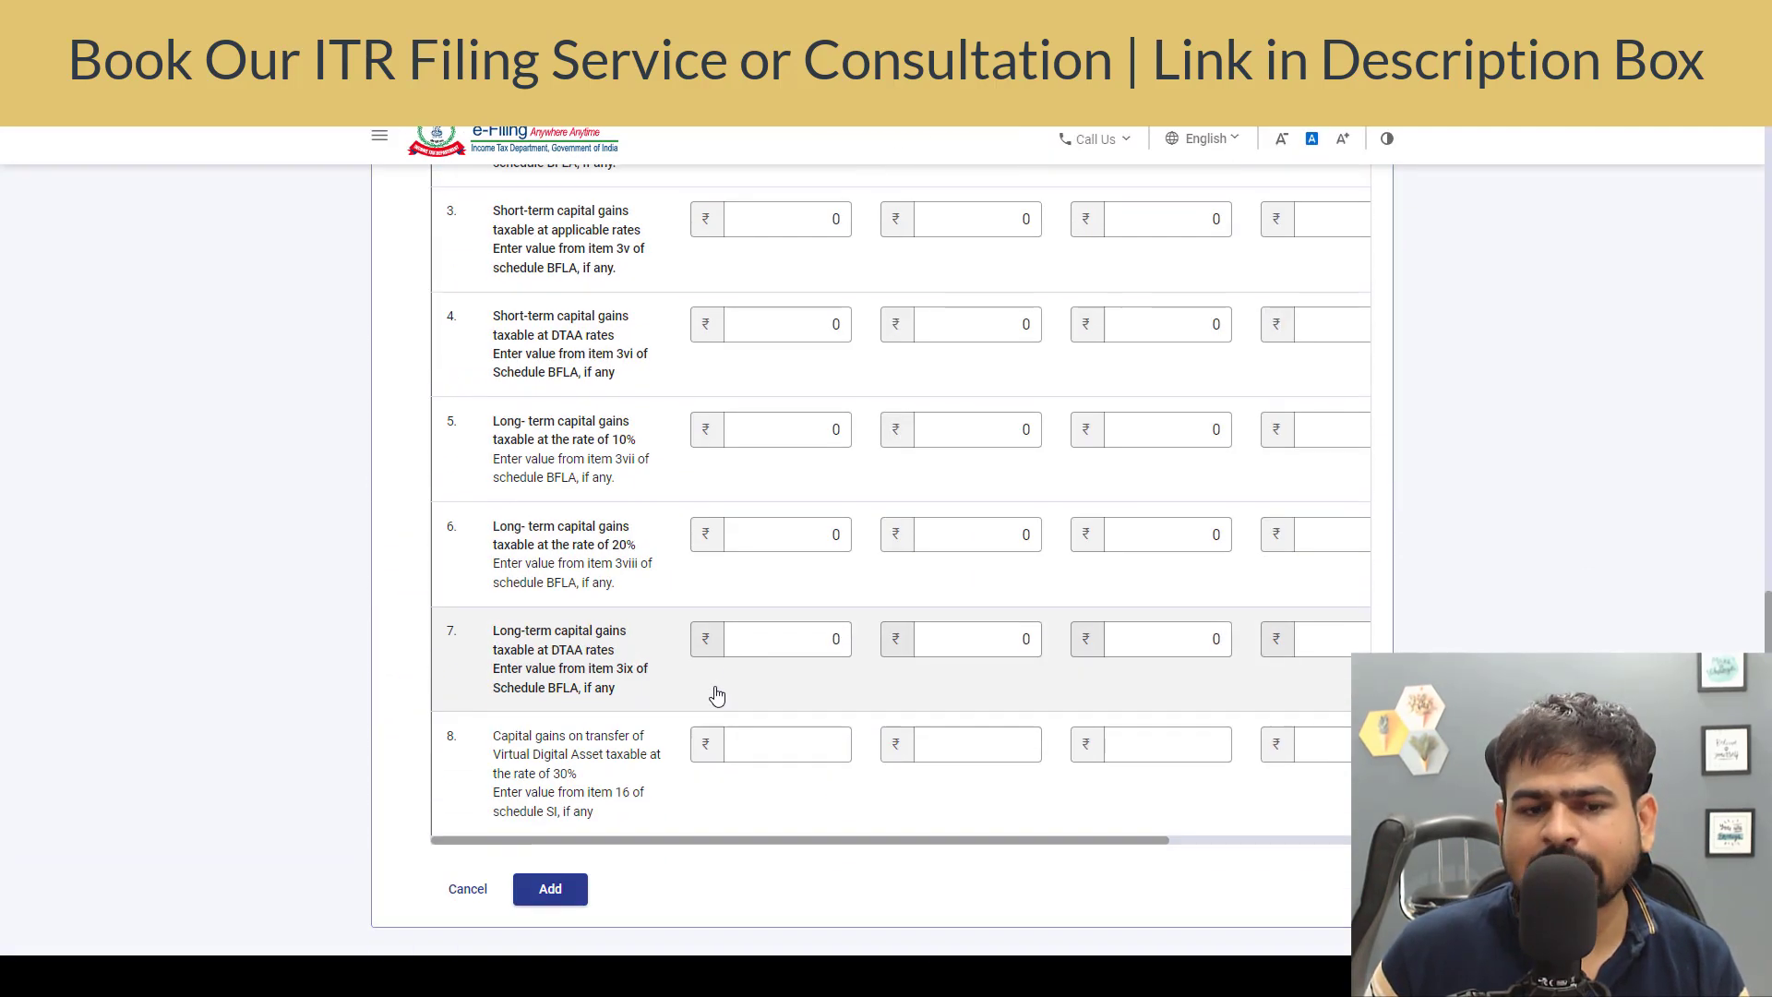
# Step: Examine section F's quarterly periods and 15% short-term gains row against the period-wise gains in the Report PDF
pyautogui.scroll(2, 717, 697)
pyautogui.scroll(2, 718, 693)
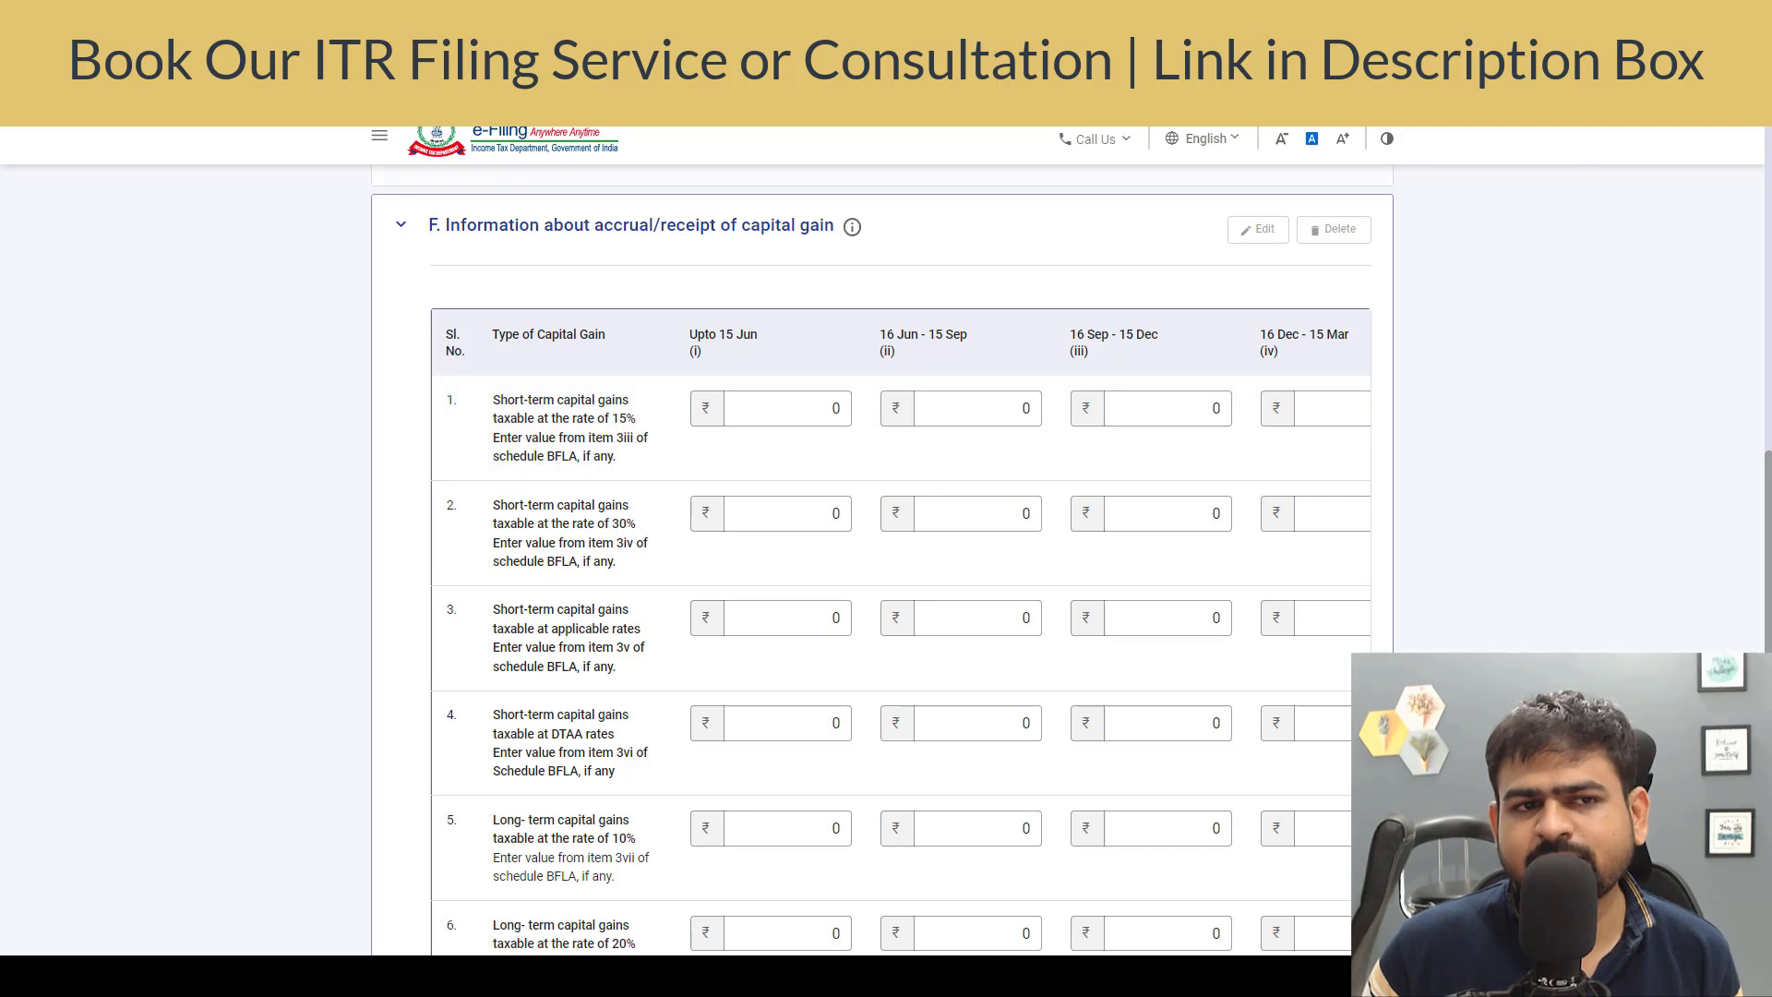
pyautogui.hotkey('alt', 'Tab')
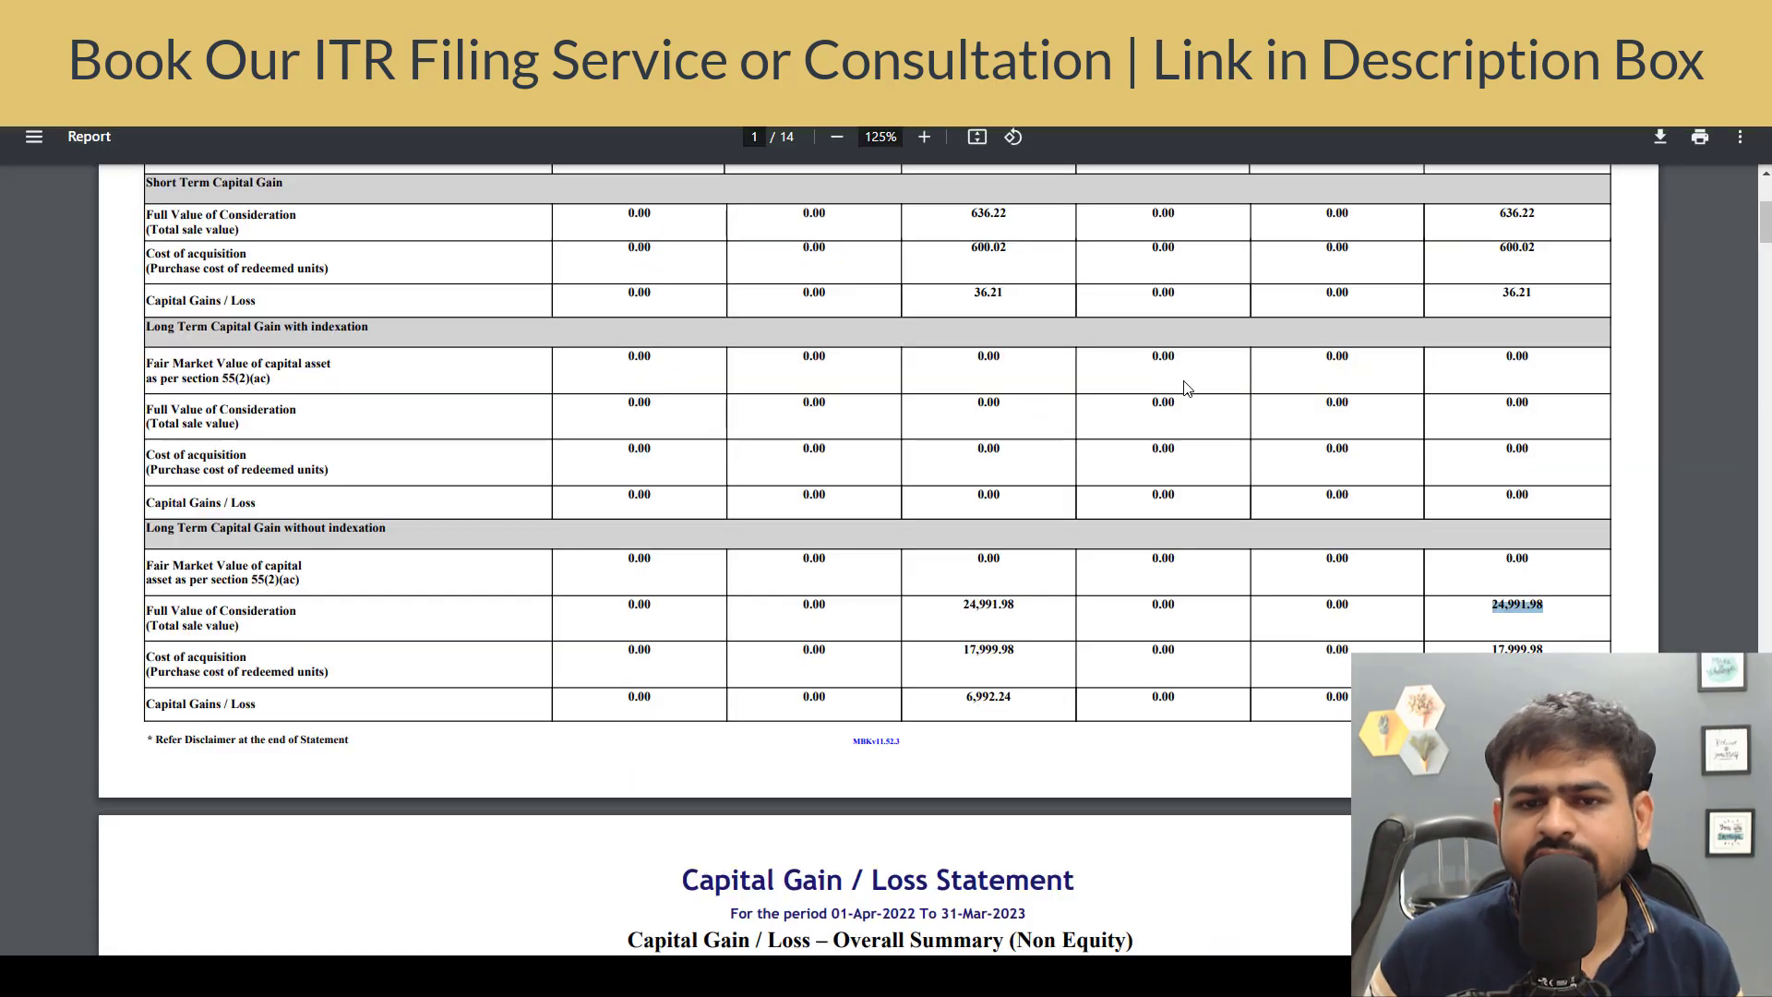
pyautogui.hotkey('alt', 'Tab')
pyautogui.scroll(10, 1004, 549)
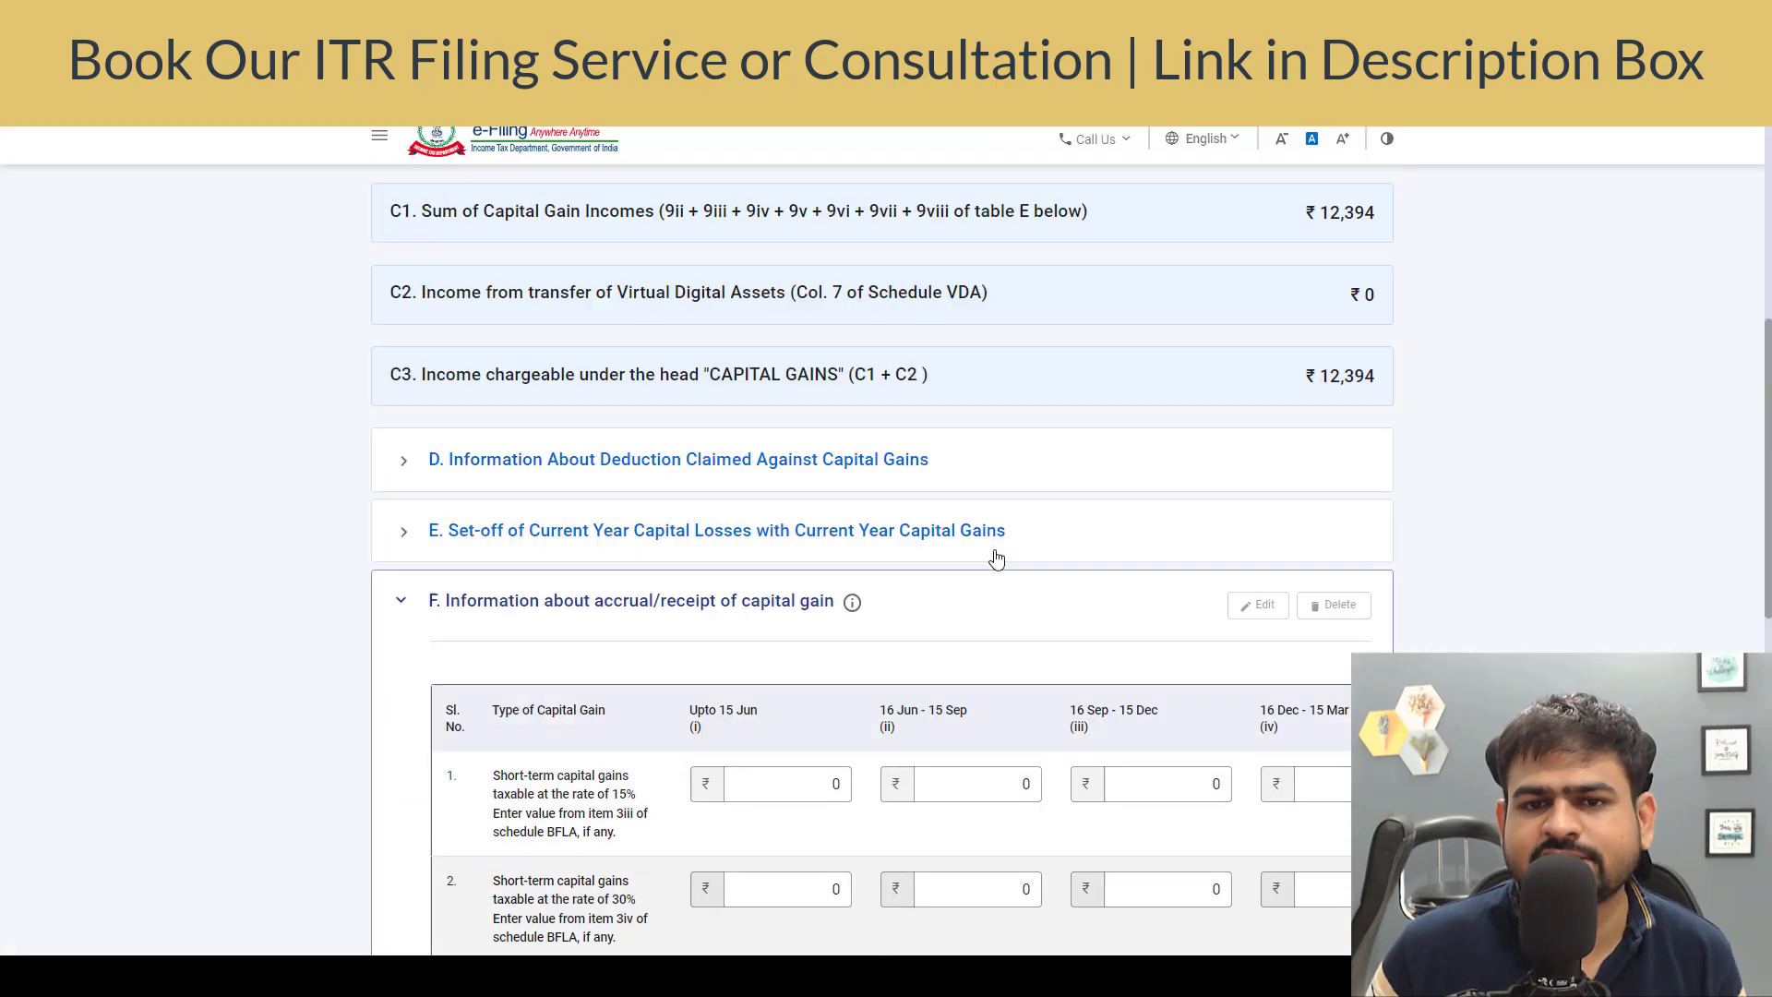
pyautogui.scroll(3, 1282, 292)
pyautogui.scroll(-10, 1301, 453)
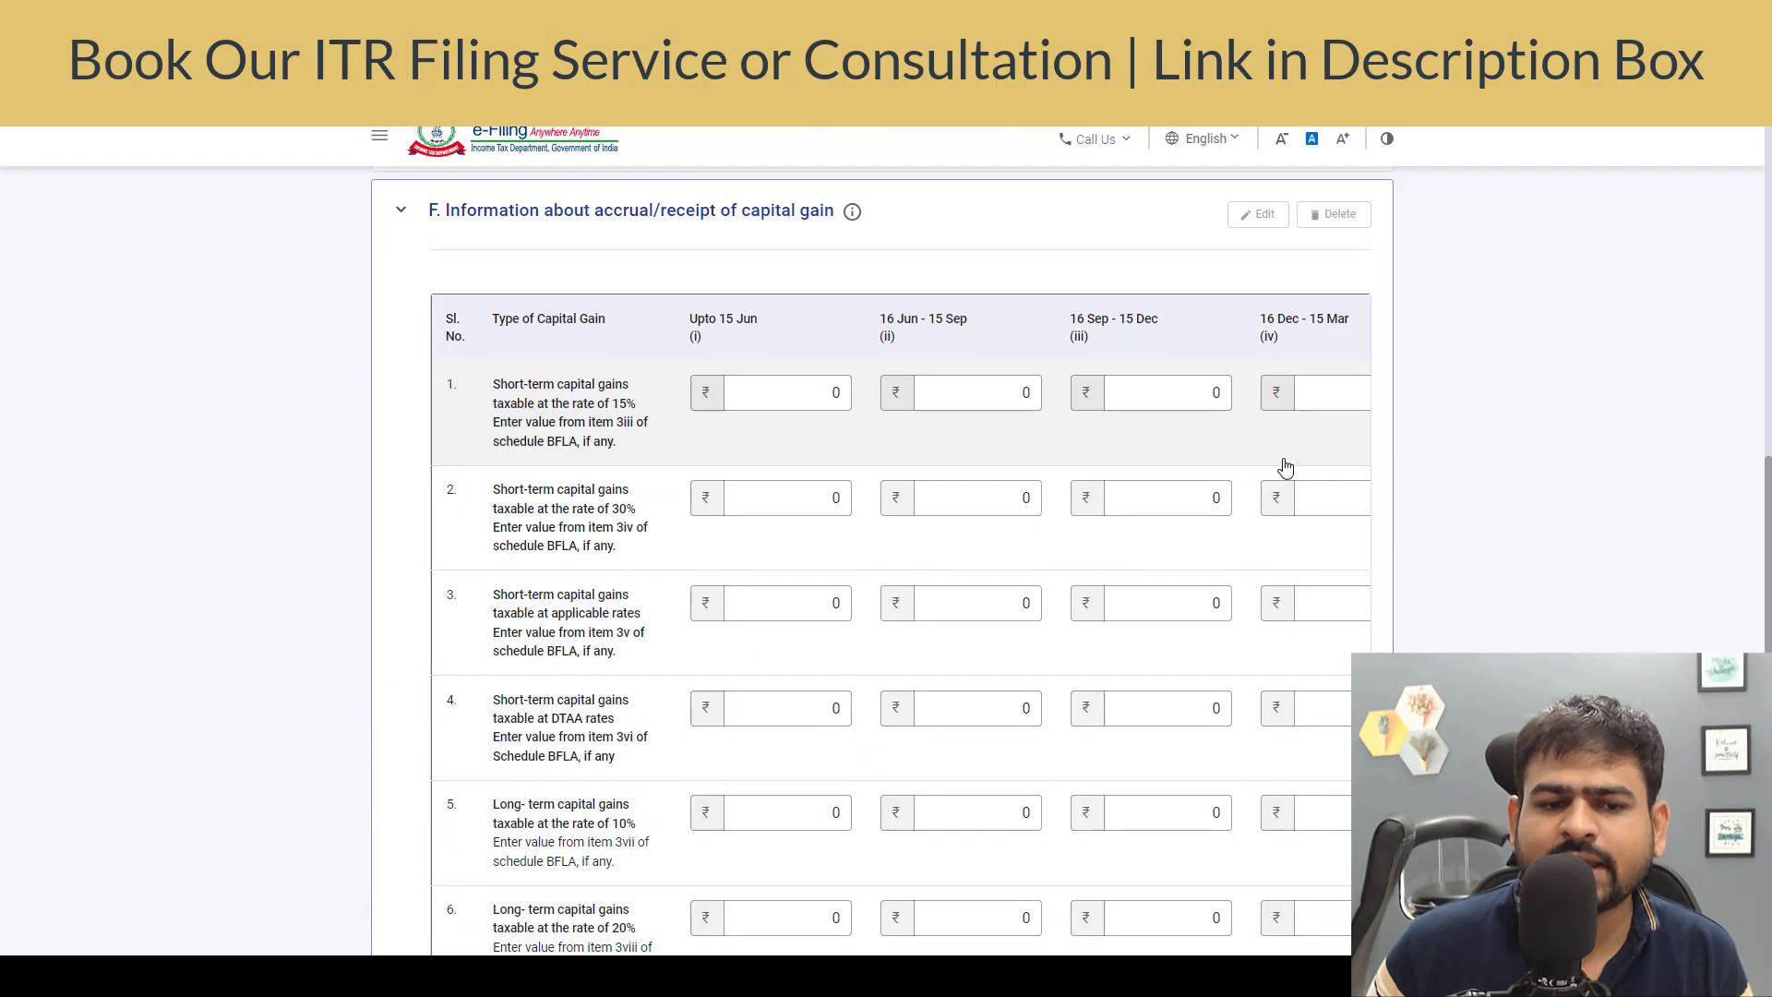
pyautogui.moveTo(578, 382); pyautogui.dragTo(645, 436)
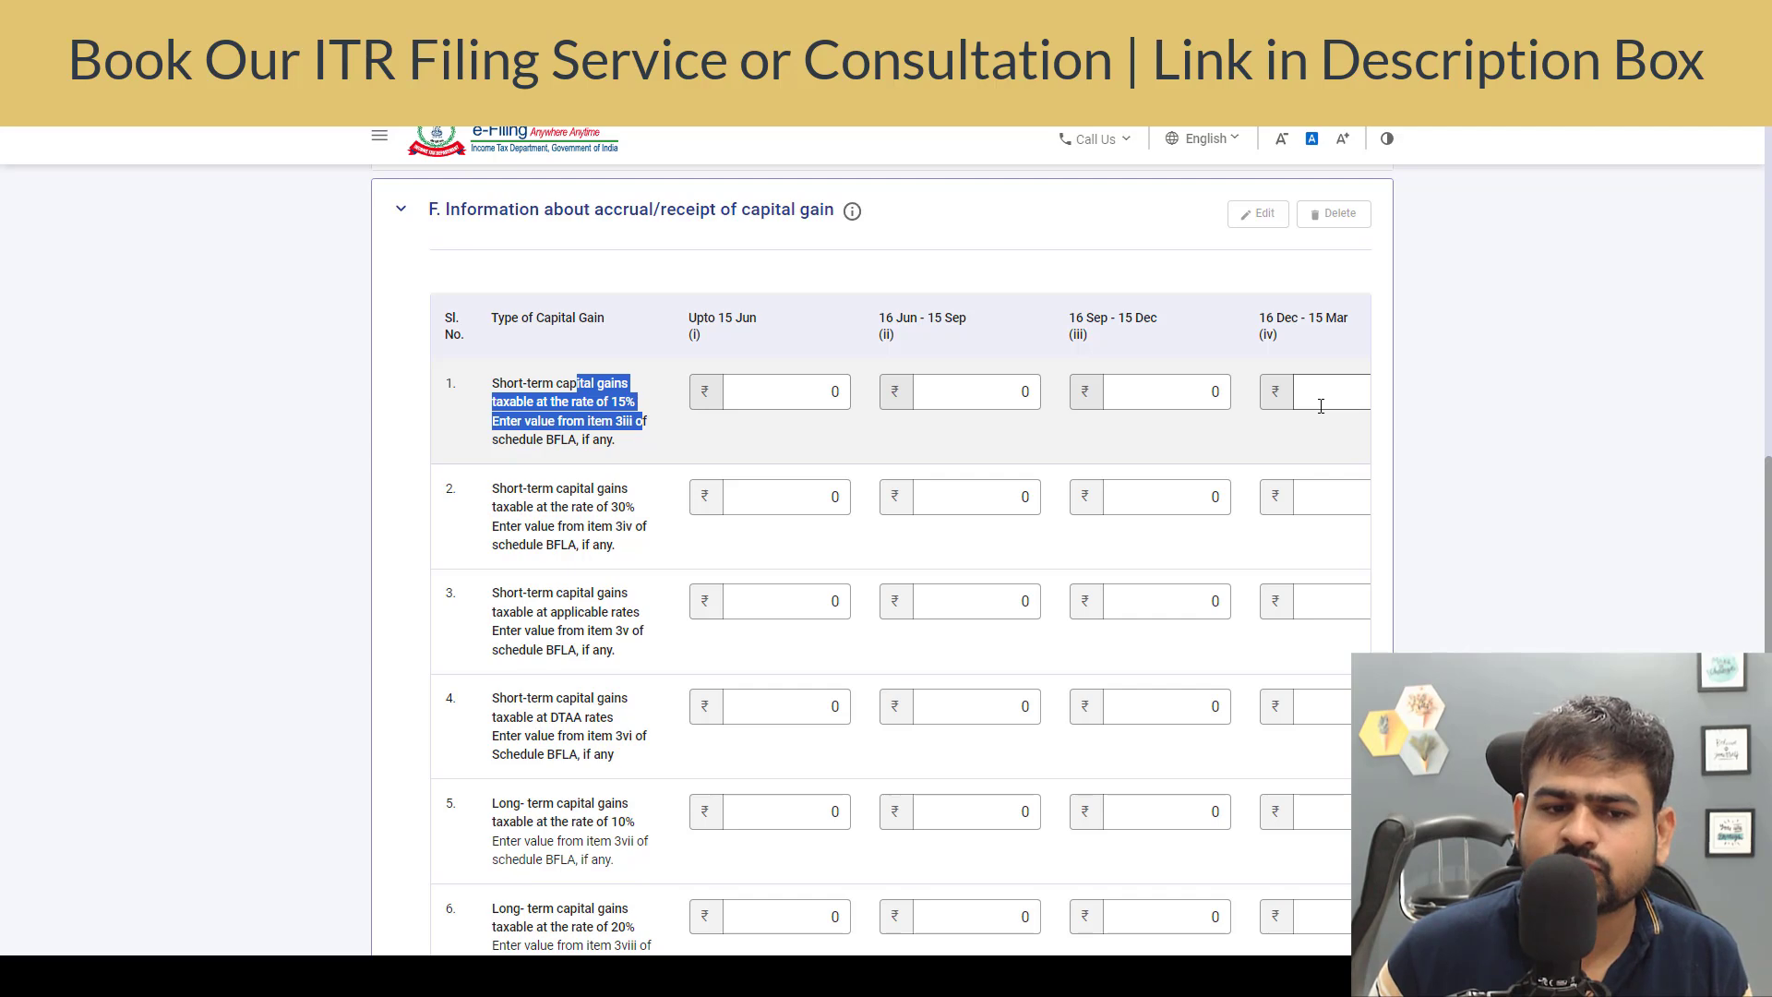
# Step: Review section F's rows for 10% long-term gains and applicable-rate short-term gains against the STCG and LTCG figures of the listed asset categories
pyautogui.scroll(-2, 793, 591)
pyautogui.moveTo(544, 609); pyautogui.dragTo(633, 644)
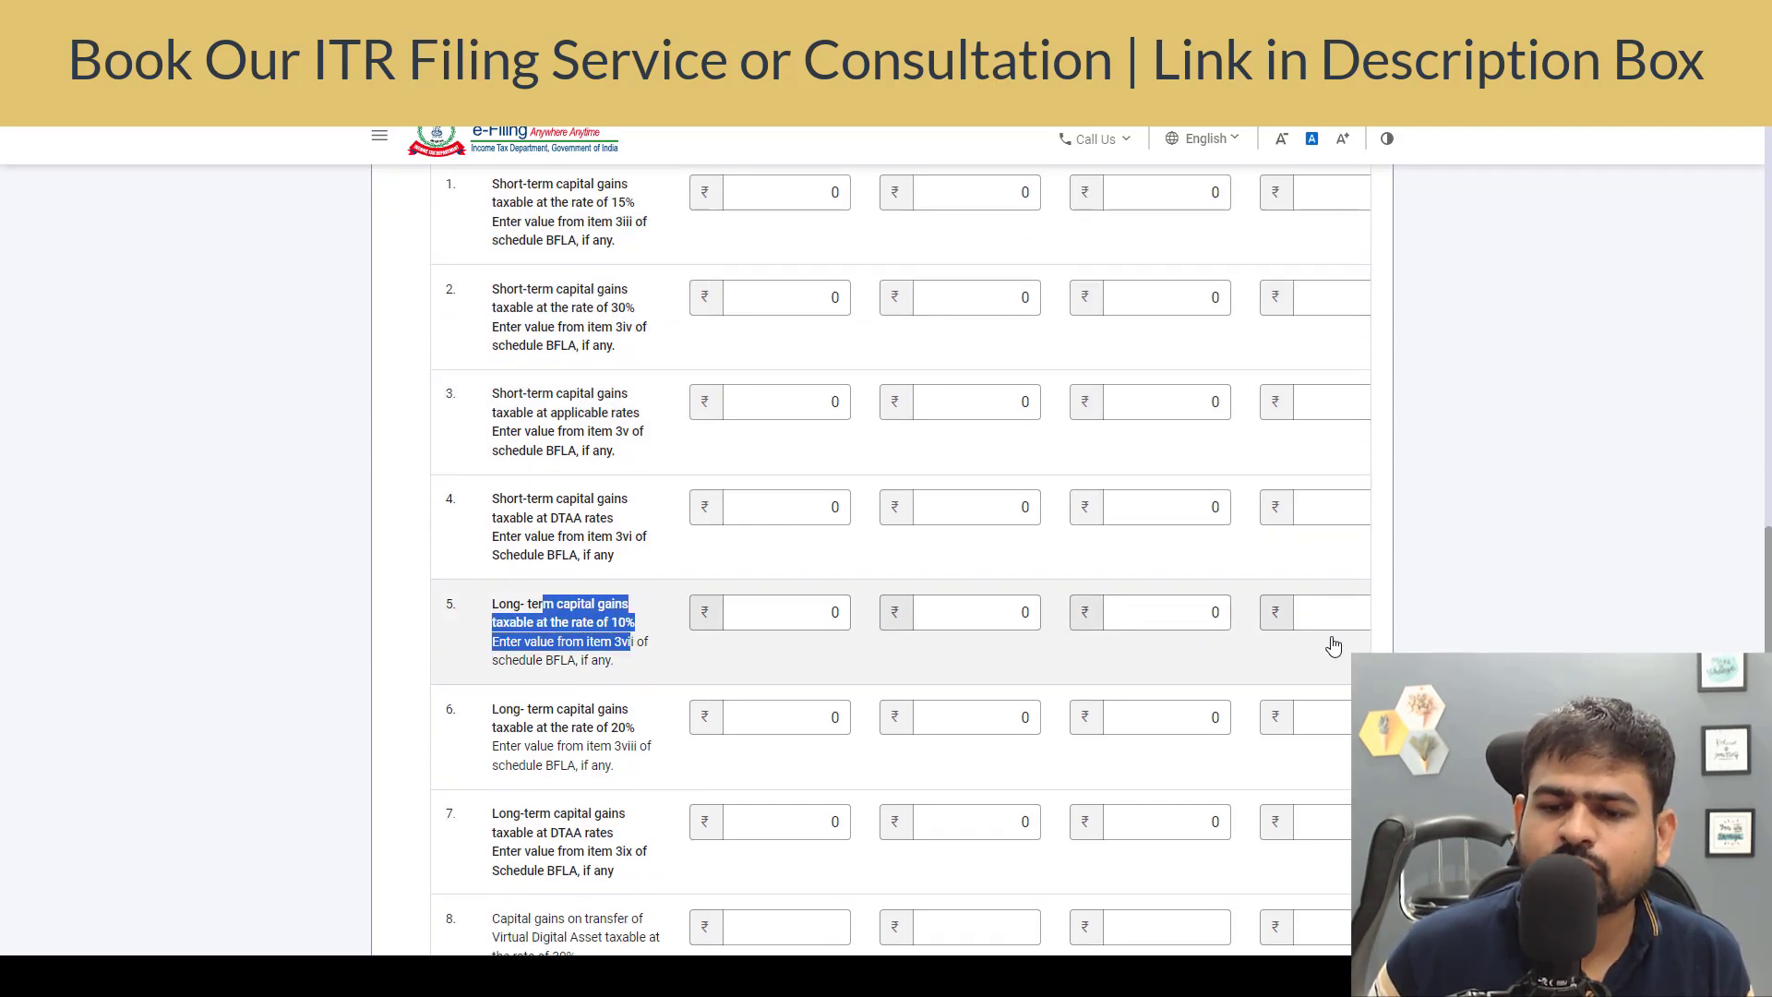
pyautogui.scroll(-4, 600, 478)
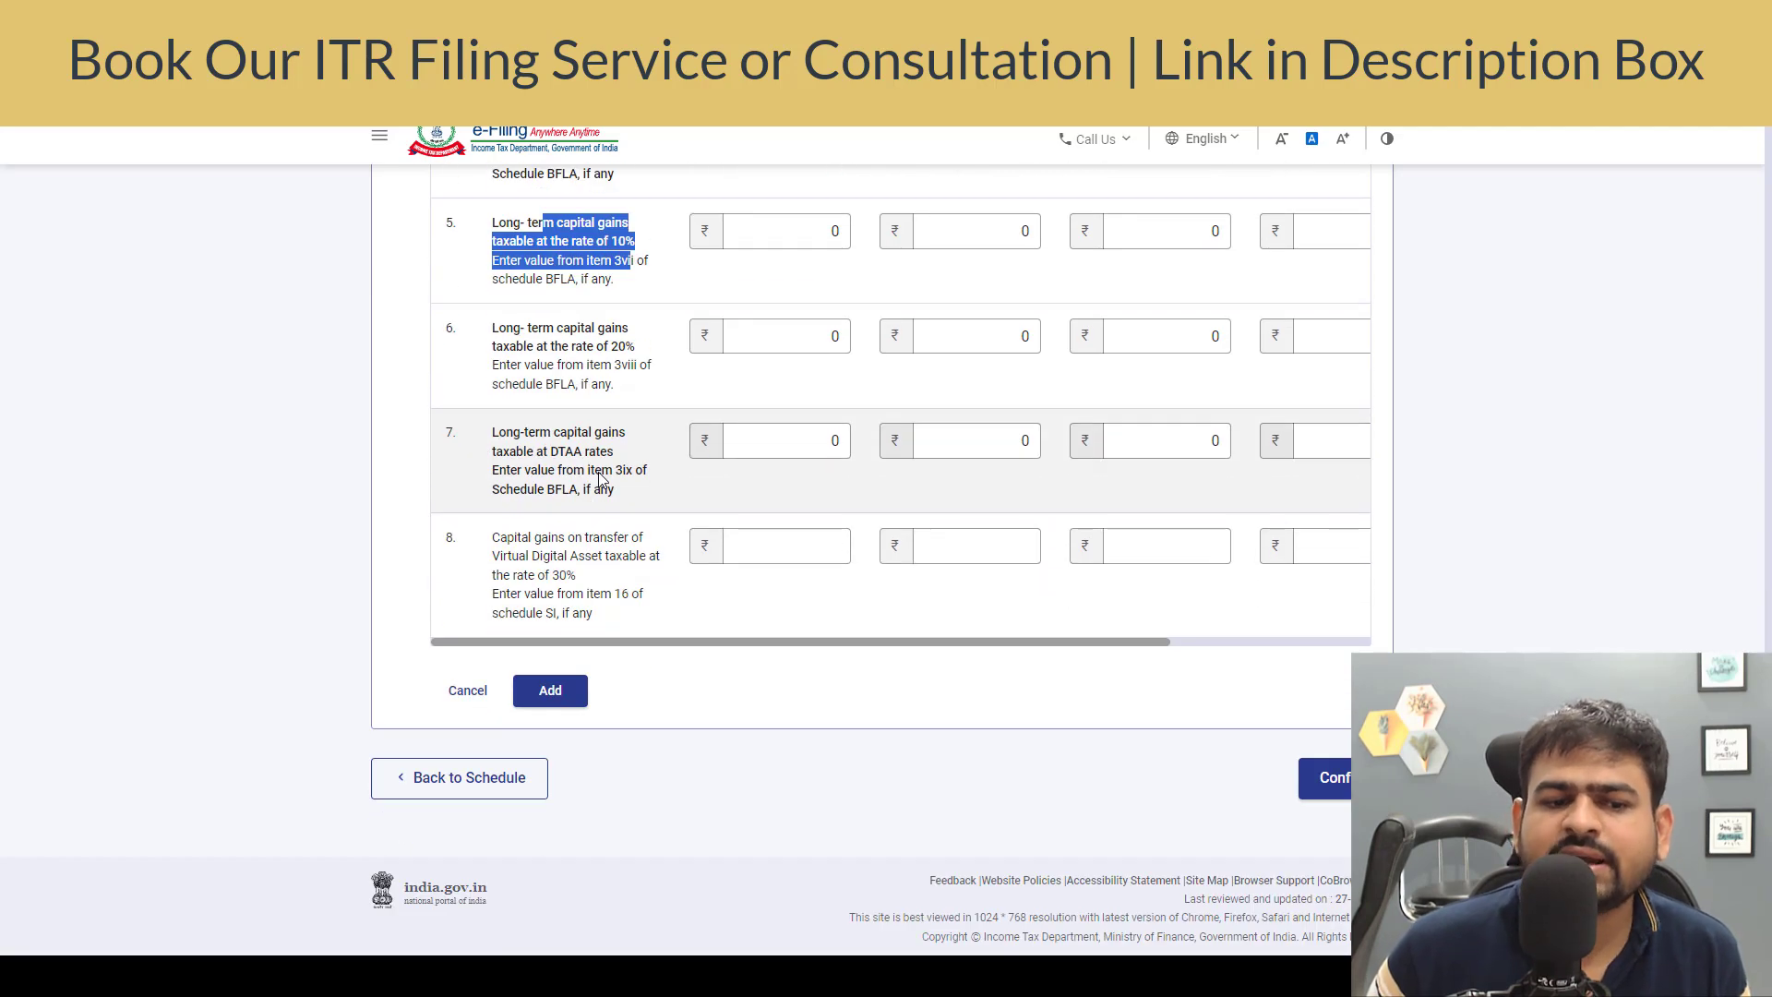
pyautogui.scroll(6, 600, 489)
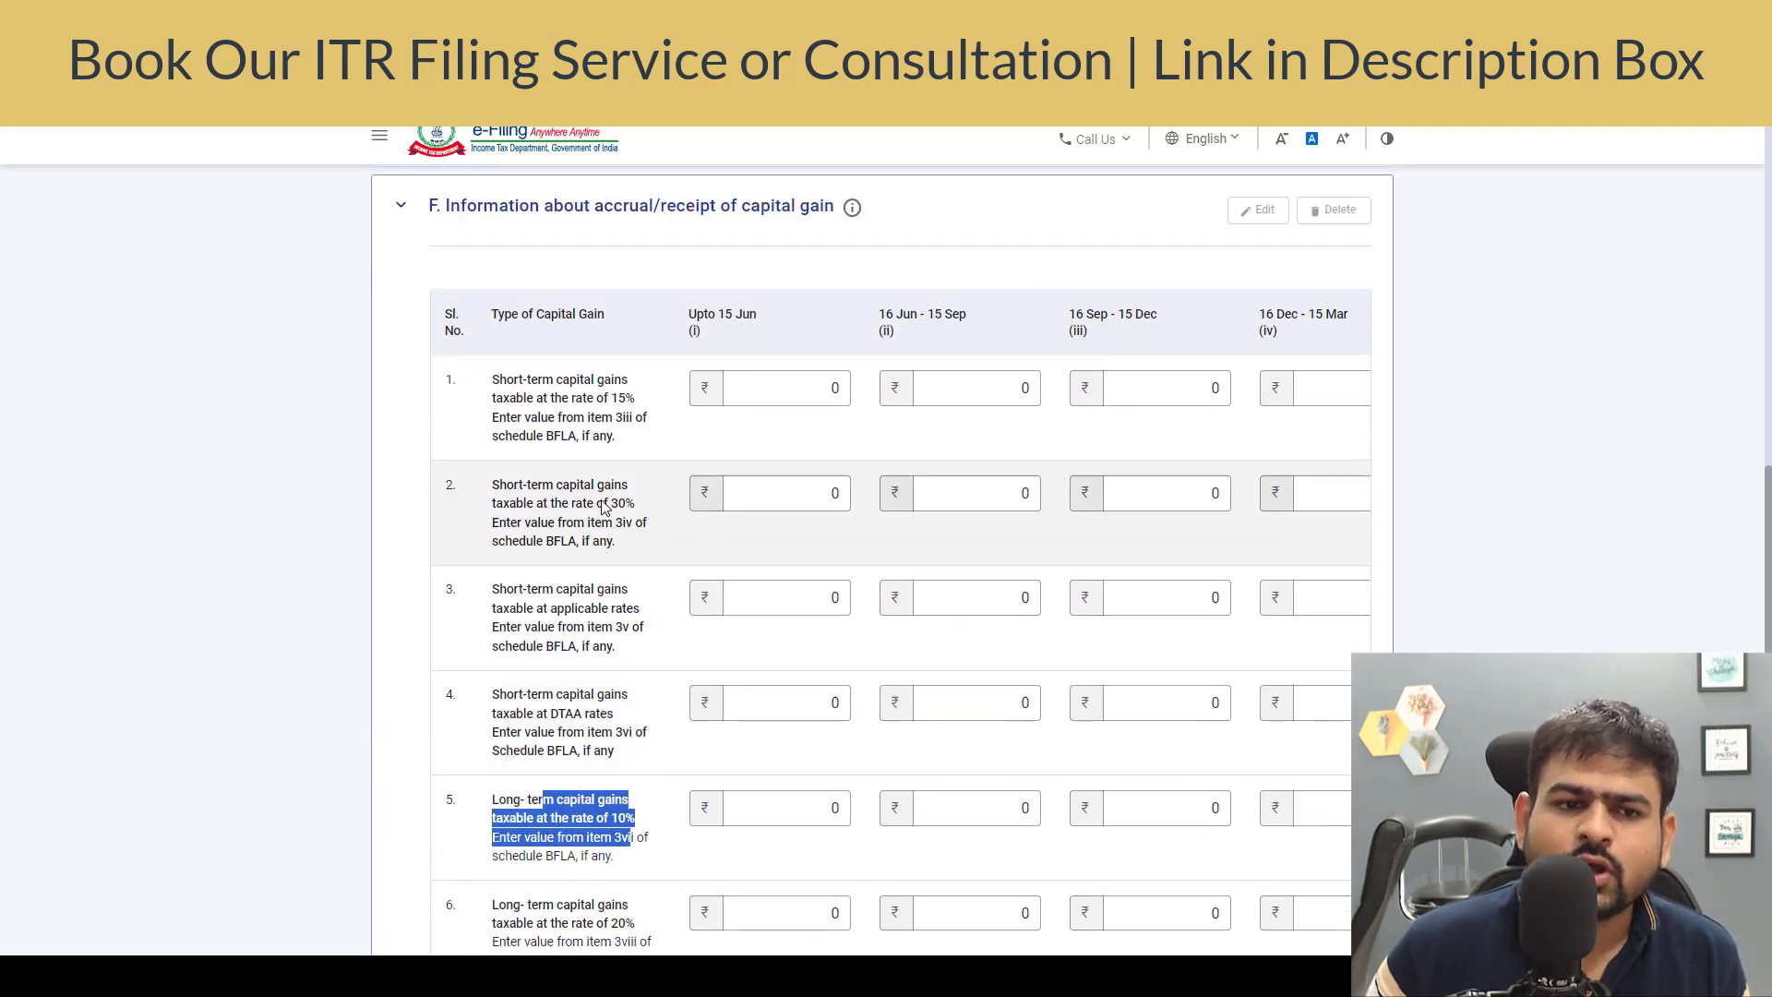
pyautogui.moveTo(499, 611); pyautogui.dragTo(585, 652)
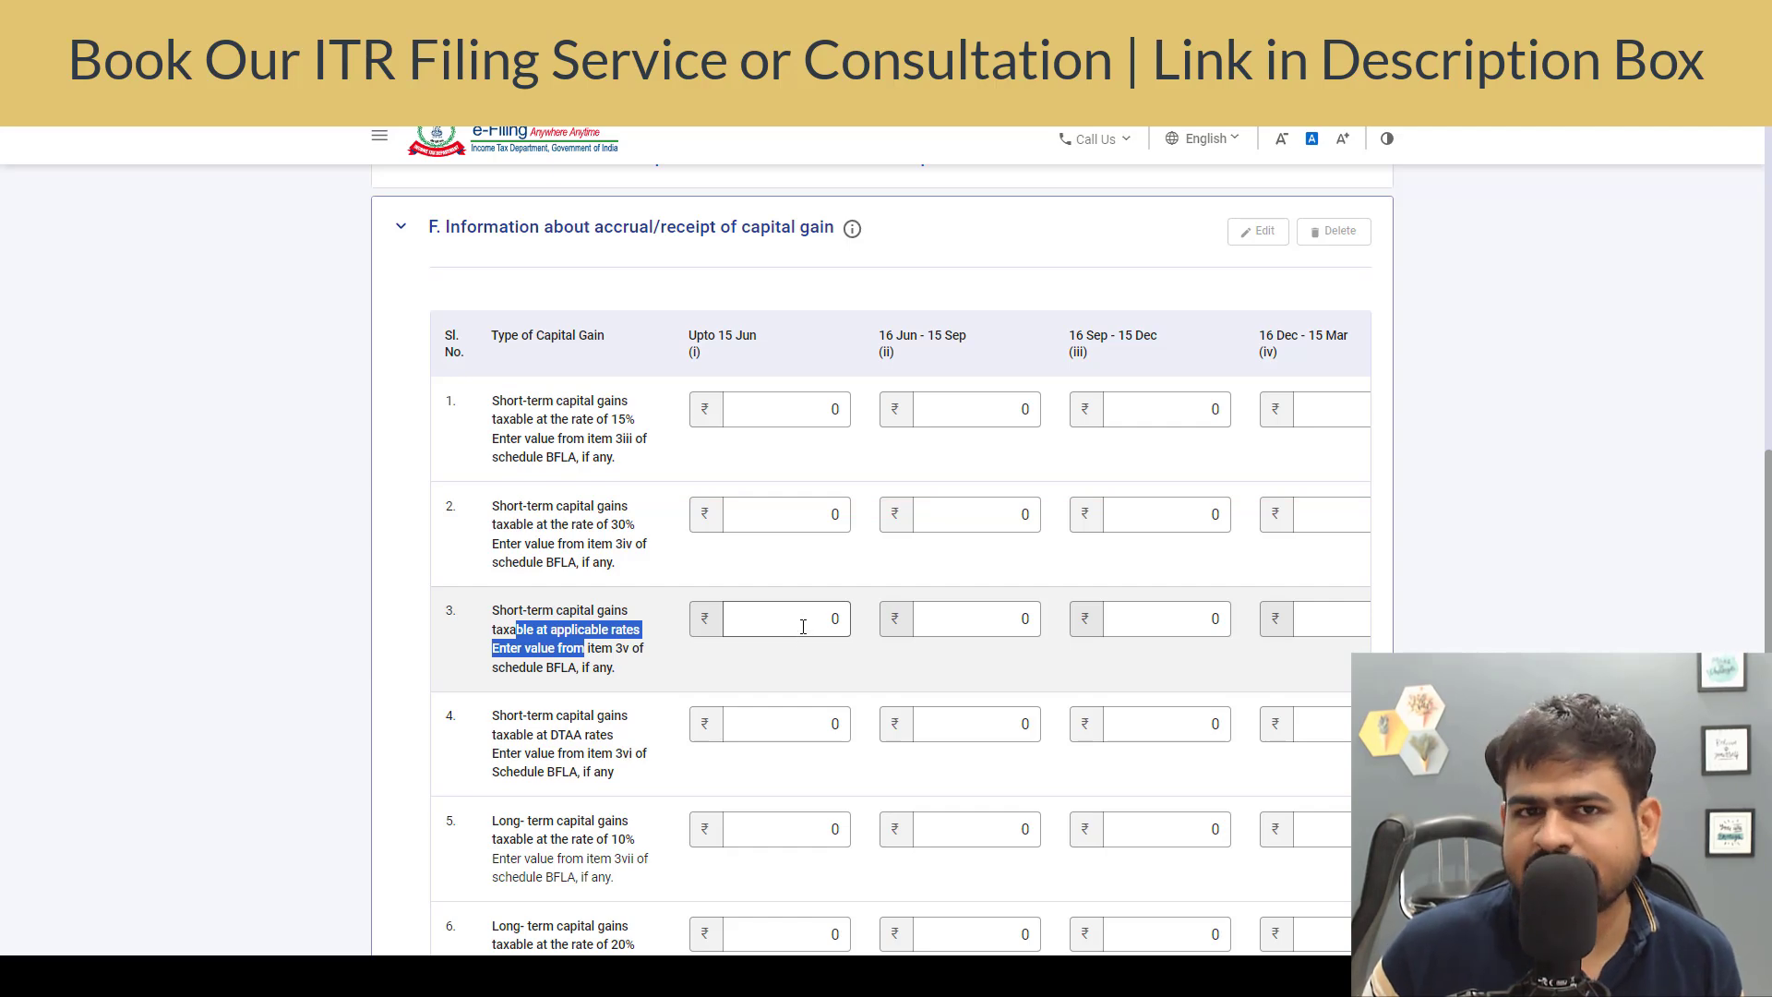
pyautogui.scroll(4, 862, 666)
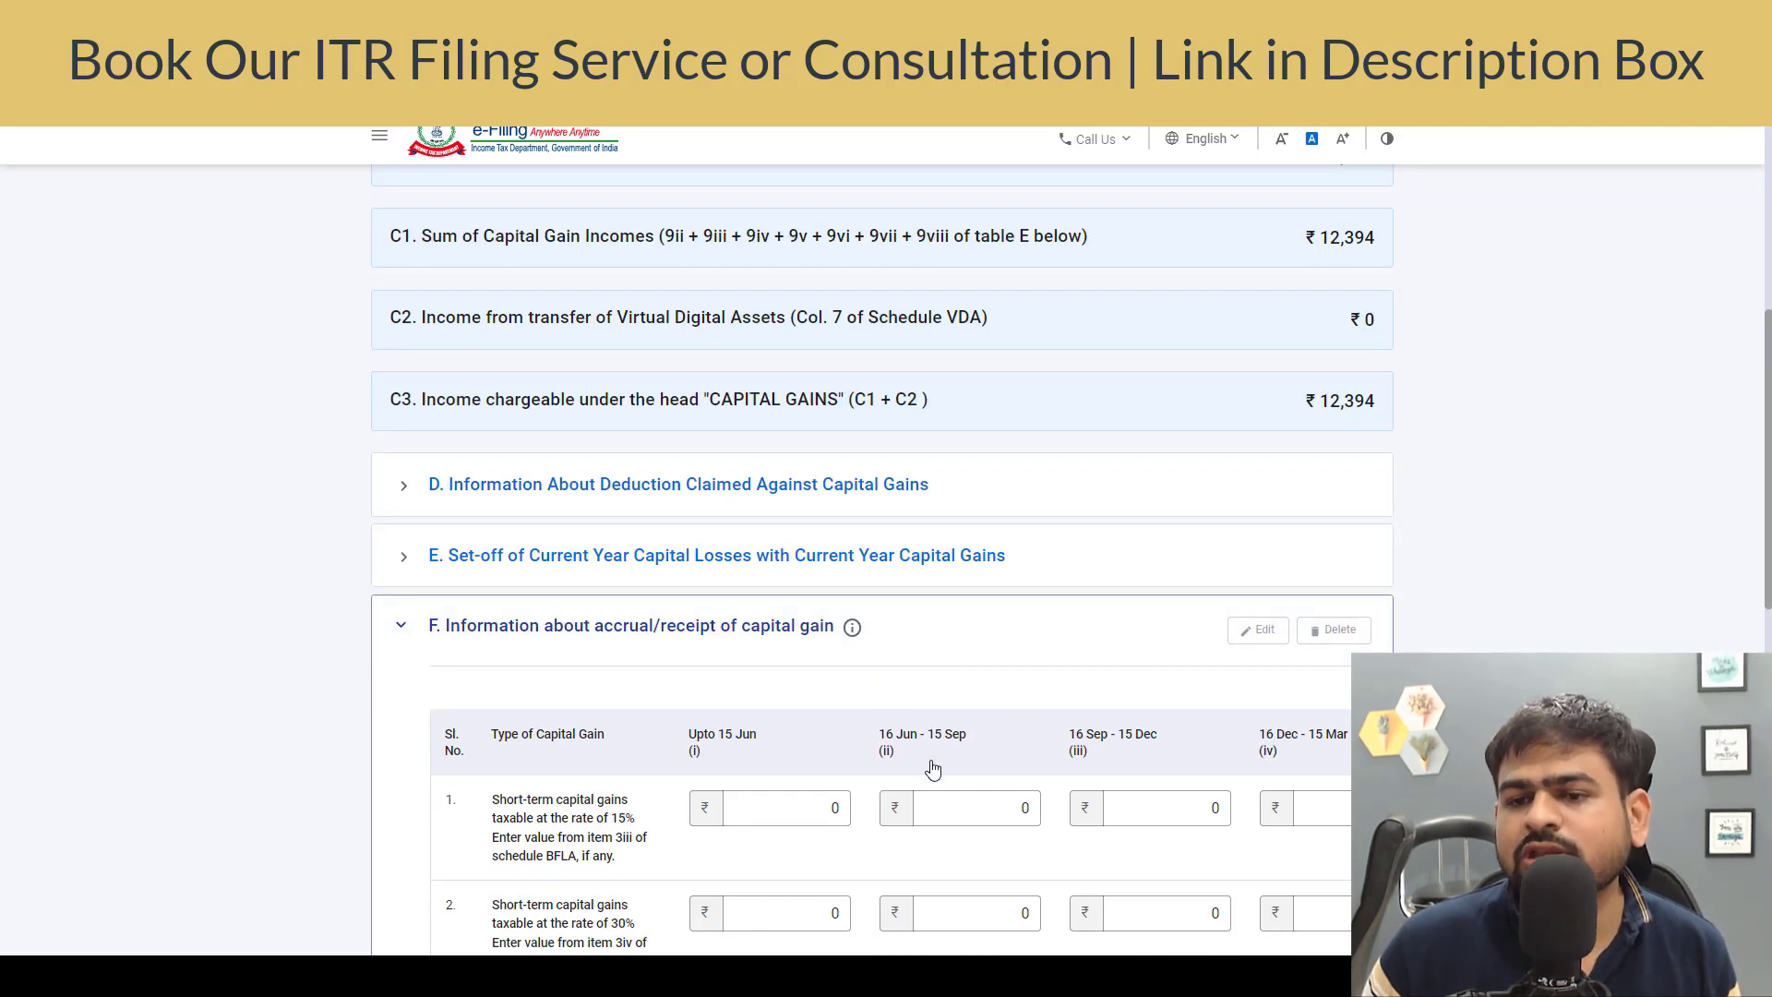
pyautogui.scroll(6, 938, 762)
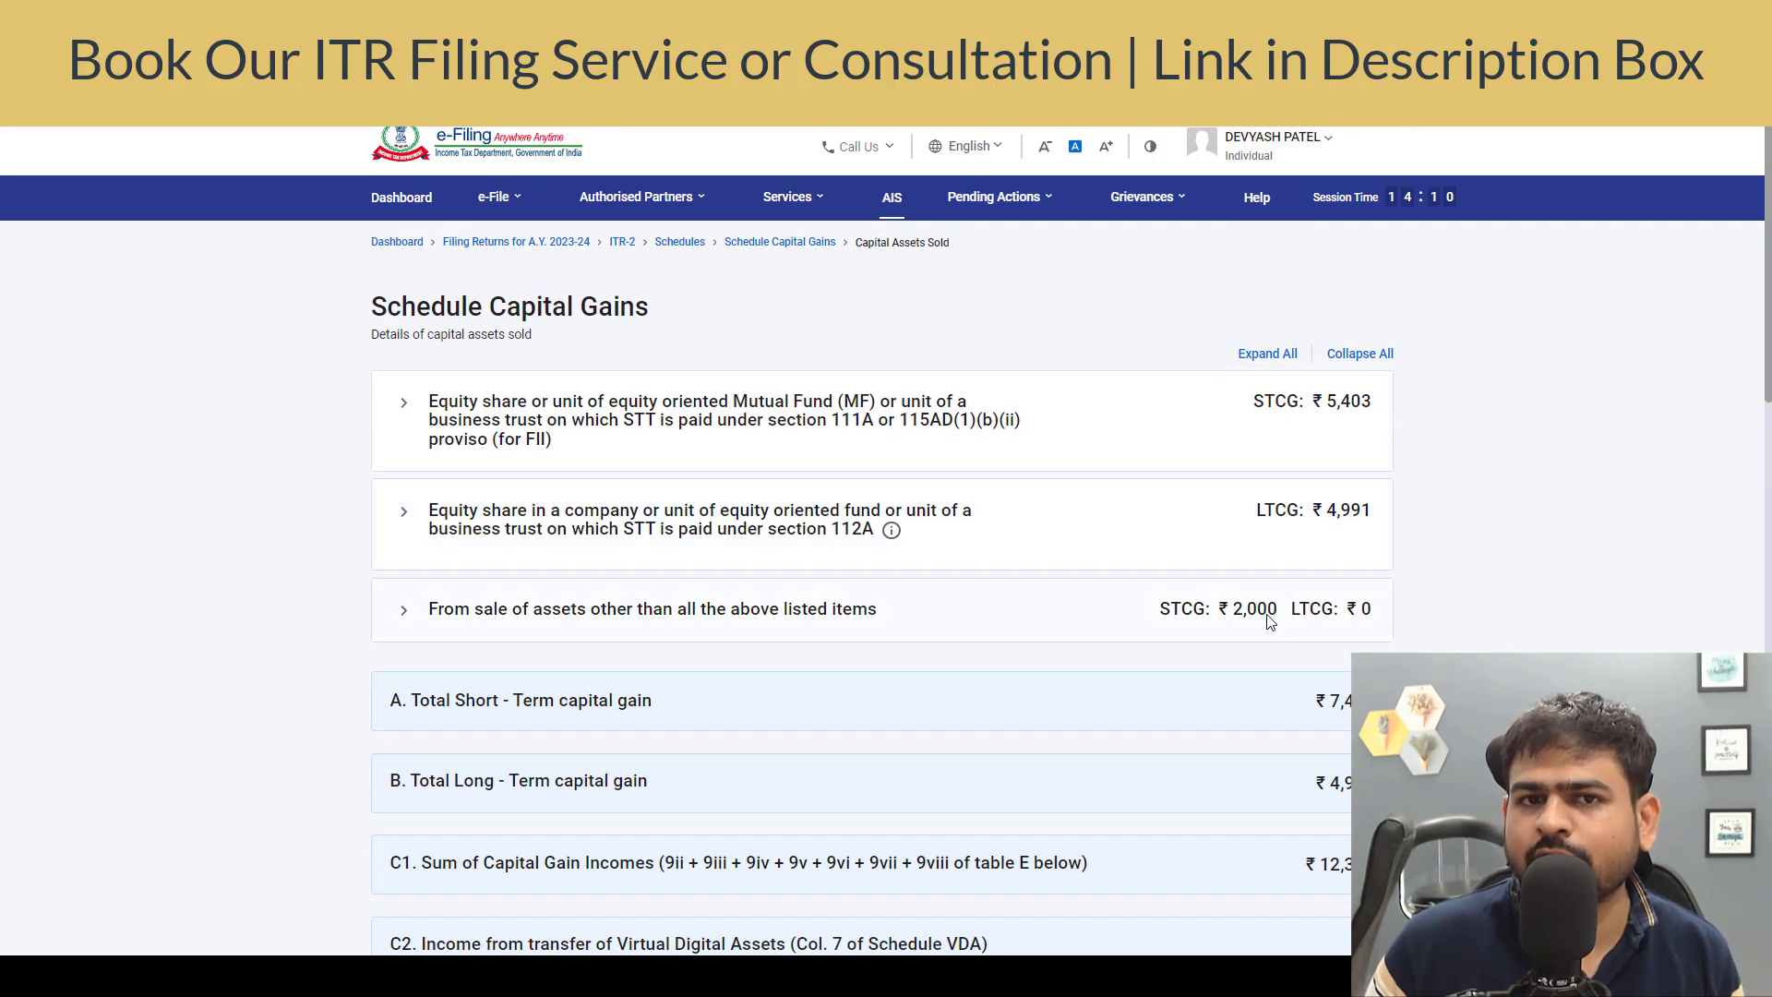
pyautogui.scroll(-8, 1264, 609)
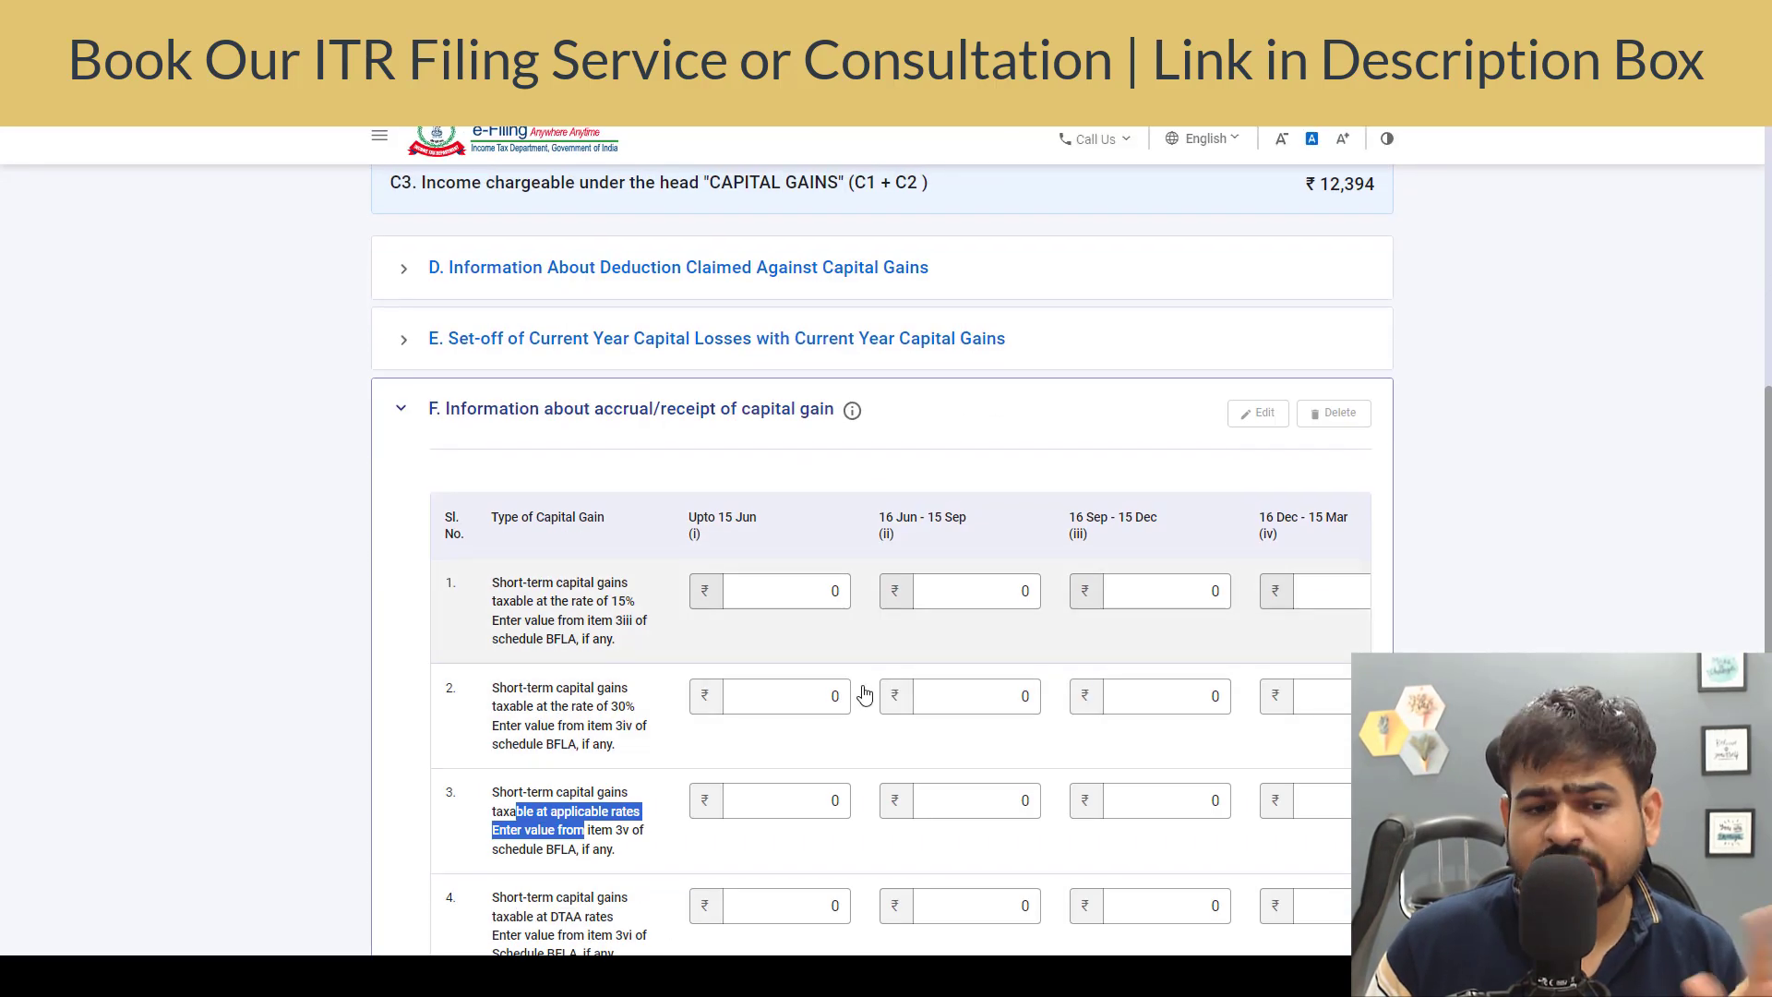